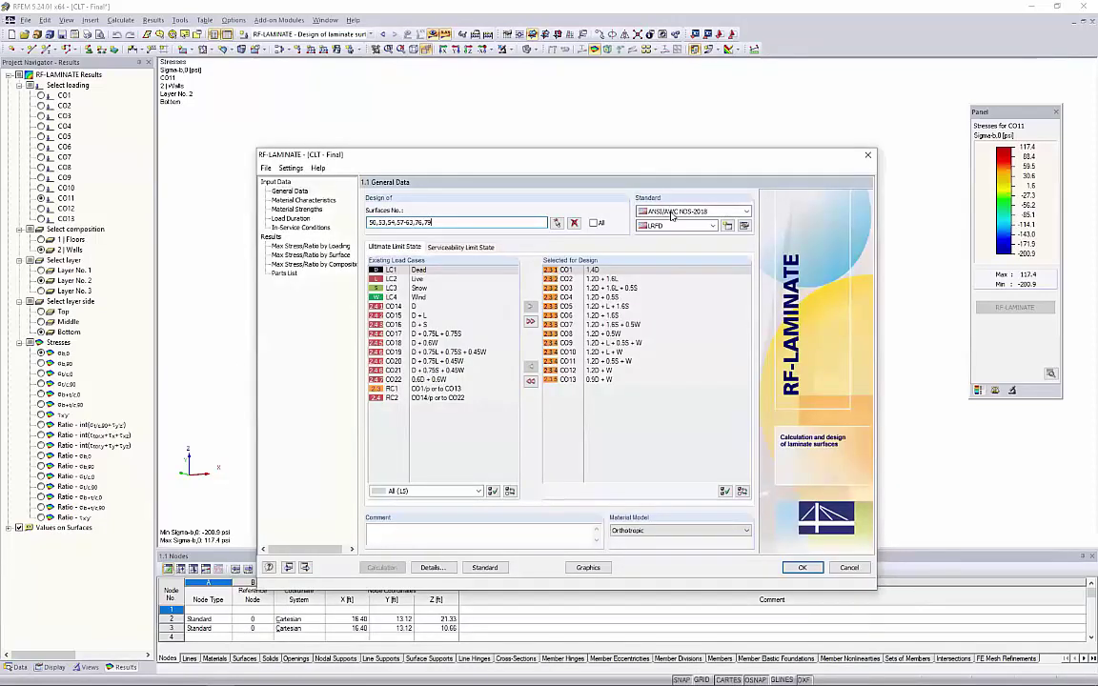
Set the design standard to ANSI/AWC NDS-2018 and keep LRFD as the design method
{"action": "left_click", "coordinate": [672, 212]}
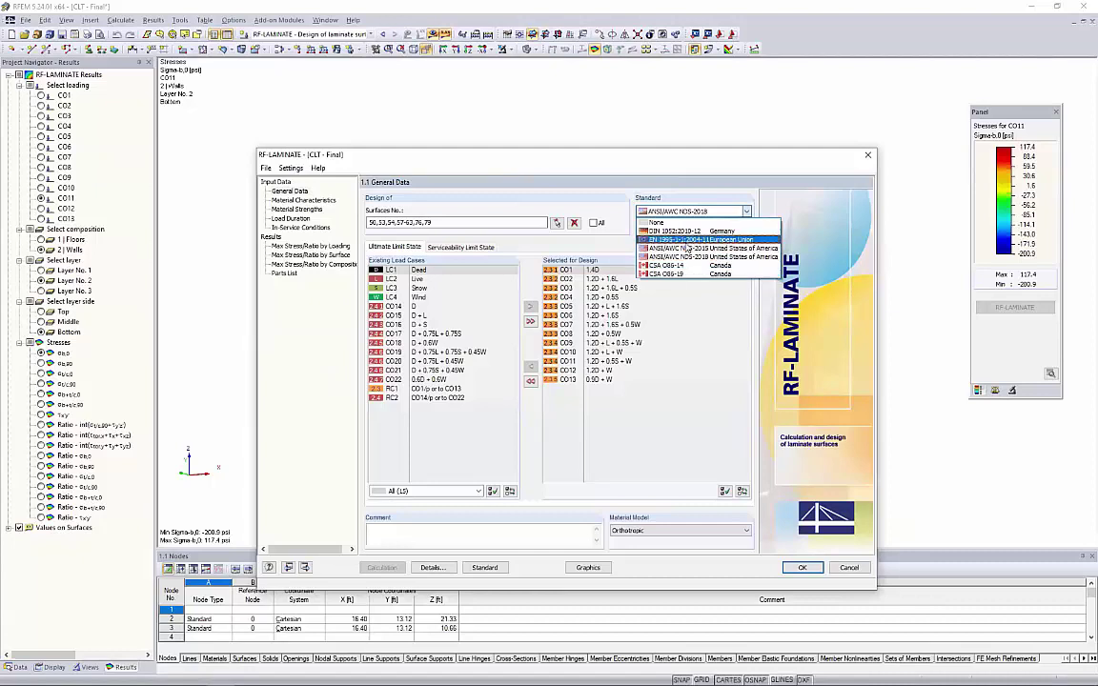
{"action": "left_click", "coordinate": [688, 256]}
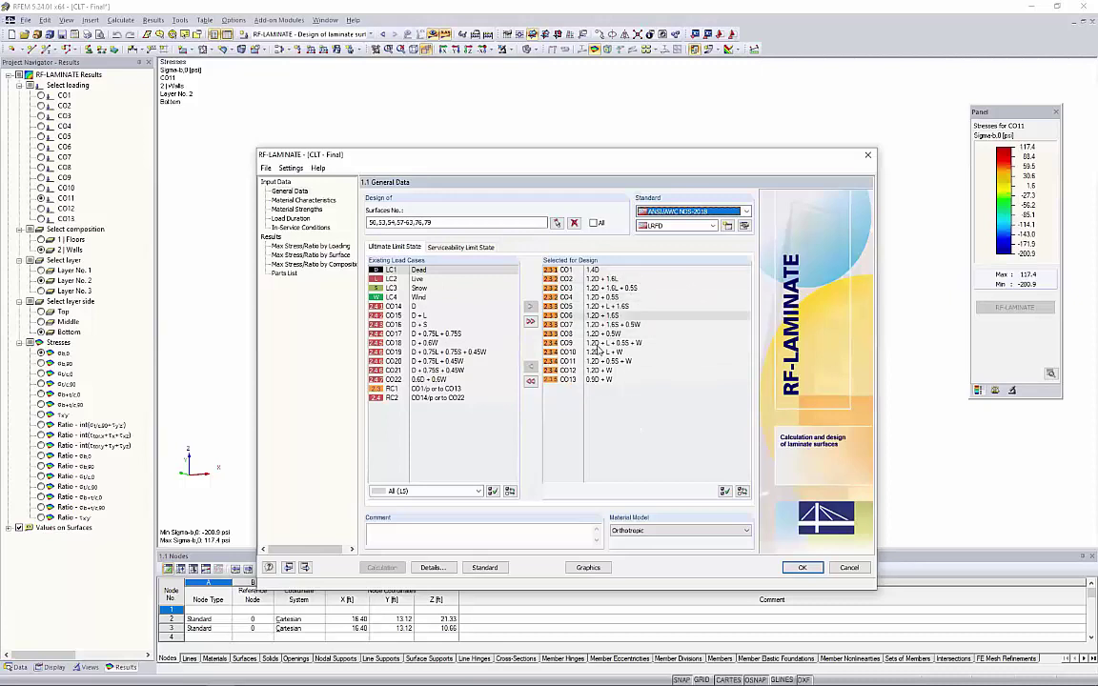
{"action": "left_click", "coordinate": [708, 226]}
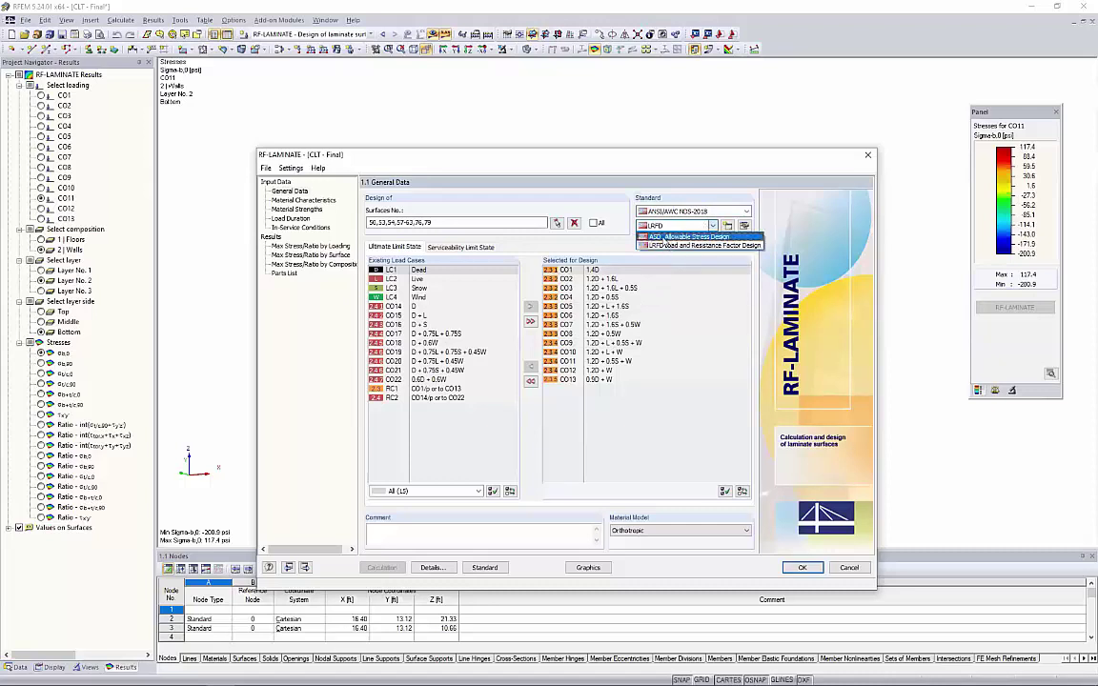
{"action": "left_click", "coordinate": [591, 221]}
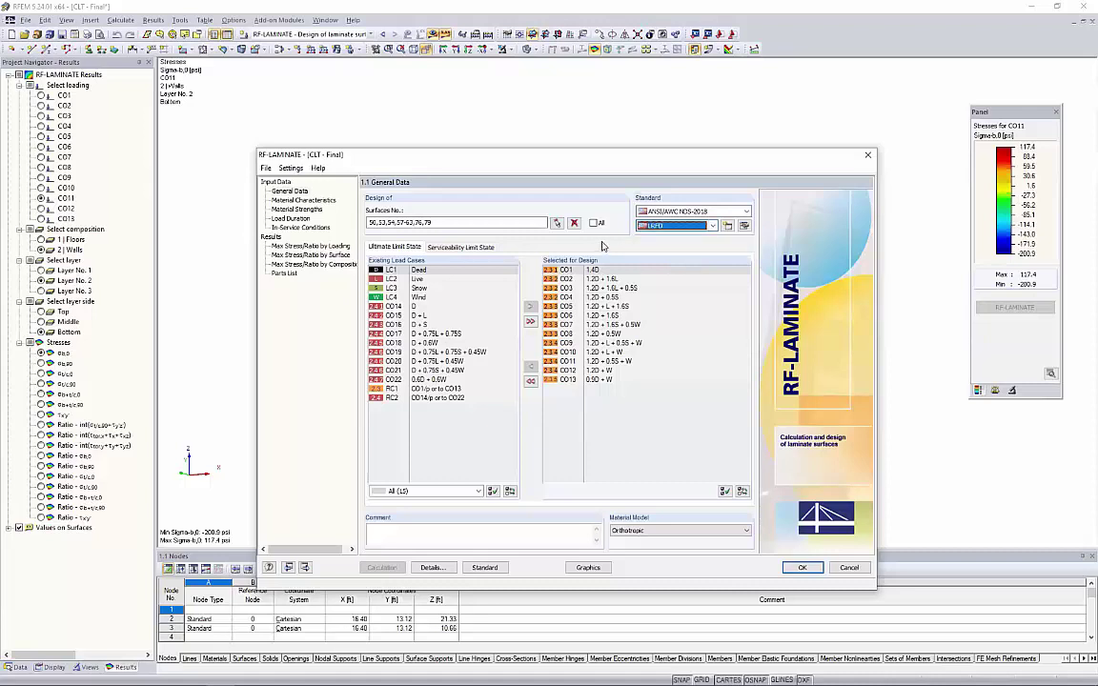
Review the load combinations available for serviceability limit state design, and return to the ultimate limit state selection
{"action": "left_click", "coordinate": [461, 247]}
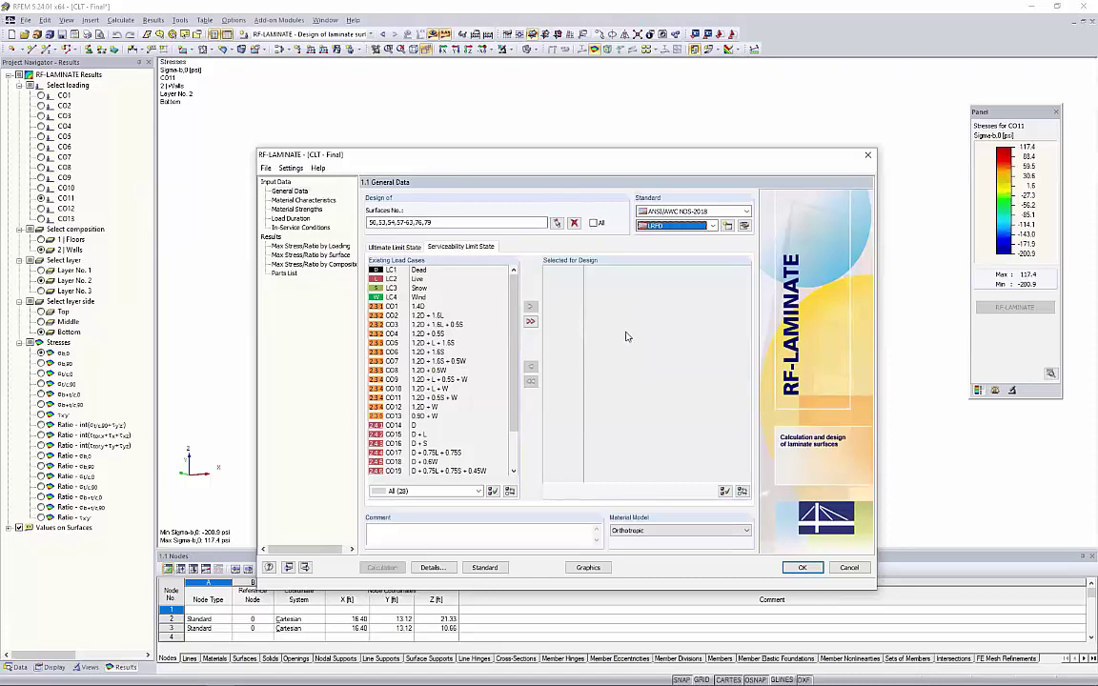
{"action": "left_click", "coordinate": [424, 425]}
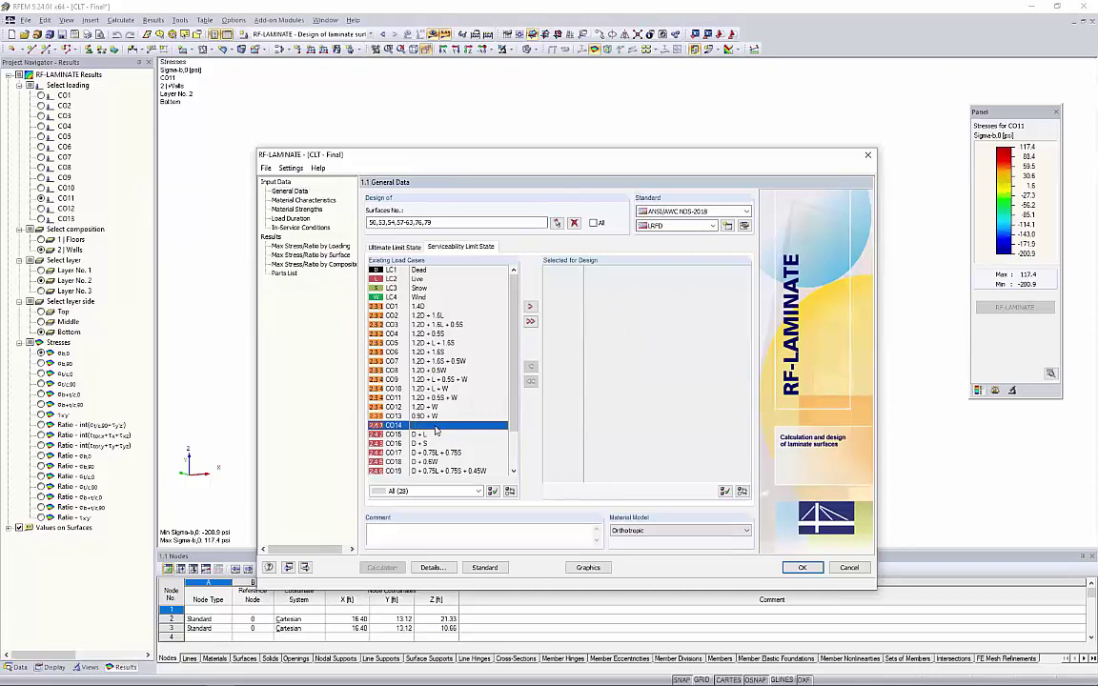
{"action": "scroll", "coordinate": [424, 403], "scroll_direction": "down", "scroll_amount": 2}
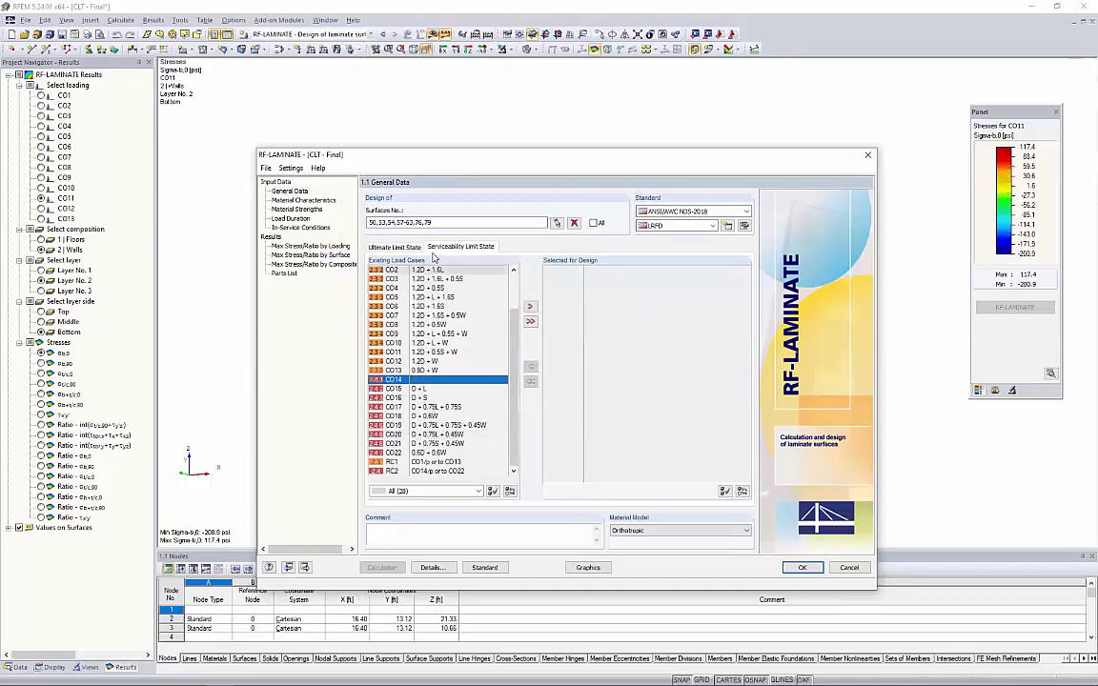
{"action": "left_click", "coordinate": [393, 247]}
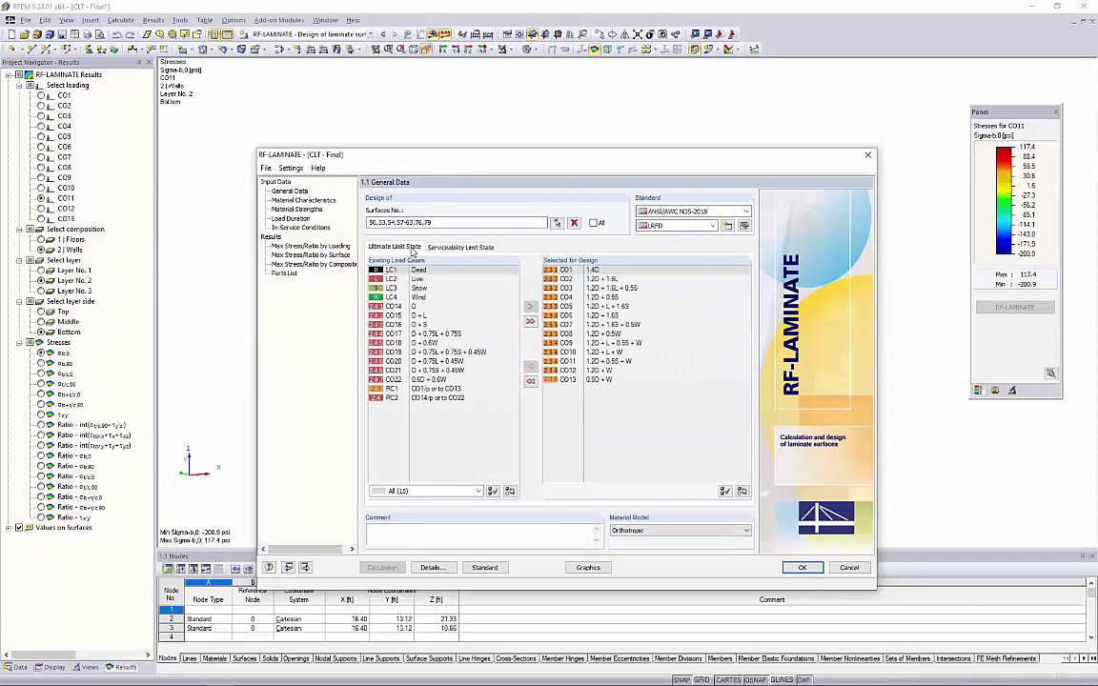
Browse the material library for layer 1 of the Floors composition, filtered by Timber, Wood (North America) and ANSI/AWC NDS-2018
{"action": "left_click", "coordinate": [305, 201]}
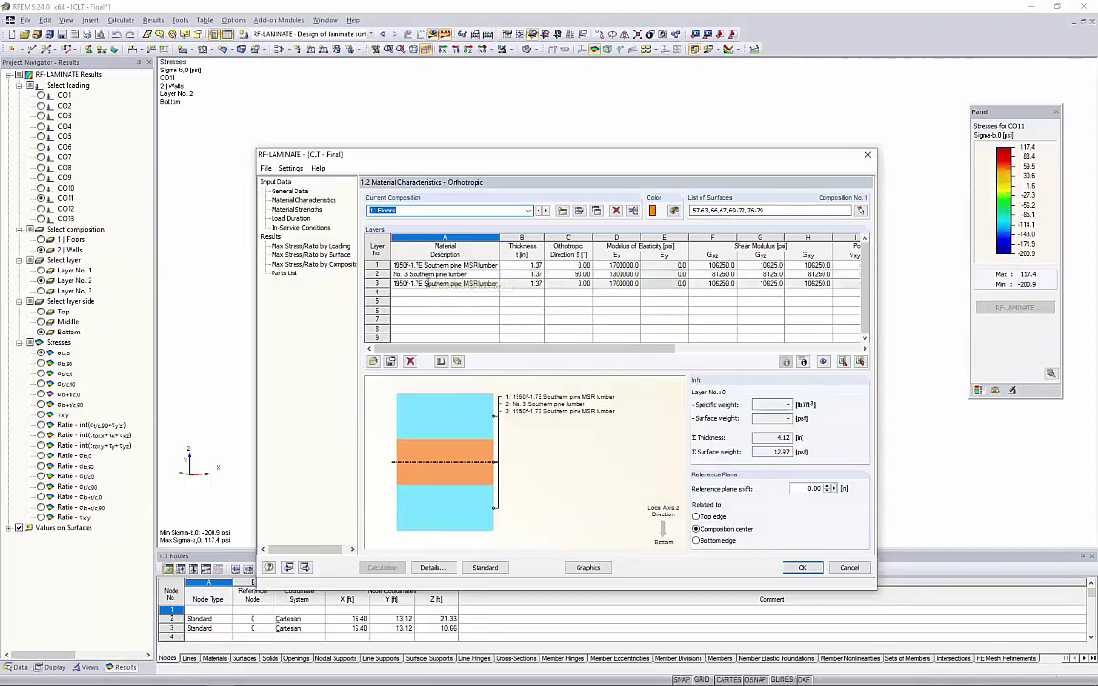
{"action": "left_click", "coordinate": [448, 265]}
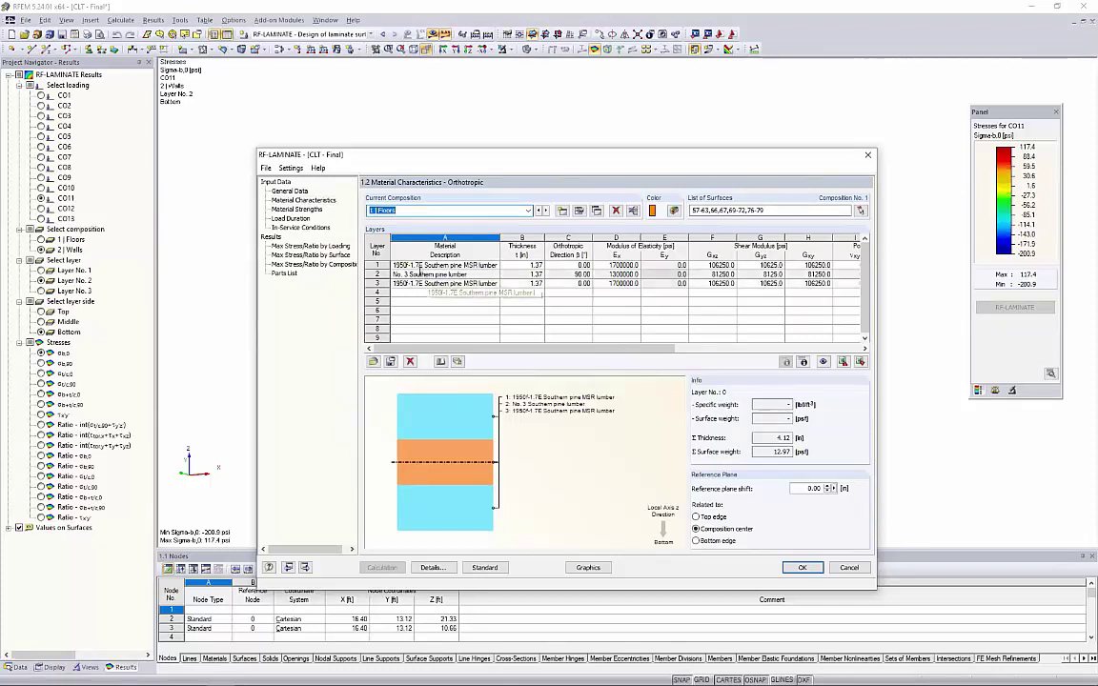
{"action": "left_click", "coordinate": [491, 266]}
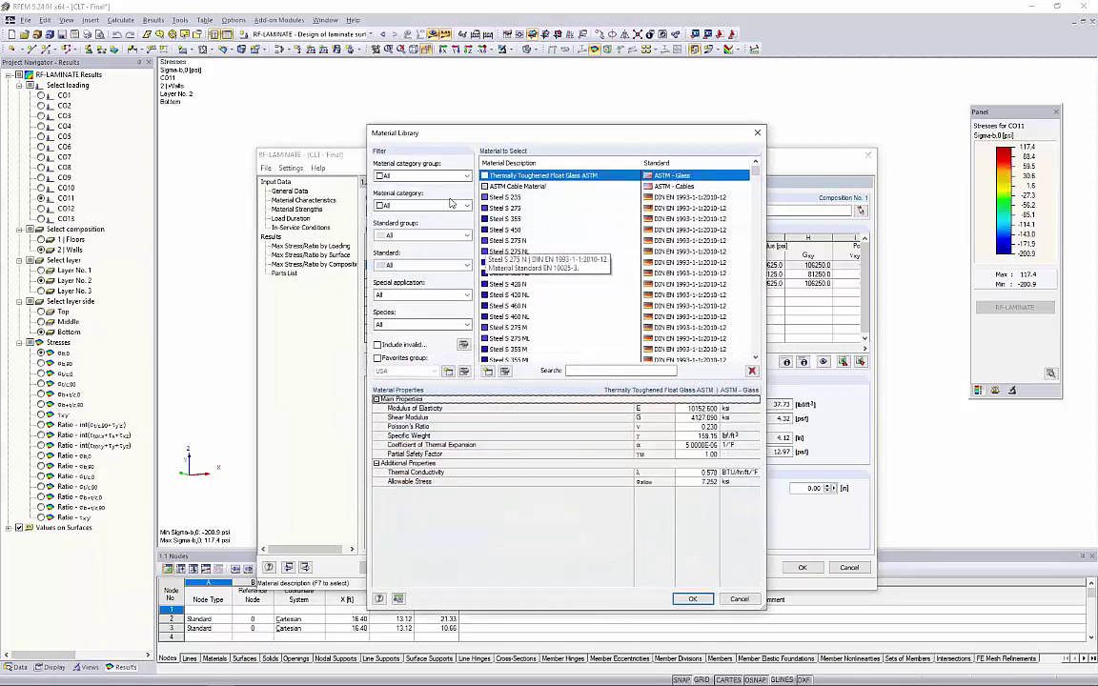
{"action": "left_click", "coordinate": [436, 177]}
{"action": "left_click", "coordinate": [424, 212]}
{"action": "left_click", "coordinate": [425, 207]}
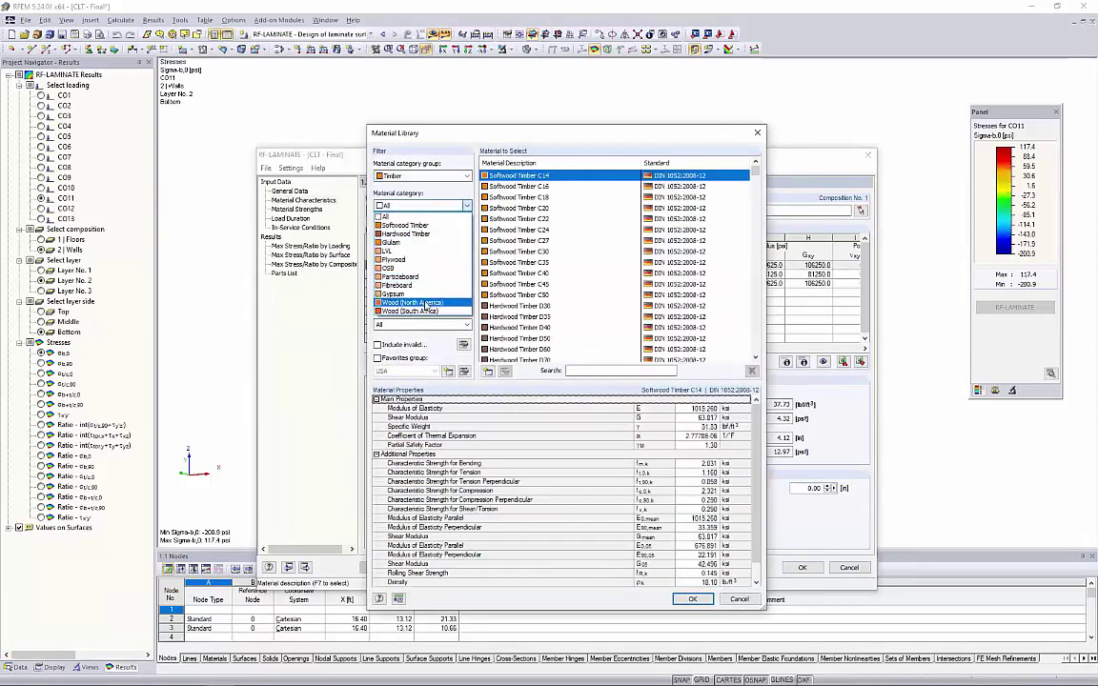
{"action": "left_click", "coordinate": [424, 282]}
{"action": "left_click", "coordinate": [424, 265]}
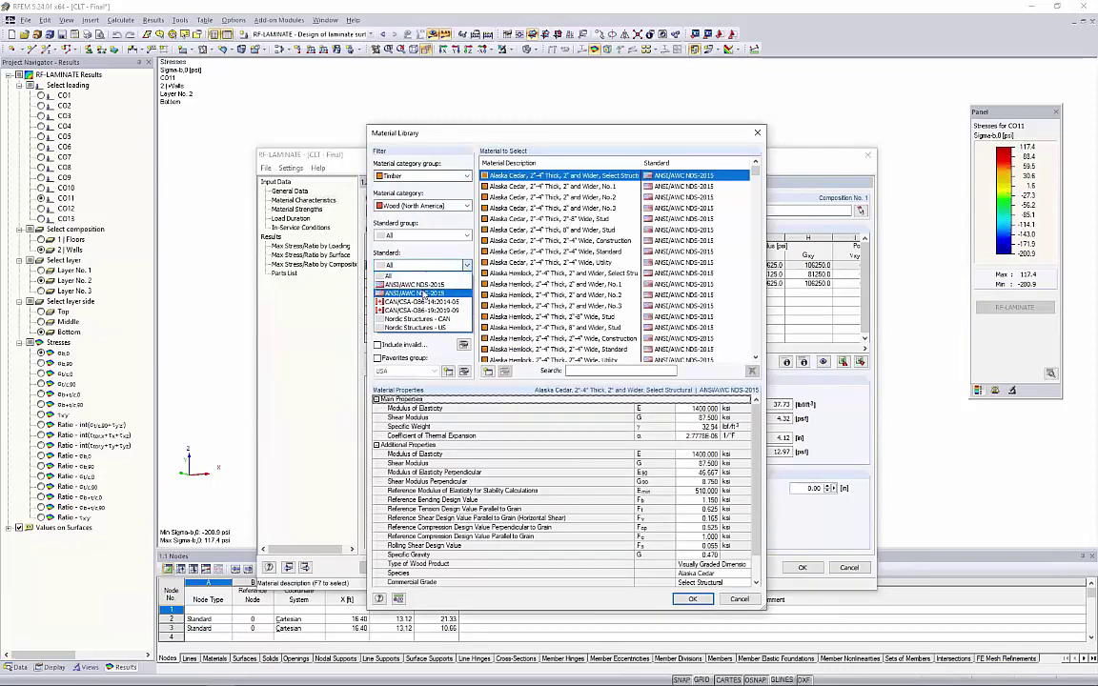
{"action": "left_click", "coordinate": [425, 291]}
{"action": "left_click_drag", "start_coordinate": [755, 172], "coordinate": [758, 305]}
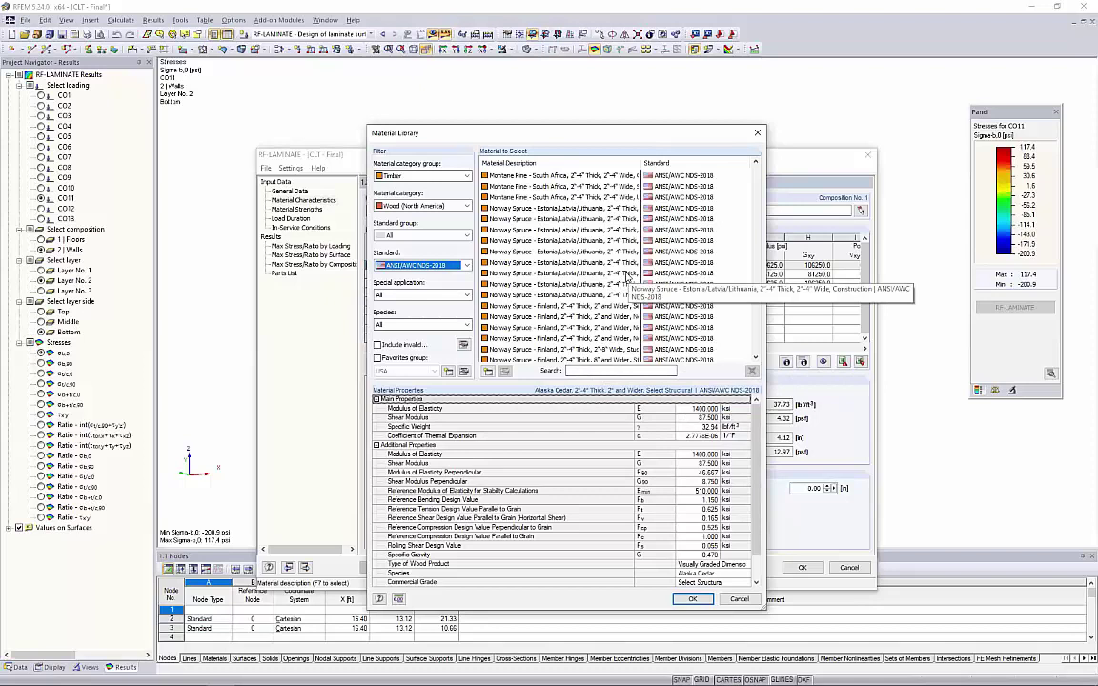
{"action": "left_click", "coordinate": [740, 598]}
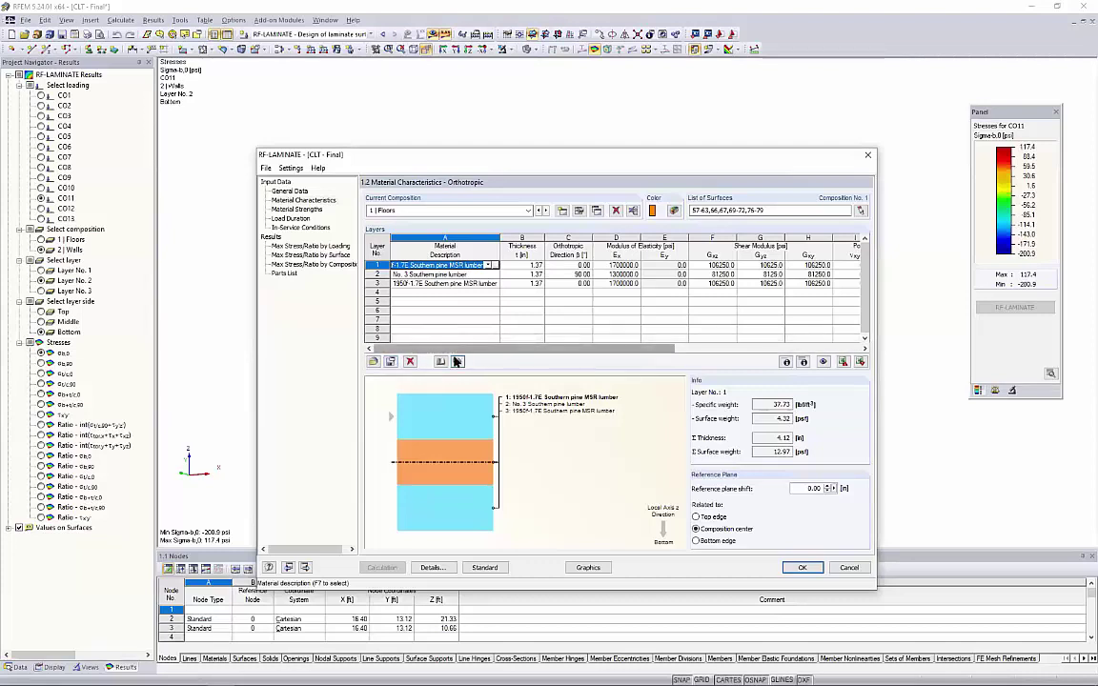
Import the Floors layers from the library using producer ANSI/APA PRG 320 CLT - US, type CLT Grade E4 and thickness 4 1/8 in
{"action": "left_click", "coordinate": [457, 363]}
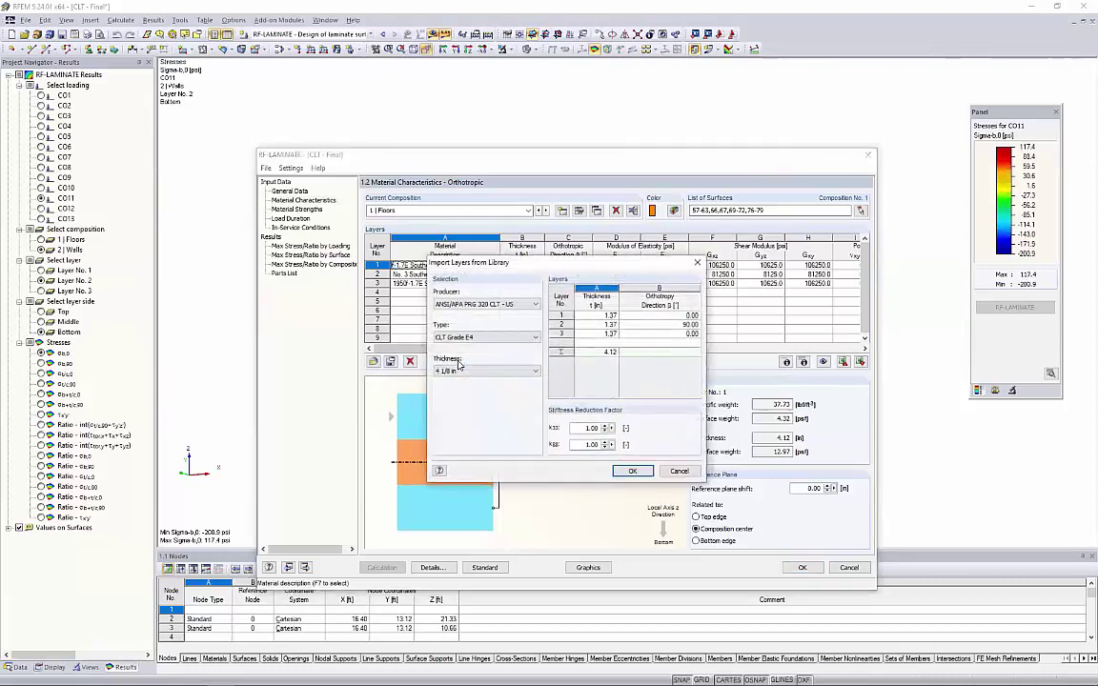
{"action": "left_click", "coordinate": [519, 305]}
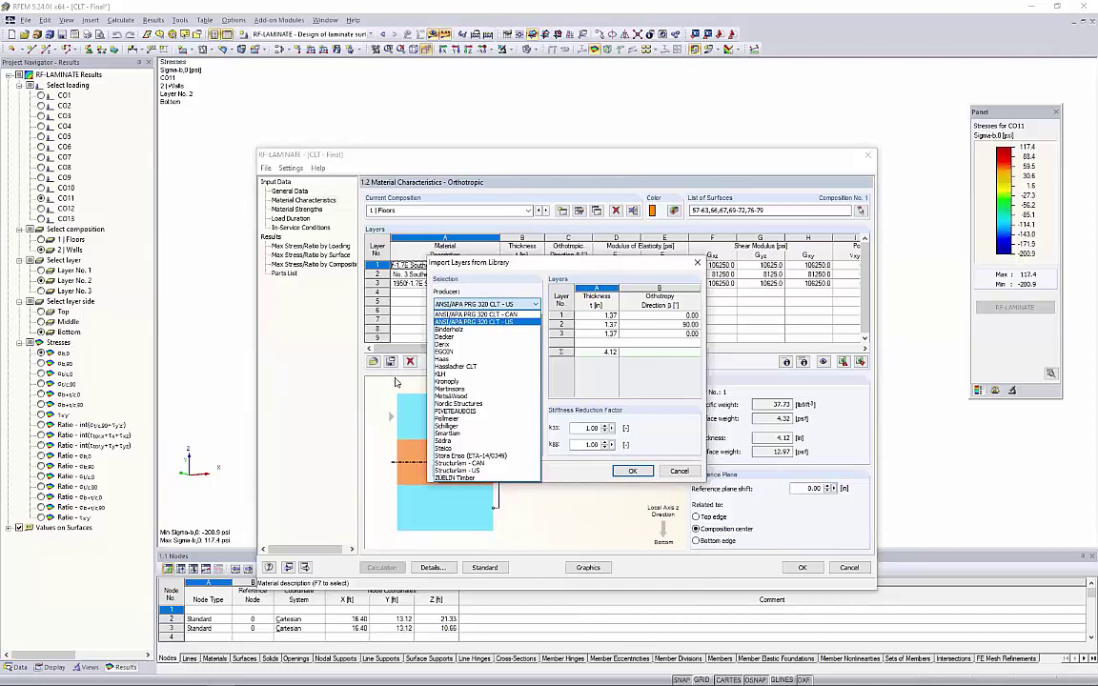
{"action": "left_click", "coordinate": [597, 383]}
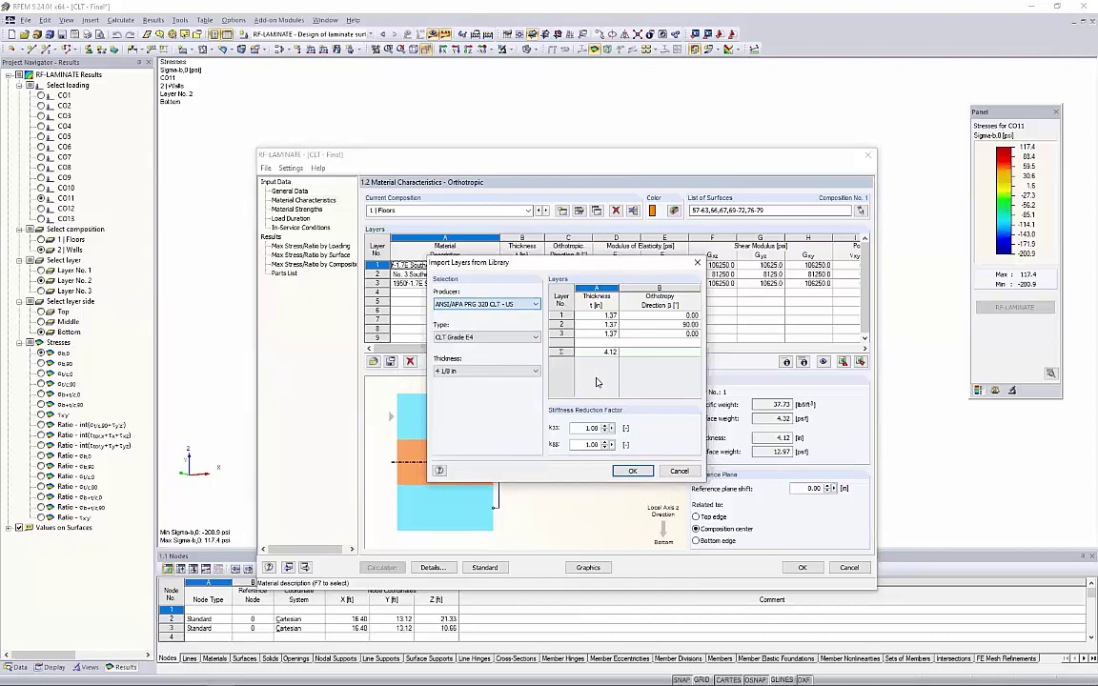
{"action": "left_click", "coordinate": [507, 340]}
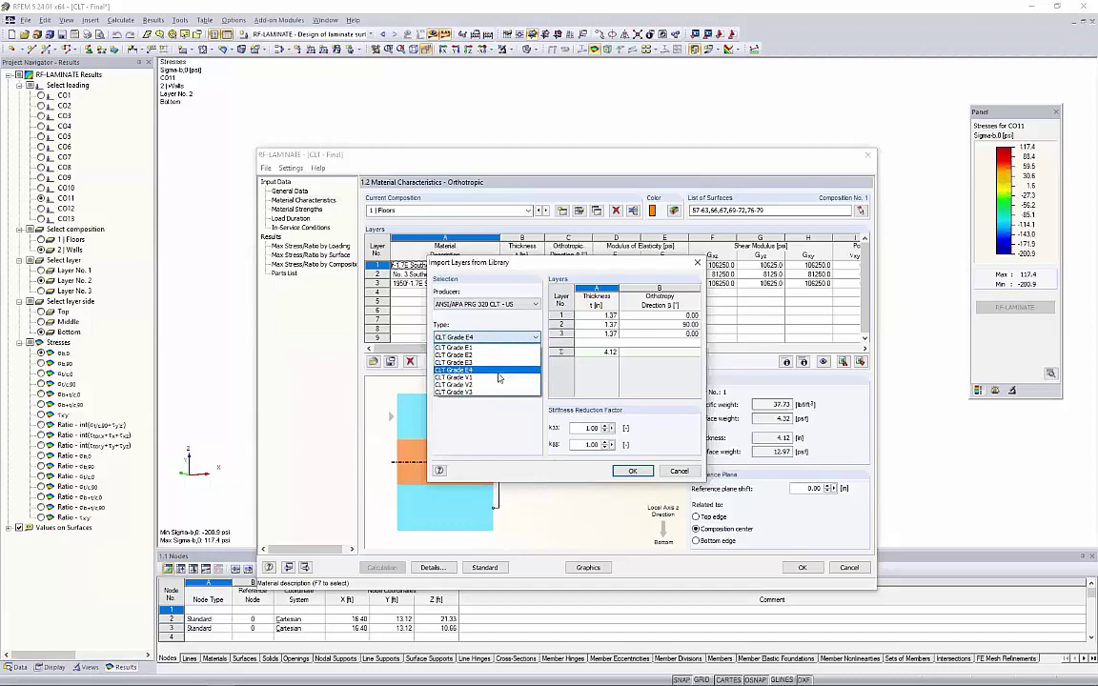
{"action": "left_click", "coordinate": [494, 370]}
{"action": "left_click", "coordinate": [494, 372]}
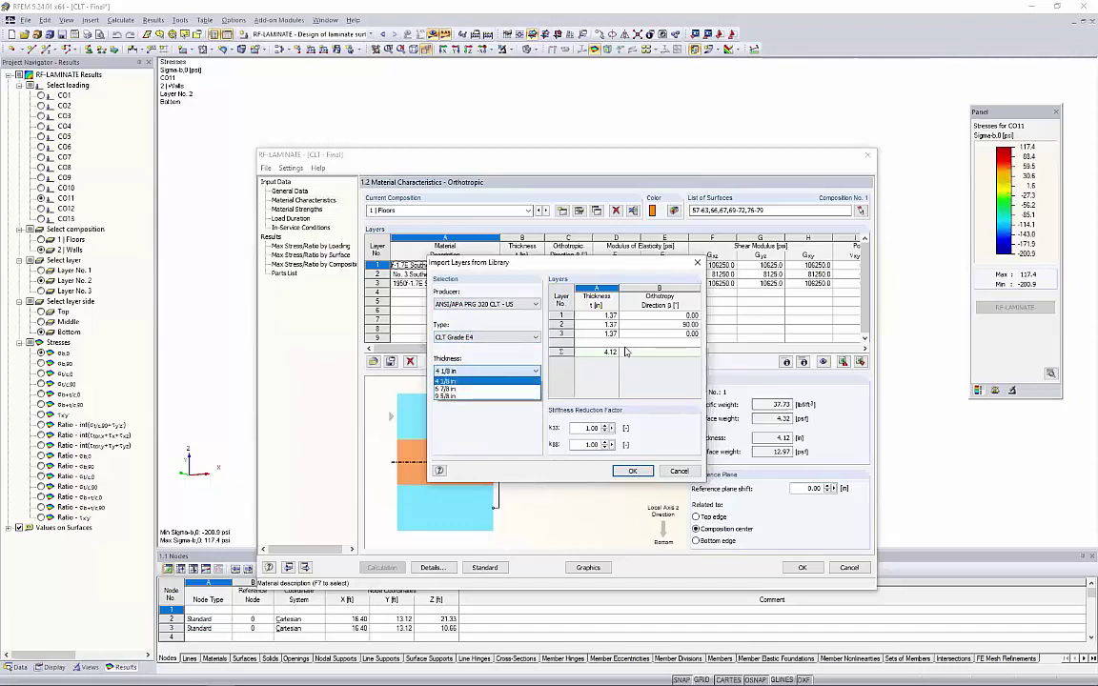
{"action": "left_click", "coordinate": [610, 388]}
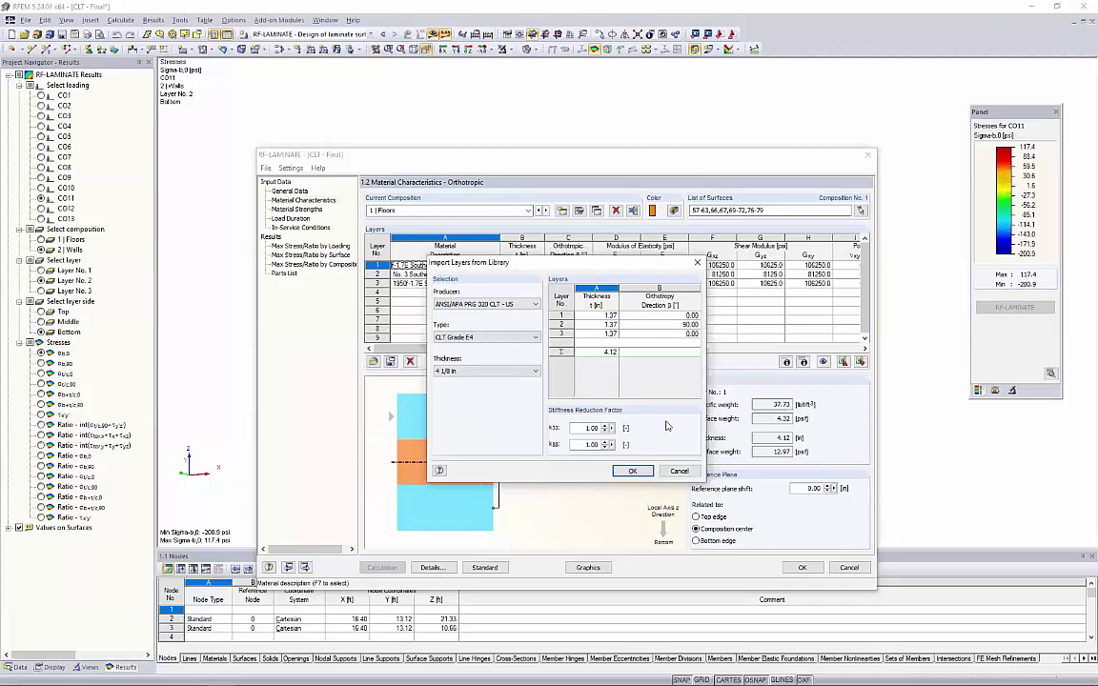
{"action": "left_click", "coordinate": [633, 471]}
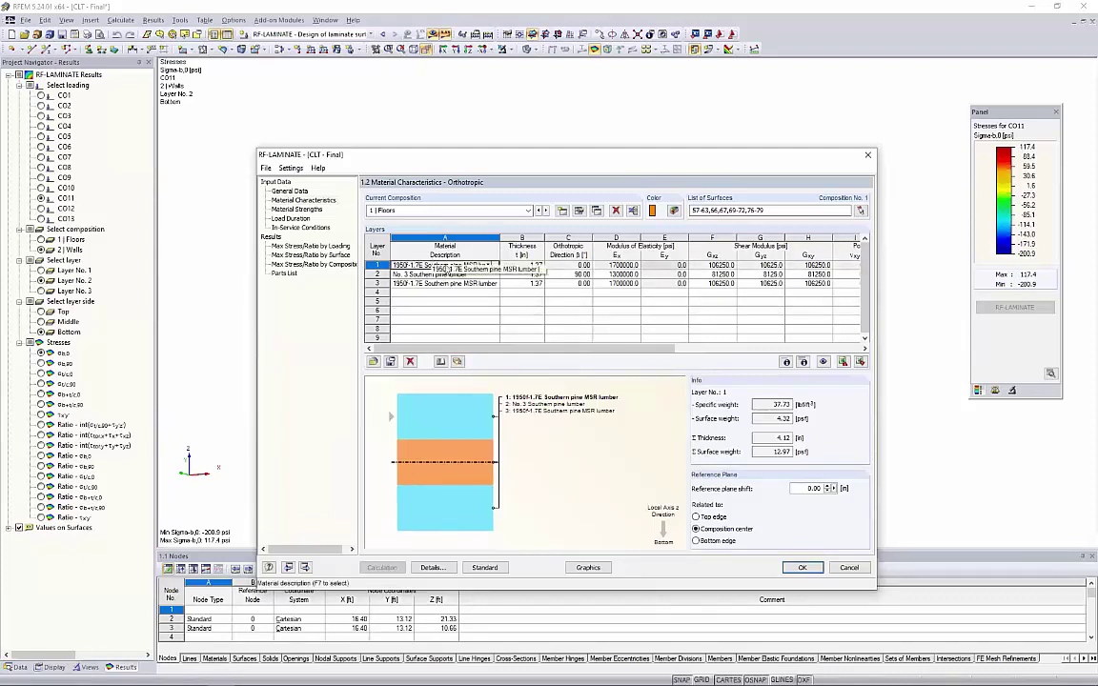
Examine the partial stiffness matrix of layer 1 and the extended stiffness matrix of the Floors composition
{"action": "left_click", "coordinate": [784, 363]}
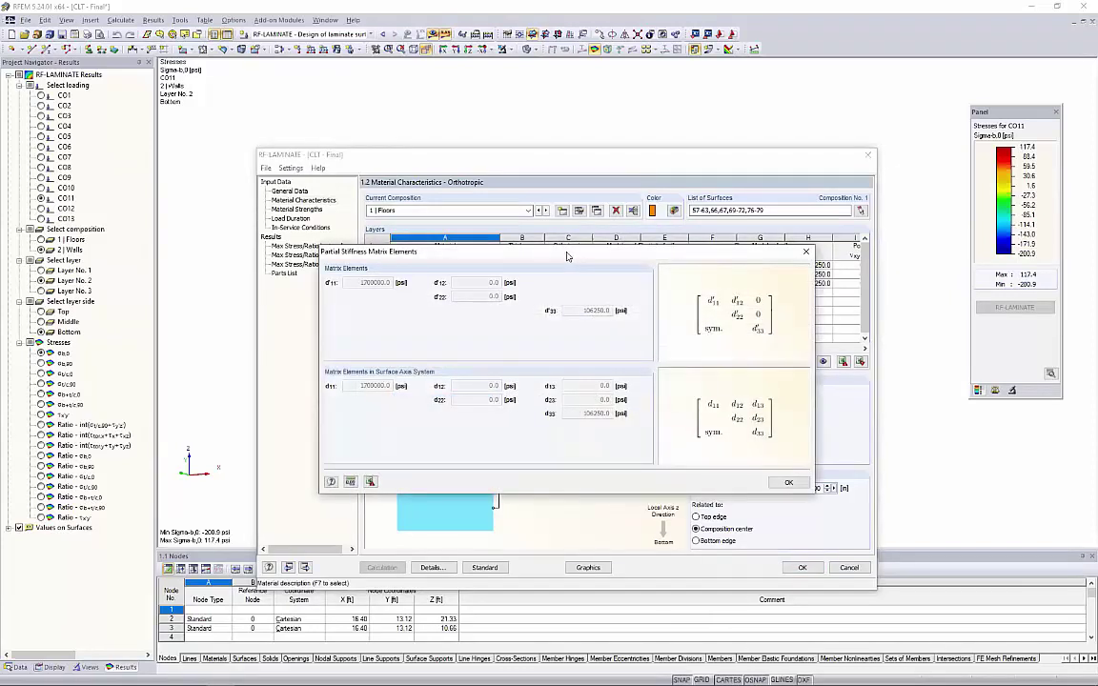
{"action": "left_click_drag", "start_coordinate": [567, 255], "coordinate": [487, 305]}
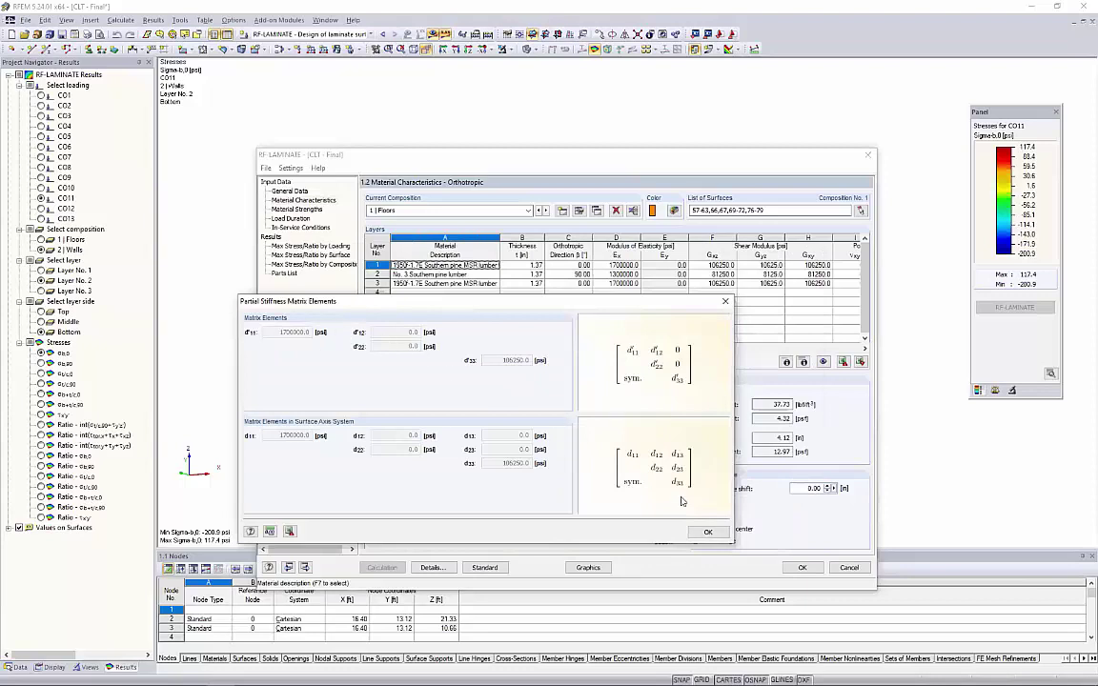
{"action": "left_click", "coordinate": [725, 301]}
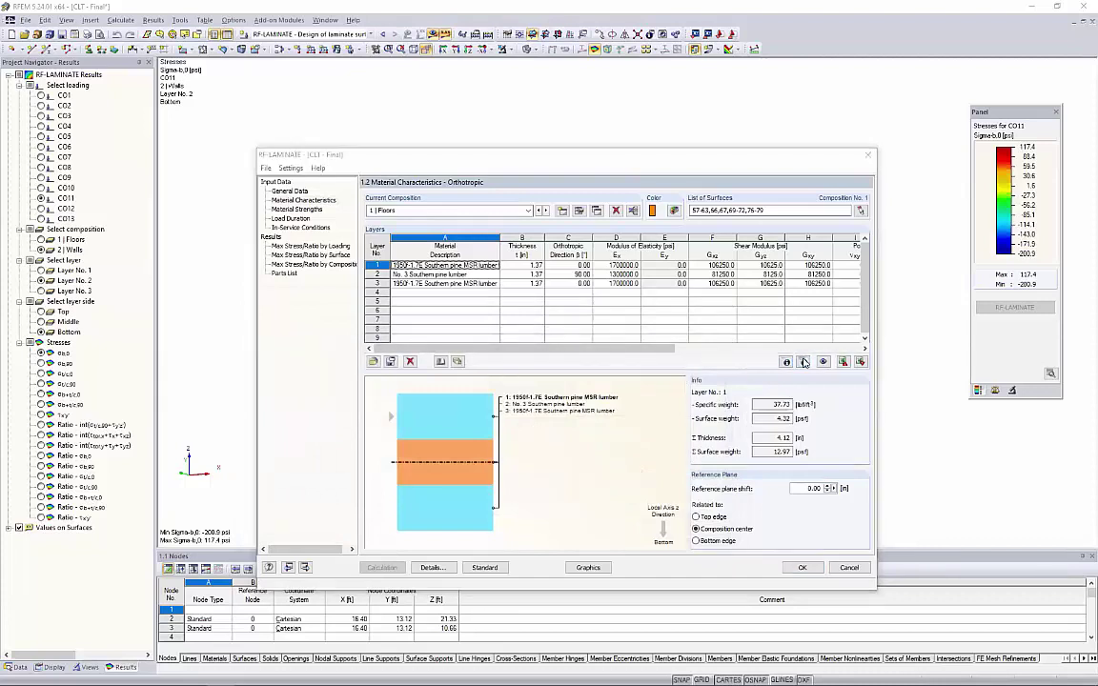
{"action": "left_click", "coordinate": [843, 362]}
{"action": "left_click_drag", "start_coordinate": [727, 221], "coordinate": [620, 260]}
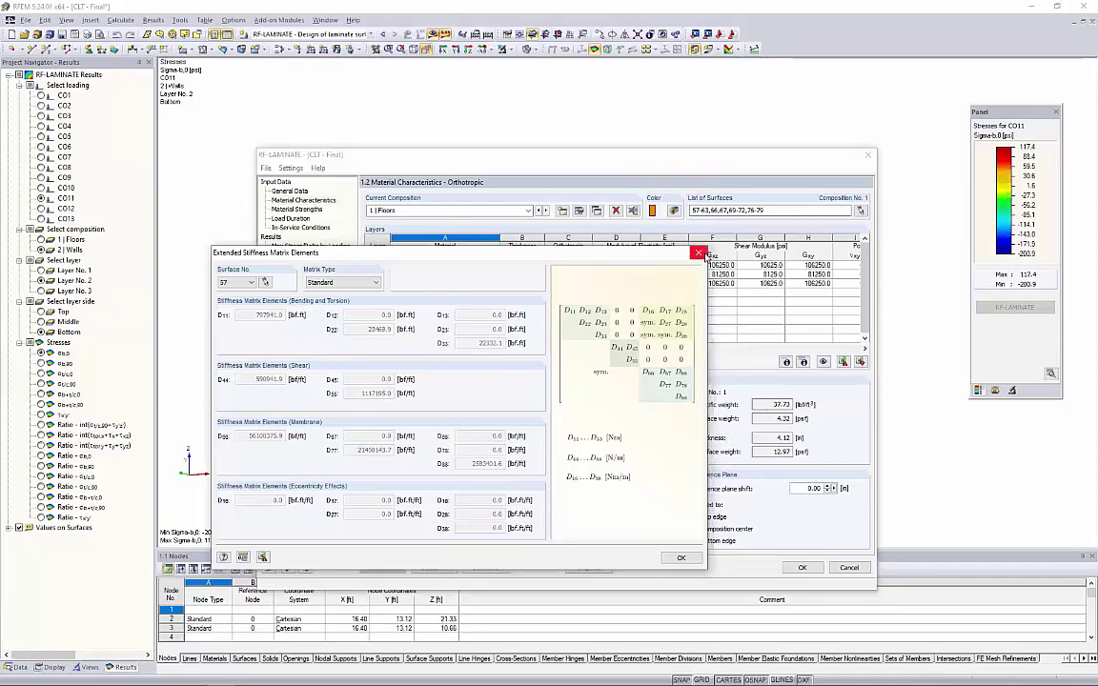
{"action": "left_click", "coordinate": [699, 253]}
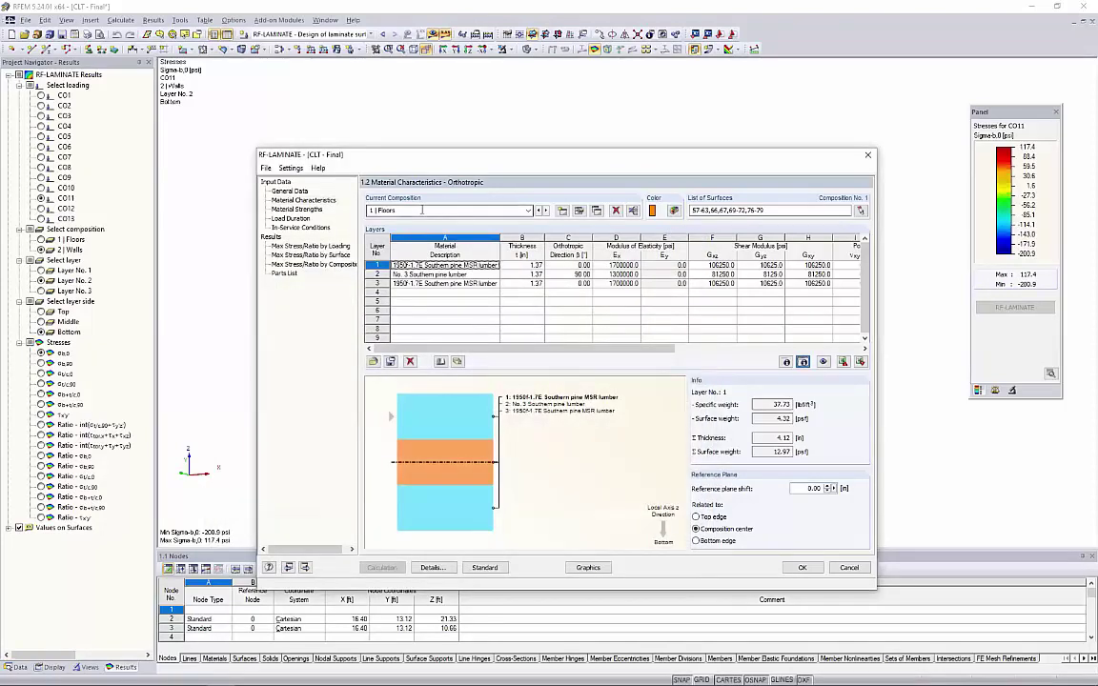
Check in the model which surfaces are assigned to the Floors composition, leaving the selection as it is
{"action": "left_click", "coordinate": [422, 210]}
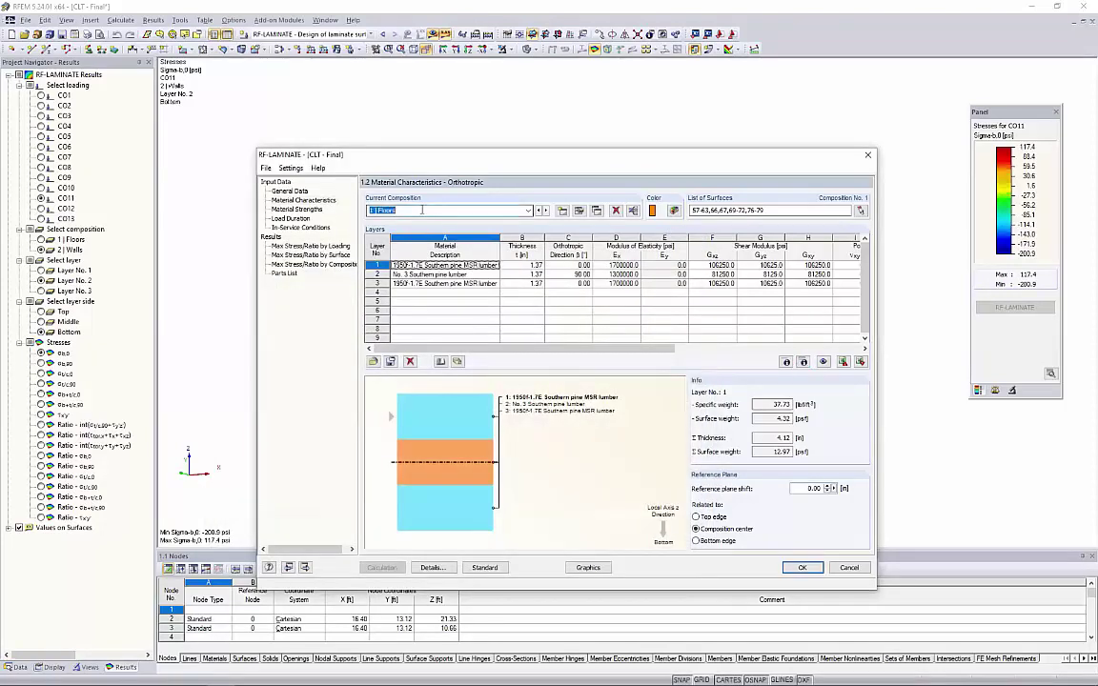
{"action": "left_click", "coordinate": [861, 212]}
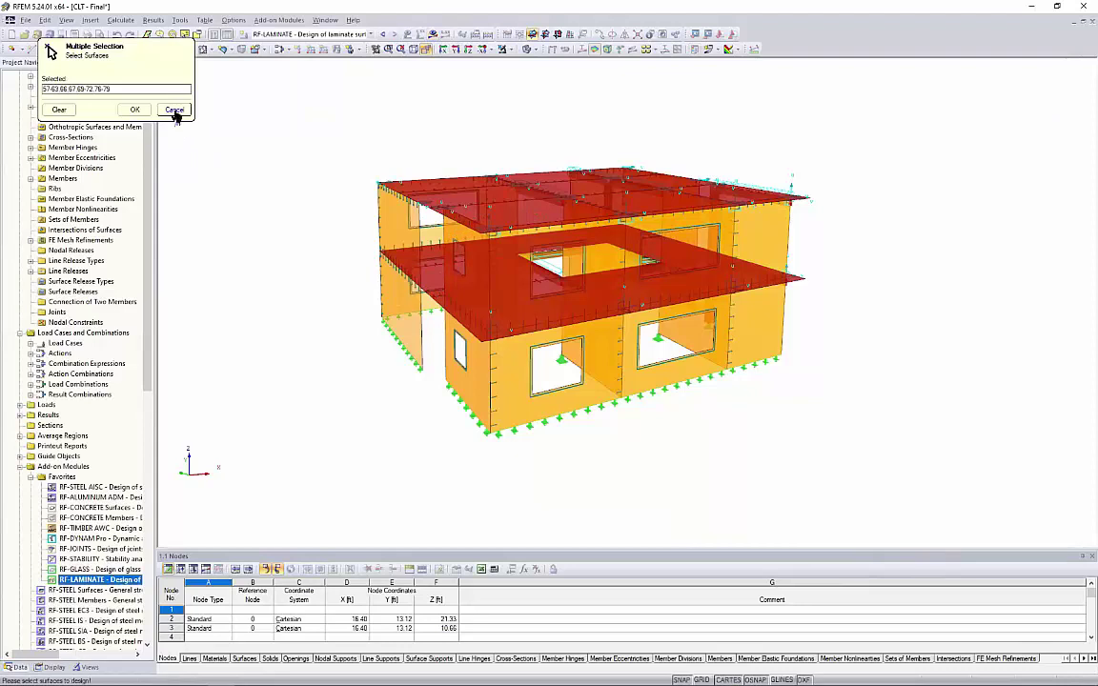
{"action": "left_click", "coordinate": [159, 107]}
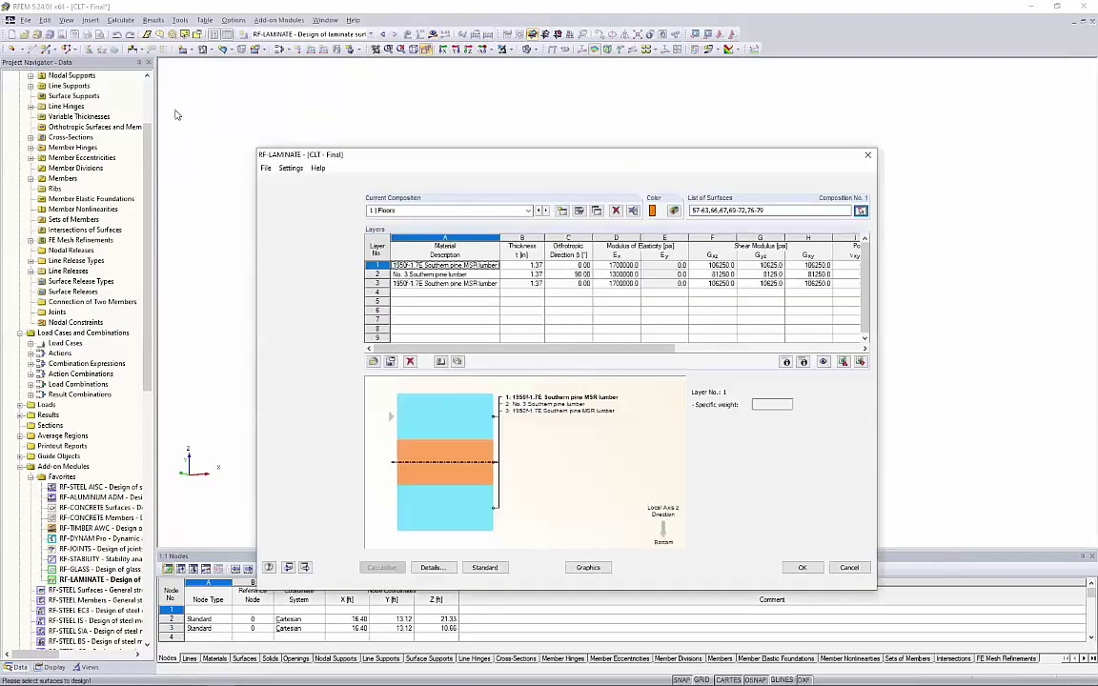
Switch to the Walls composition and check its assigned surfaces in the model without changing the selection
{"action": "left_click", "coordinate": [527, 210]}
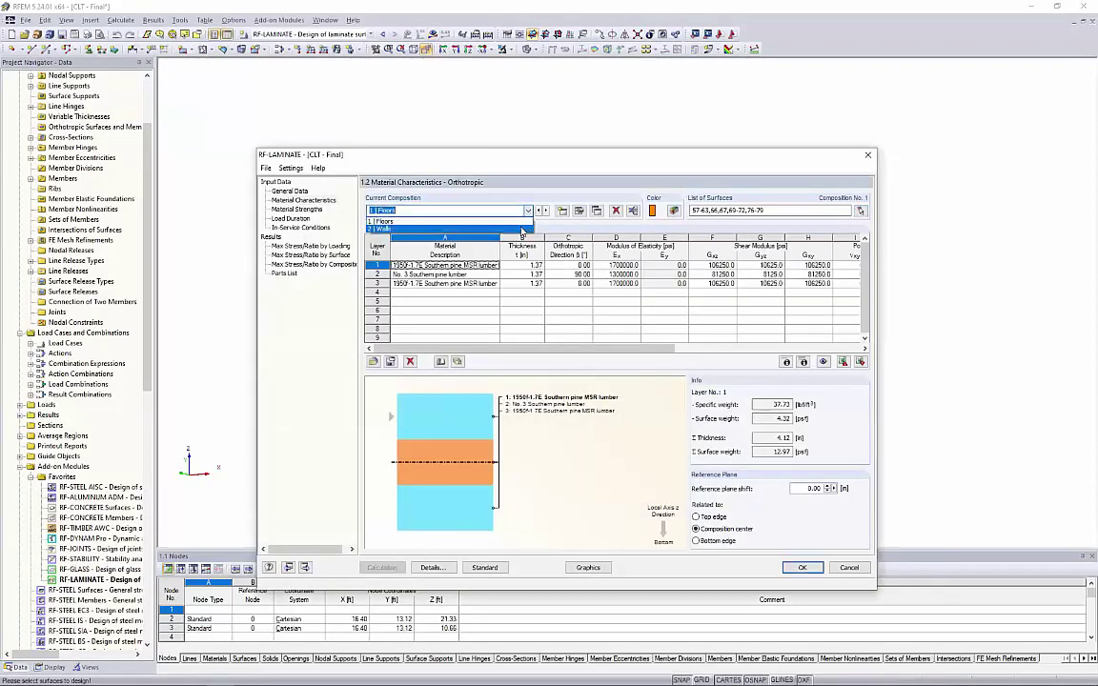
{"action": "left_click", "coordinate": [522, 229]}
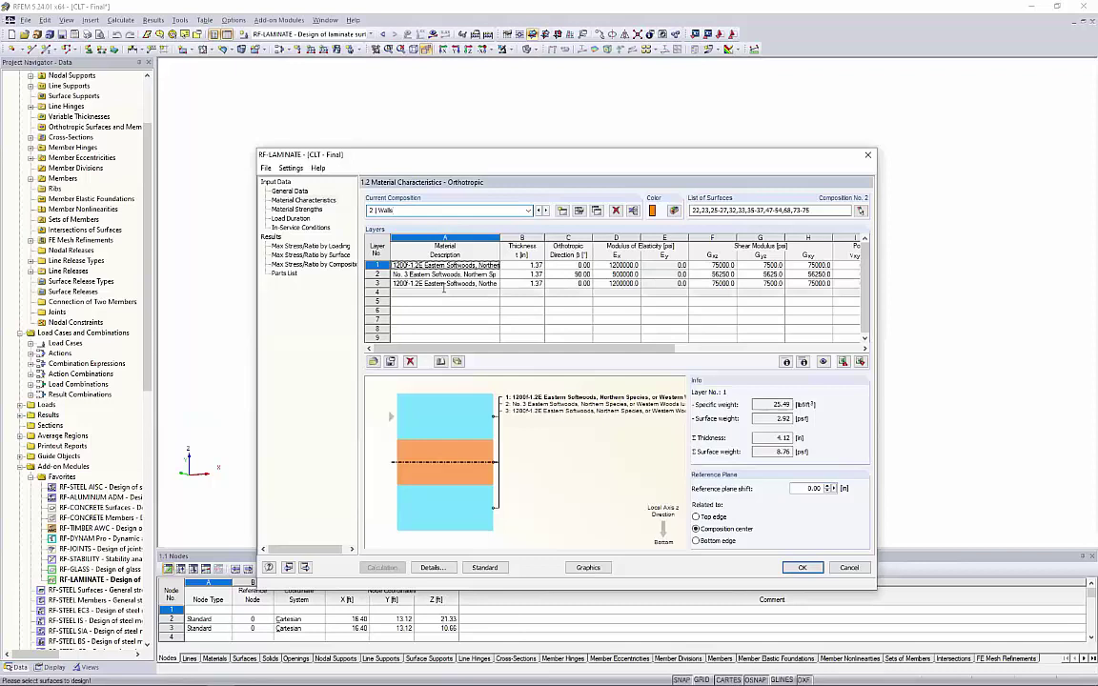
{"action": "left_click", "coordinate": [862, 213]}
{"action": "middle_click_drag", "start_coordinate": [607, 421], "coordinate": [237, 181], "text": "ctrl"}
{"action": "left_click", "coordinate": [175, 110]}
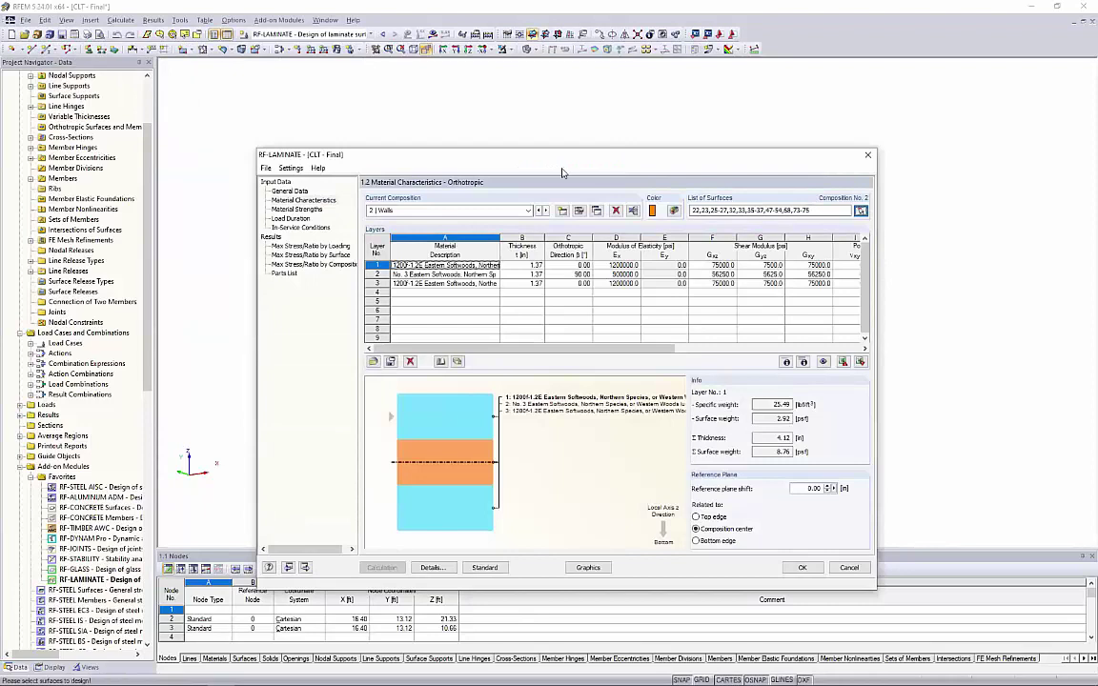
Review the calculation options and stiffness reduction factors of the Walls composition alongside the RF-LAMINATE Calculation Options slide in PowerPoint, changing nothing
{"action": "left_click_drag", "start_coordinate": [571, 154], "coordinate": [569, 100]}
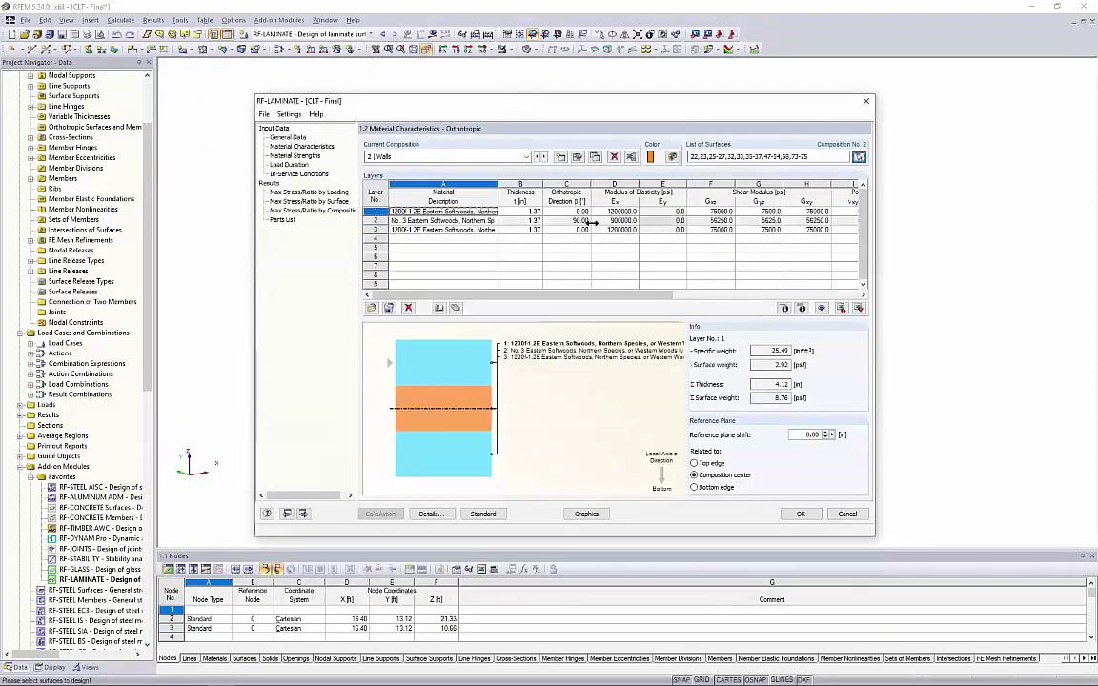
{"action": "left_click", "coordinate": [578, 156]}
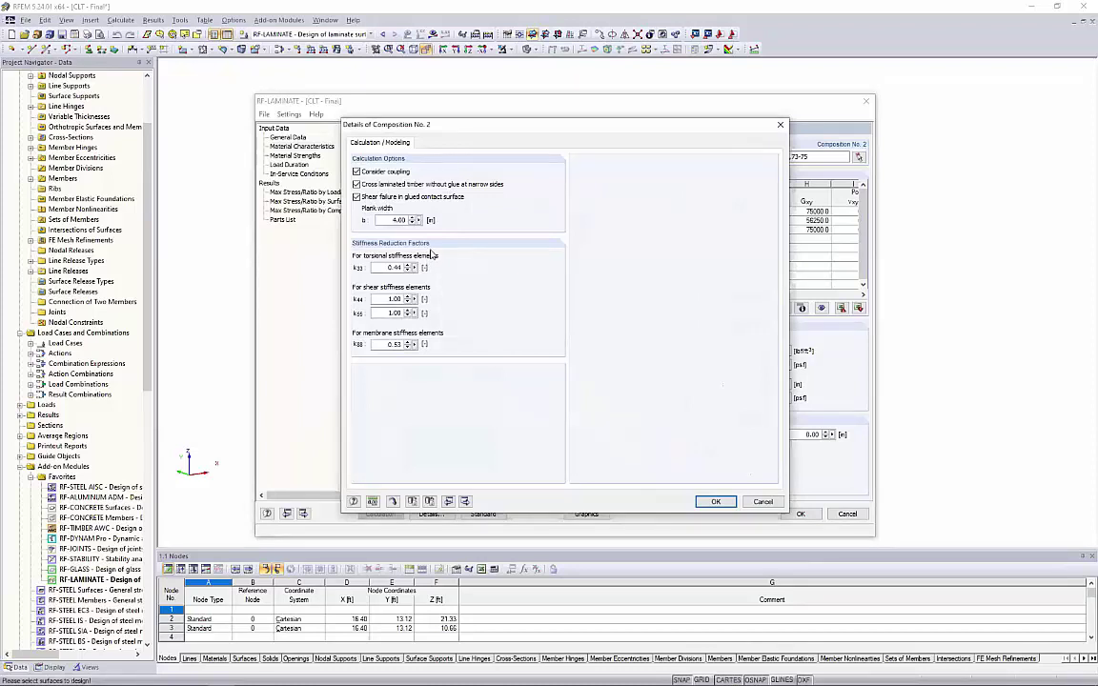
{"action": "key", "text": "super+Tab"}
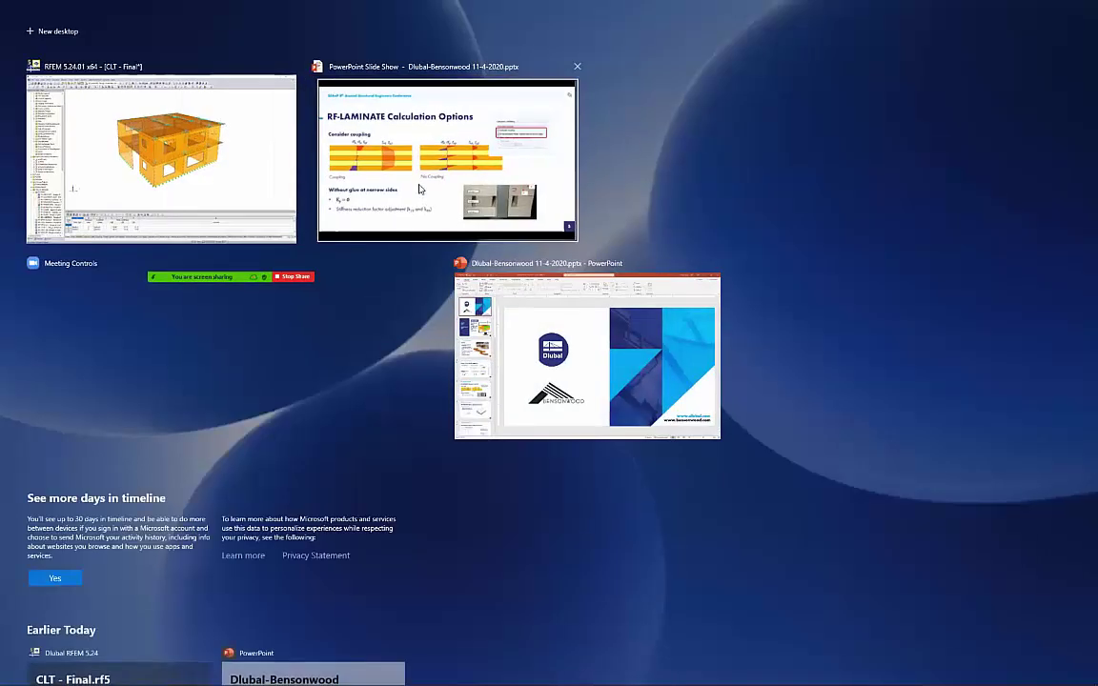
{"action": "left_click", "coordinate": [438, 157]}
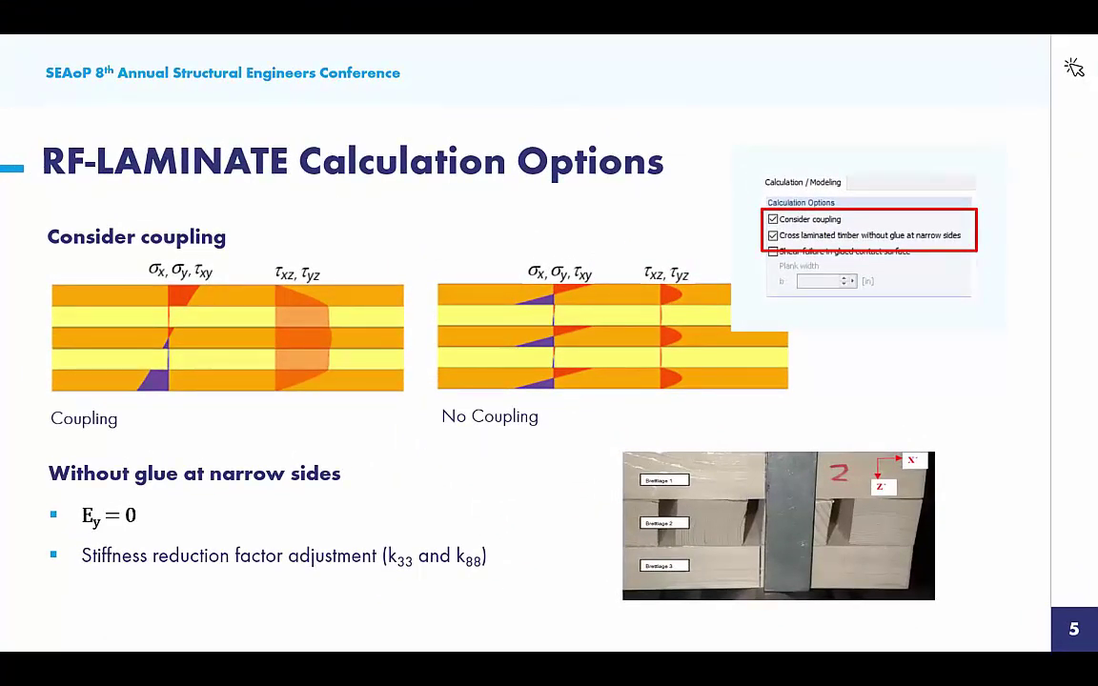
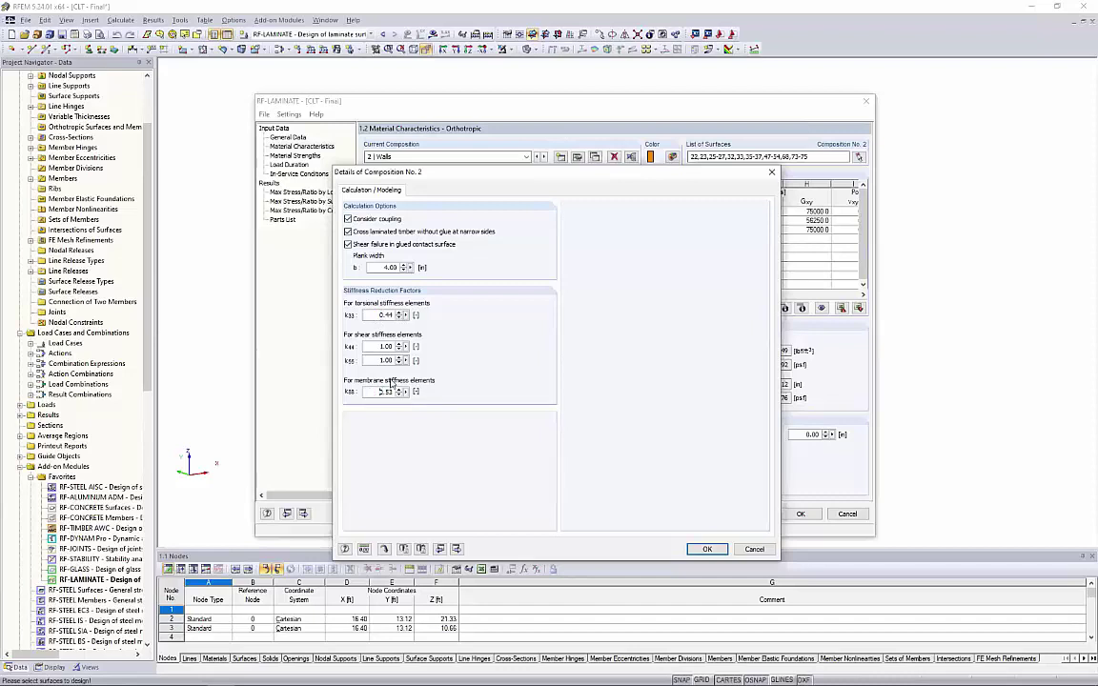
{"action": "left_click", "coordinate": [769, 550]}
Switch to the Floors composition and review its calculation options and stiffness reduction factors
{"action": "left_click", "coordinate": [525, 158]}
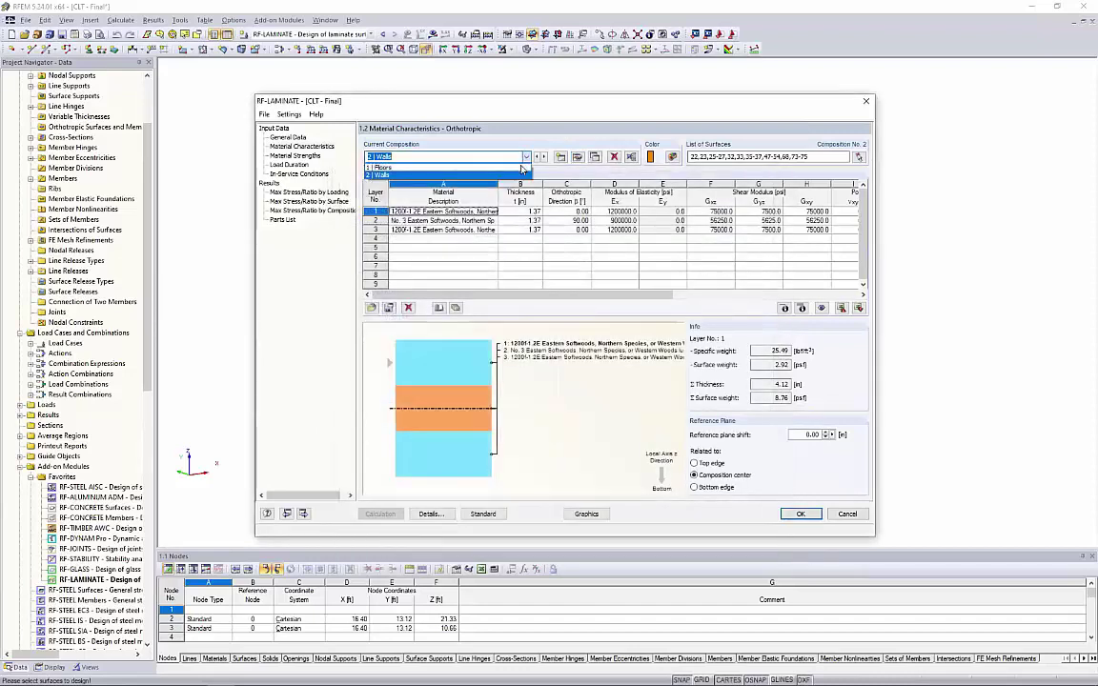
{"action": "left_click", "coordinate": [522, 168]}
{"action": "left_click", "coordinate": [576, 157]}
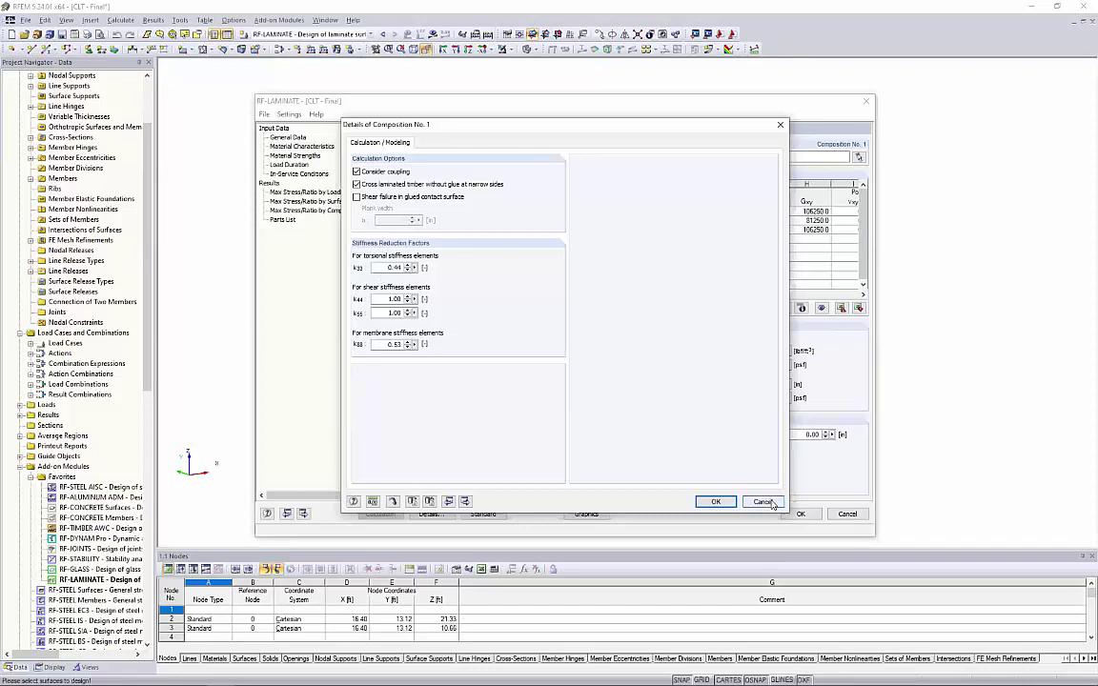
{"action": "key", "text": "Return"}
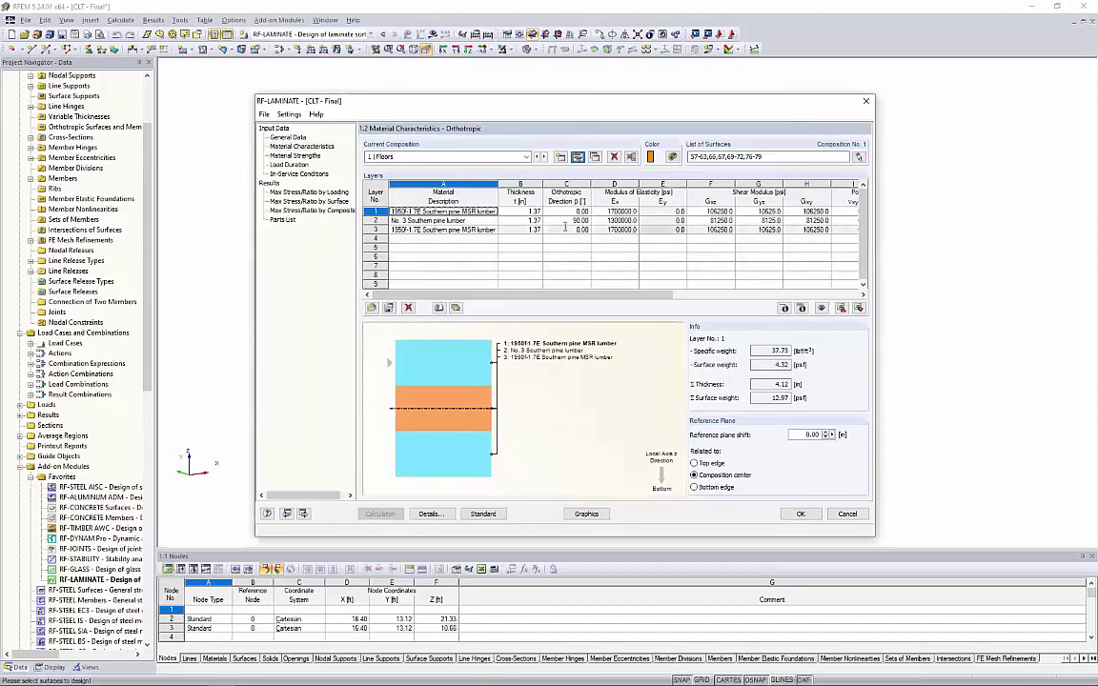
Examine the material strengths of the Floors layers and the time effect factors assigned to the load cases and combinations
{"action": "left_click", "coordinate": [304, 162]}
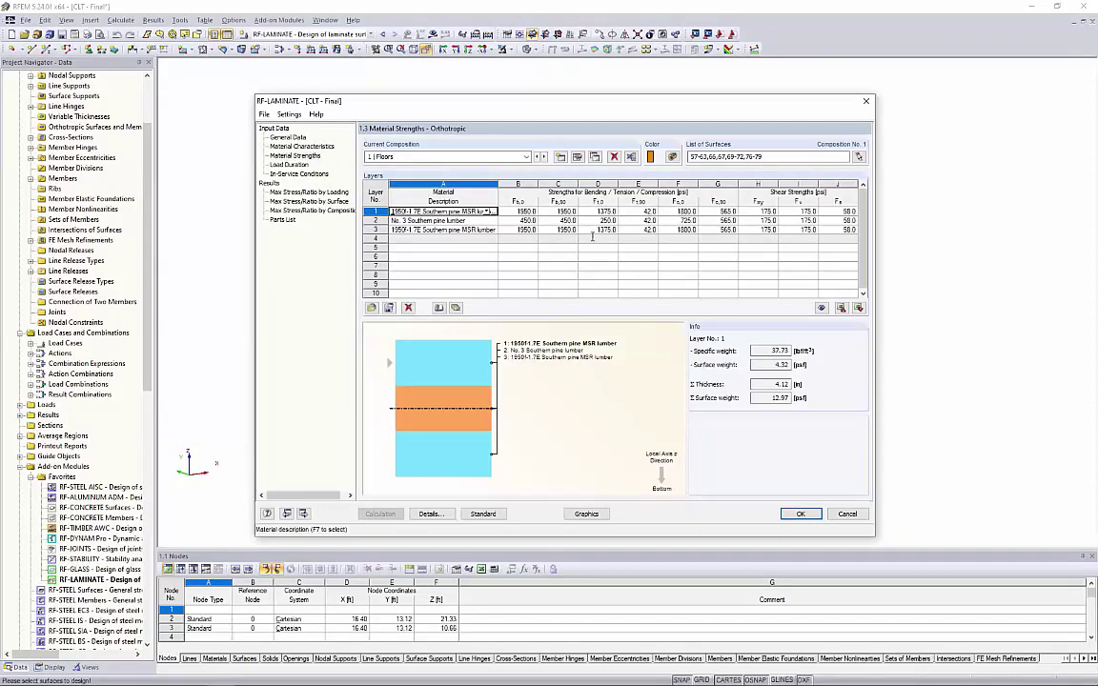
{"action": "left_click", "coordinate": [290, 165]}
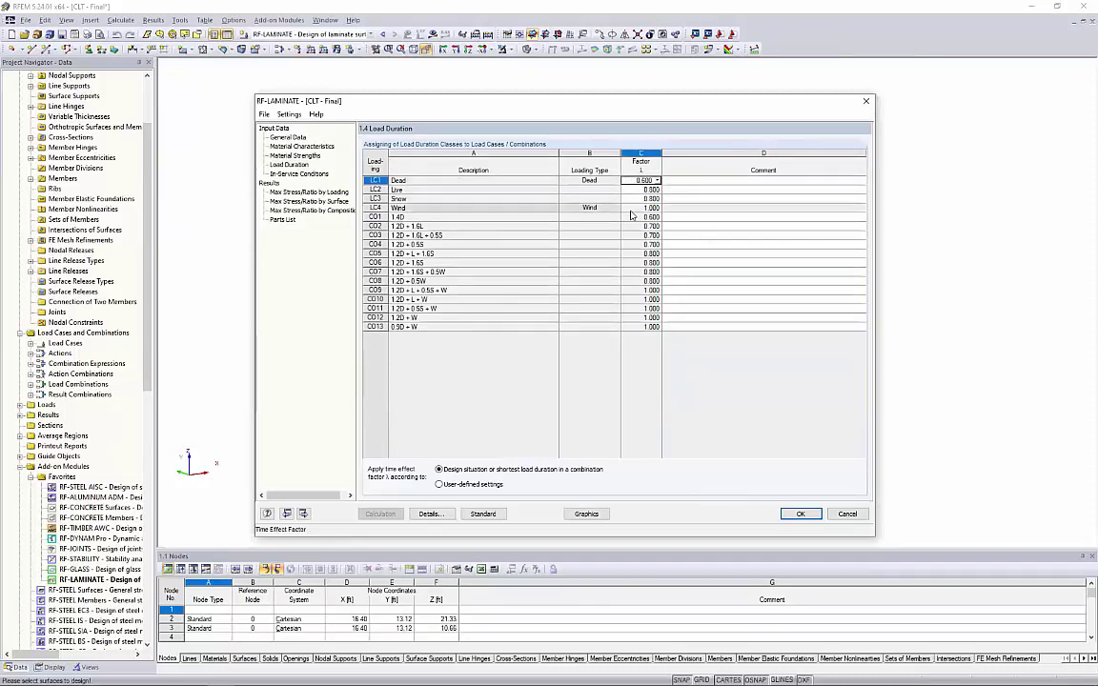
Check the in-service conditions of the surfaces, looking at the moisture and temperature choices for surface 50
{"action": "left_click", "coordinate": [320, 175]}
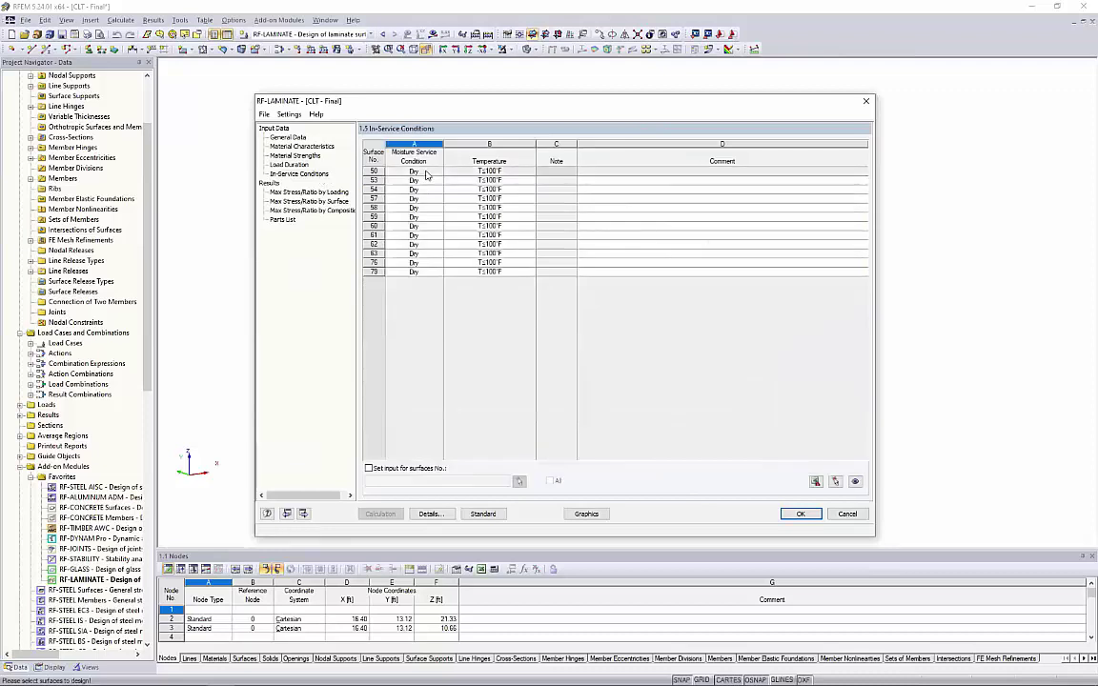
{"action": "left_click", "coordinate": [438, 172]}
{"action": "left_click", "coordinate": [439, 173]}
{"action": "left_click", "coordinate": [526, 173]}
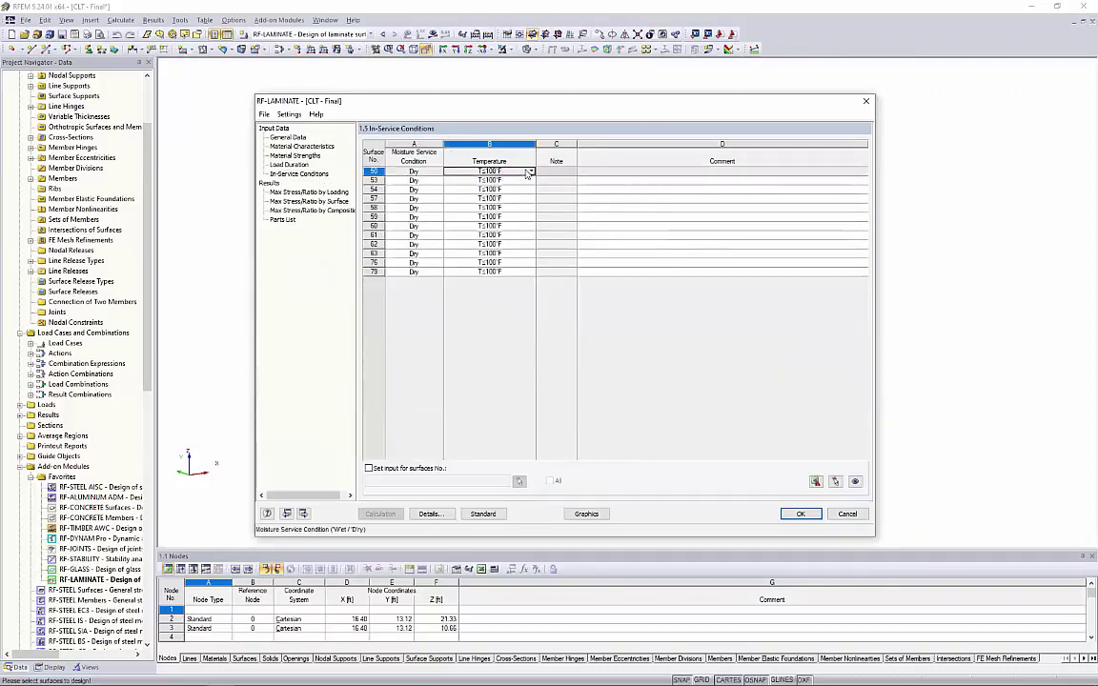
{"action": "left_click", "coordinate": [532, 173]}
{"action": "left_click", "coordinate": [532, 172]}
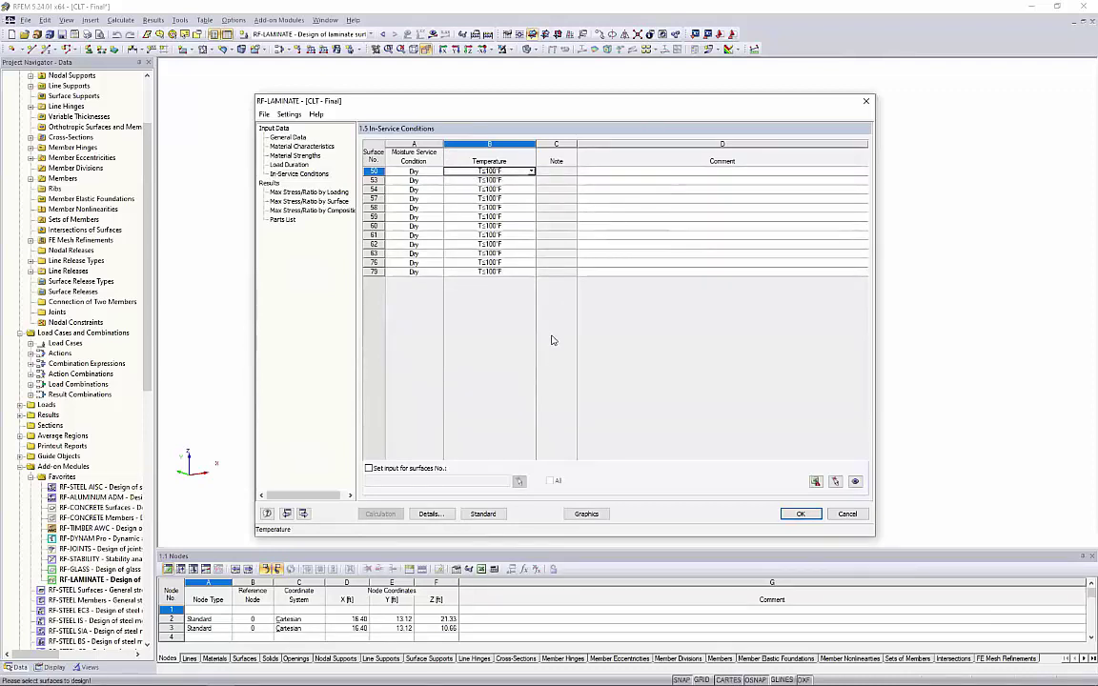
Review the ANSI/AWC NDS-2018 LRFD general design factors and serviceability deflection limits without changing them
{"action": "left_click", "coordinate": [483, 515]}
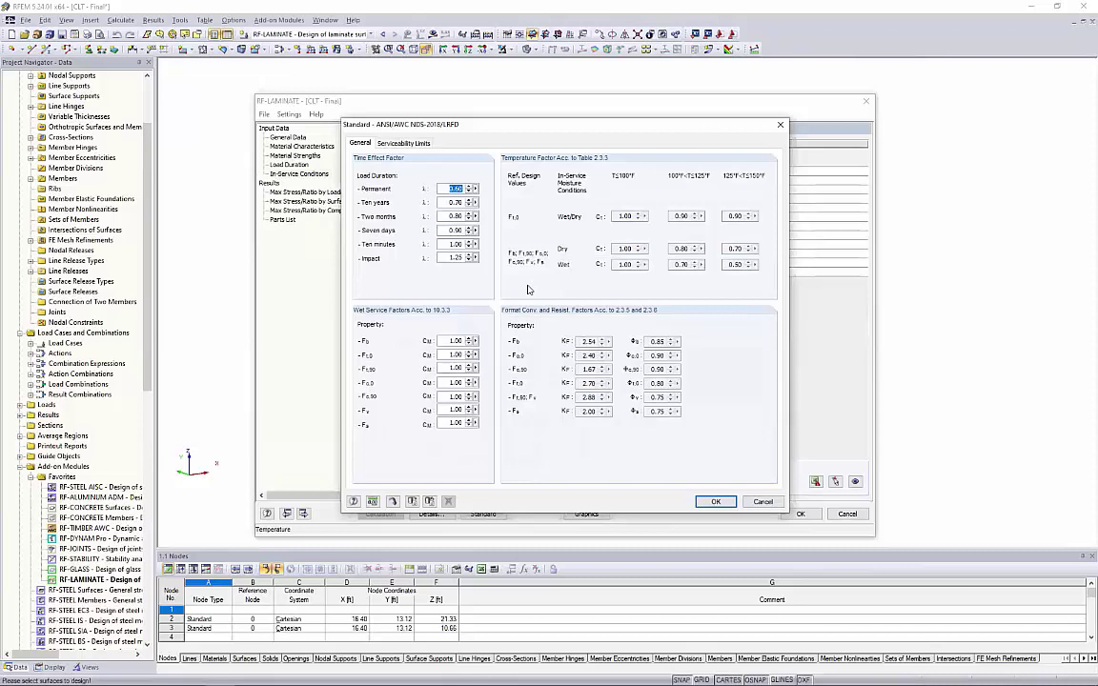
{"action": "left_click", "coordinate": [417, 145]}
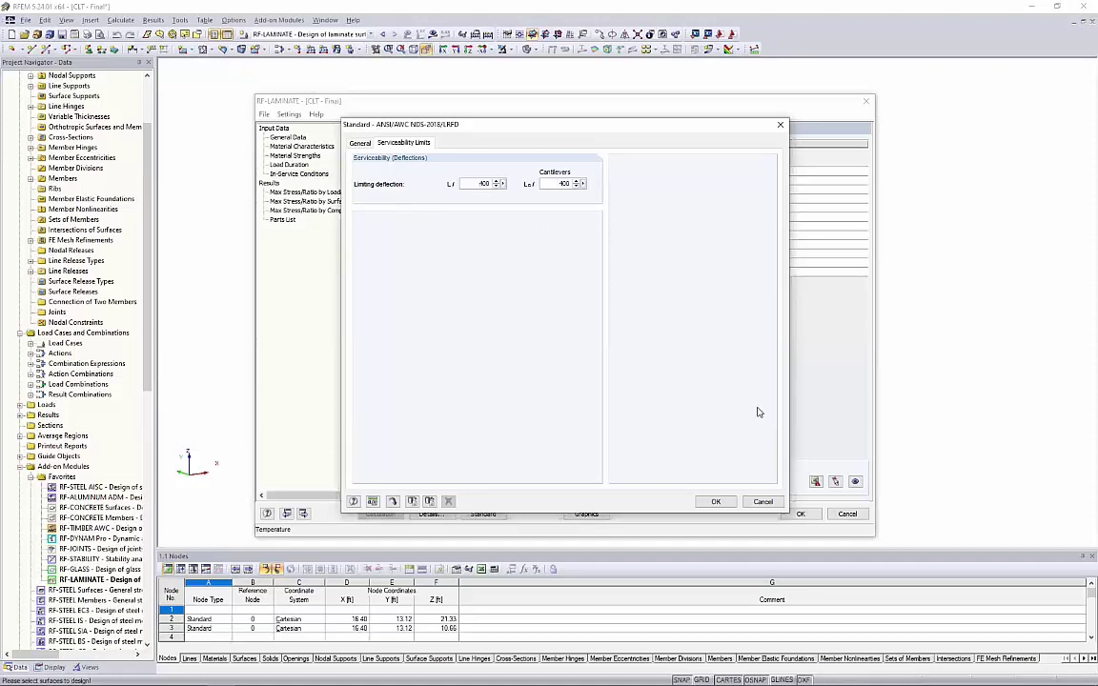
{"action": "left_click", "coordinate": [763, 502]}
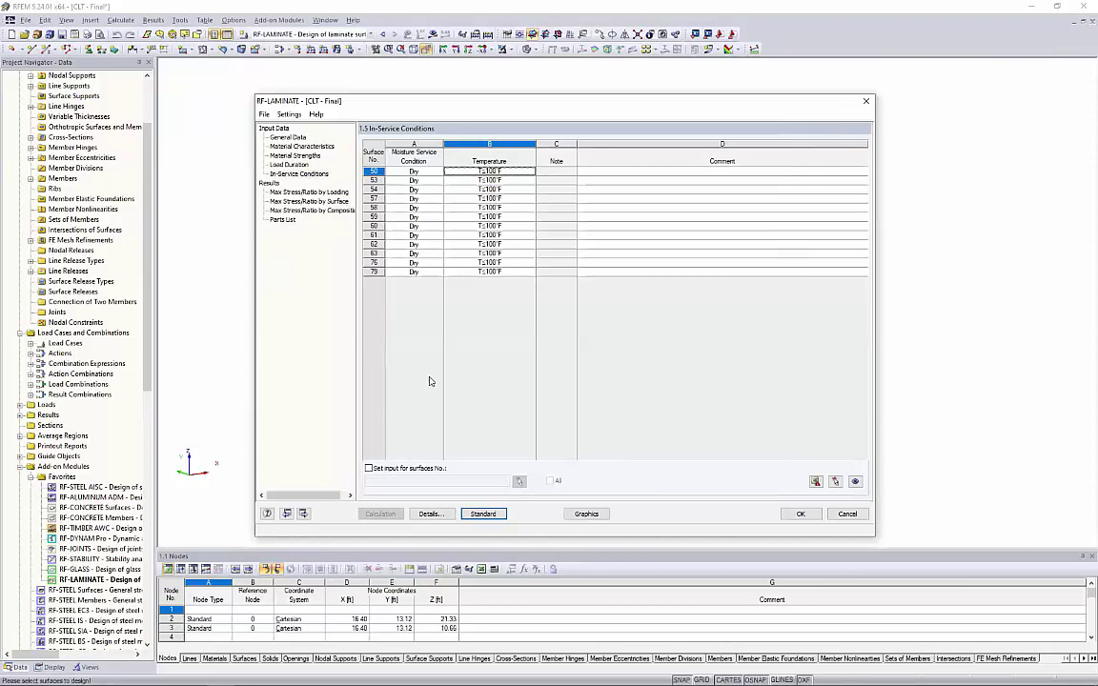
Check the stress display and plate bending theory settings, and exit the RF-LAMINATE module without saving
{"action": "left_click", "coordinate": [431, 514]}
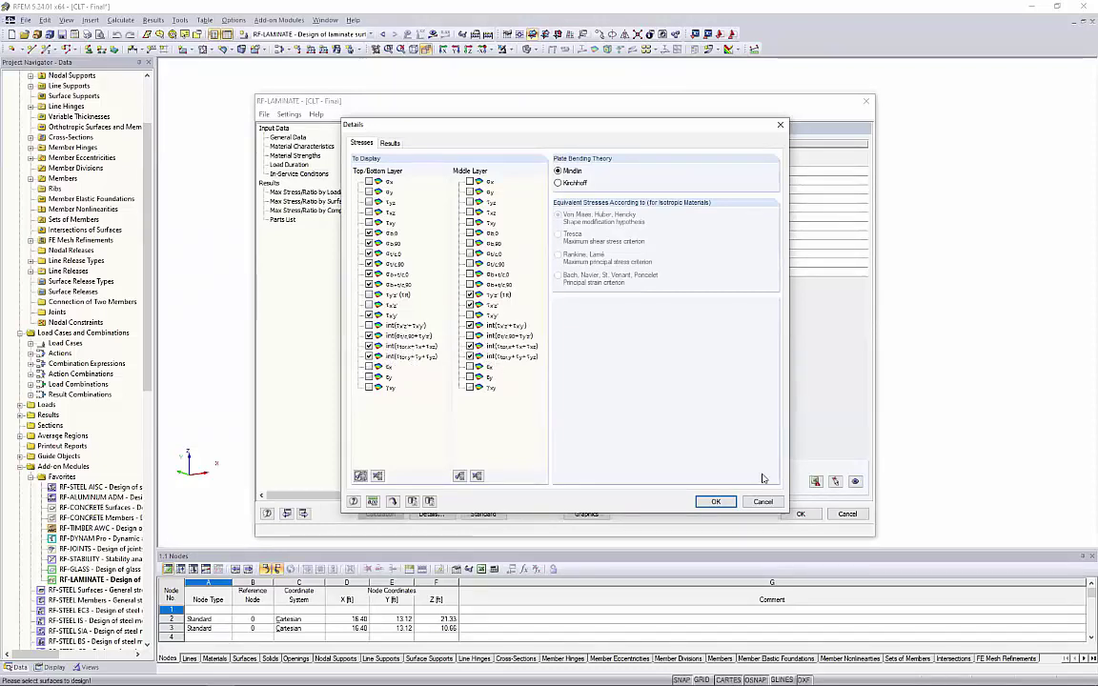
{"action": "left_click", "coordinate": [716, 501]}
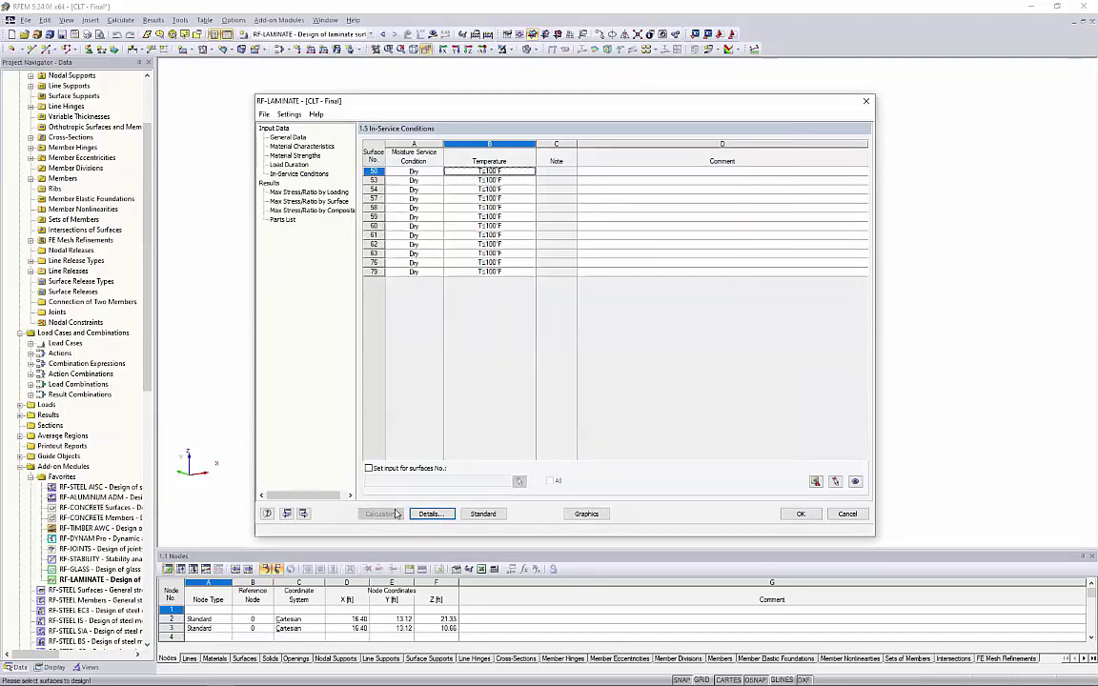
{"action": "left_click", "coordinate": [848, 514]}
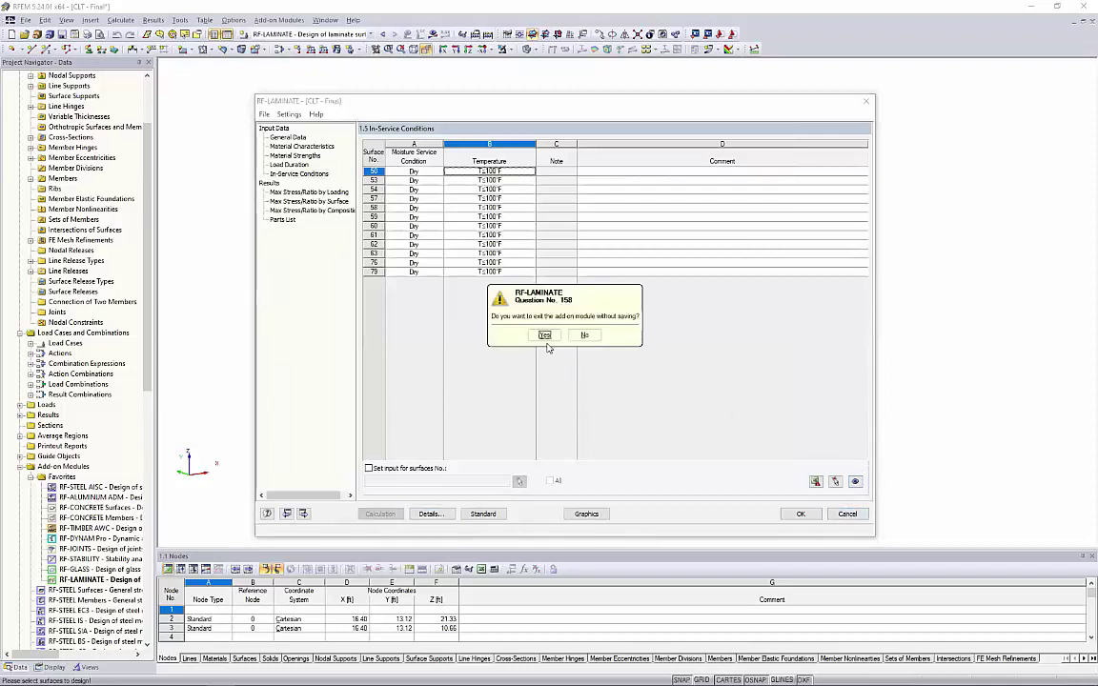
{"action": "left_click", "coordinate": [544, 335]}
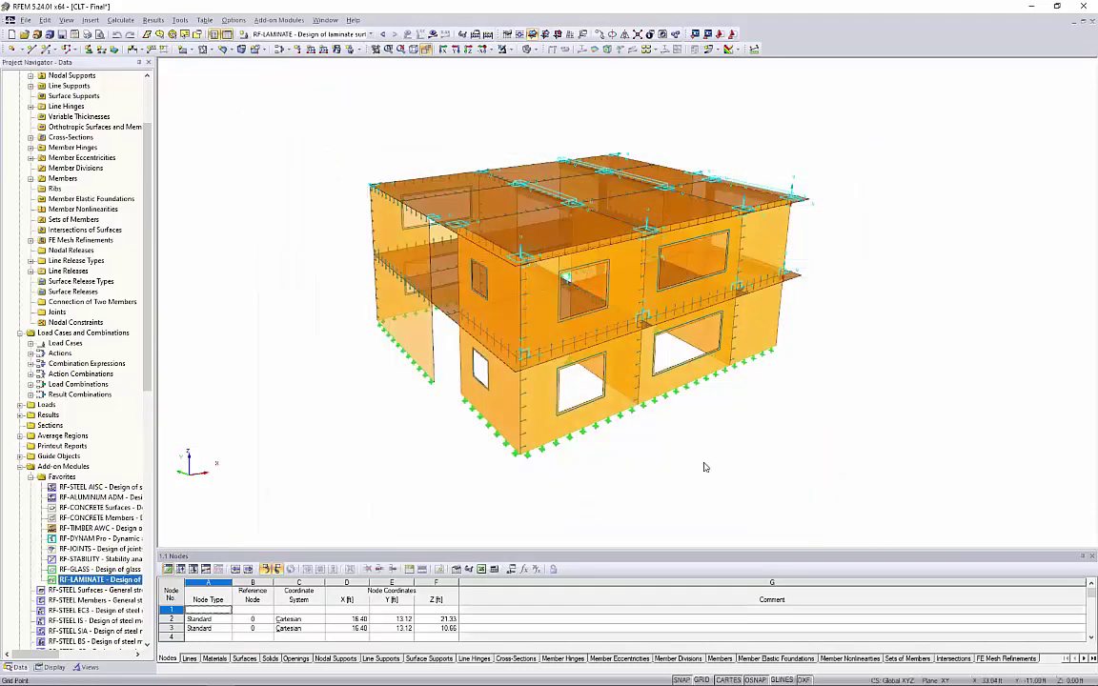
Isolate the two adjoining roof panels at the building's open corner, including surface 79, with visibility by selected objects
{"action": "middle_click_drag", "start_coordinate": [636, 416], "coordinate": [731, 467], "text": "ctrl"}
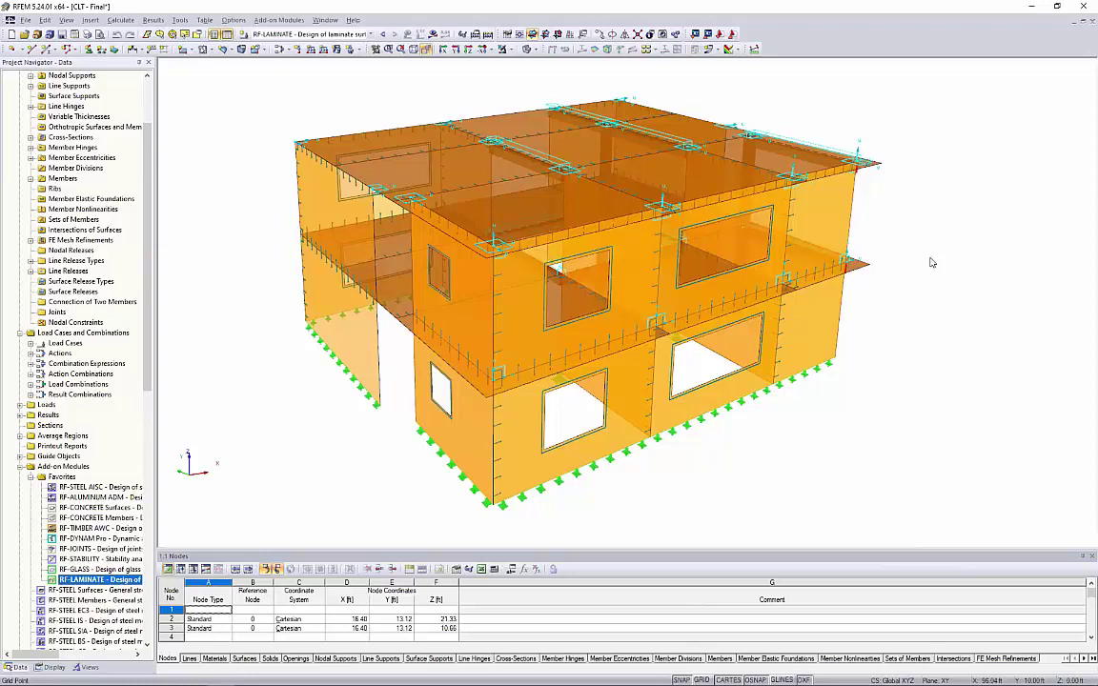
{"action": "scroll", "coordinate": [434, 222], "scroll_direction": "up", "scroll_amount": 1}
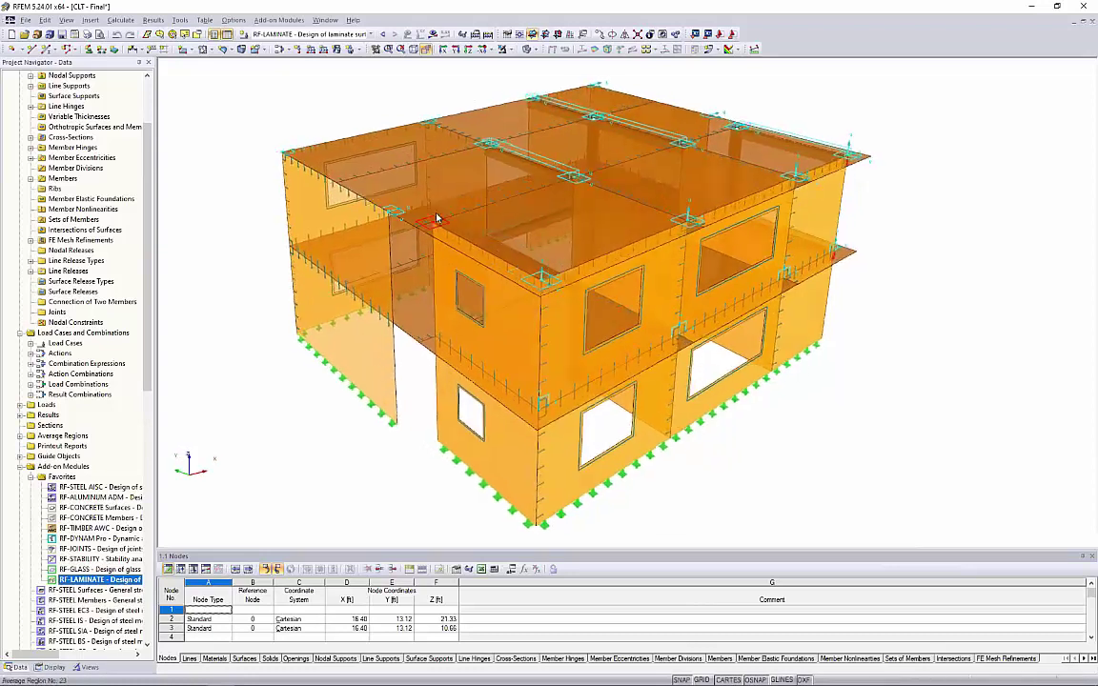
{"action": "scroll", "coordinate": [437, 220], "scroll_direction": "up", "scroll_amount": 1}
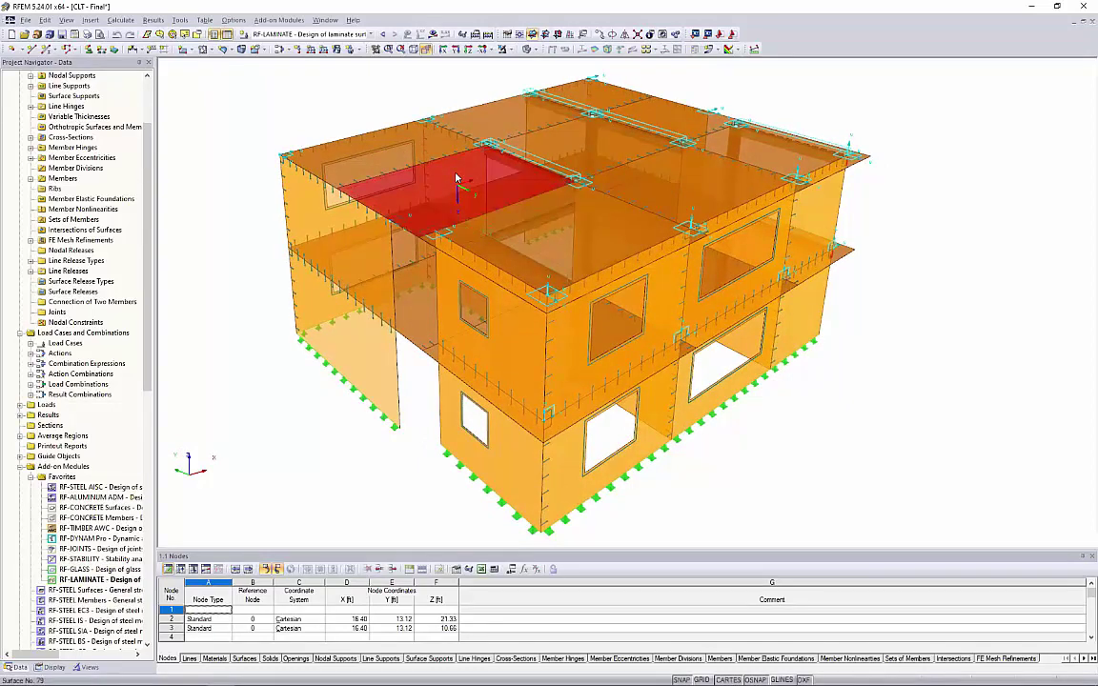
{"action": "left_click", "coordinate": [368, 150], "text": "ctrl"}
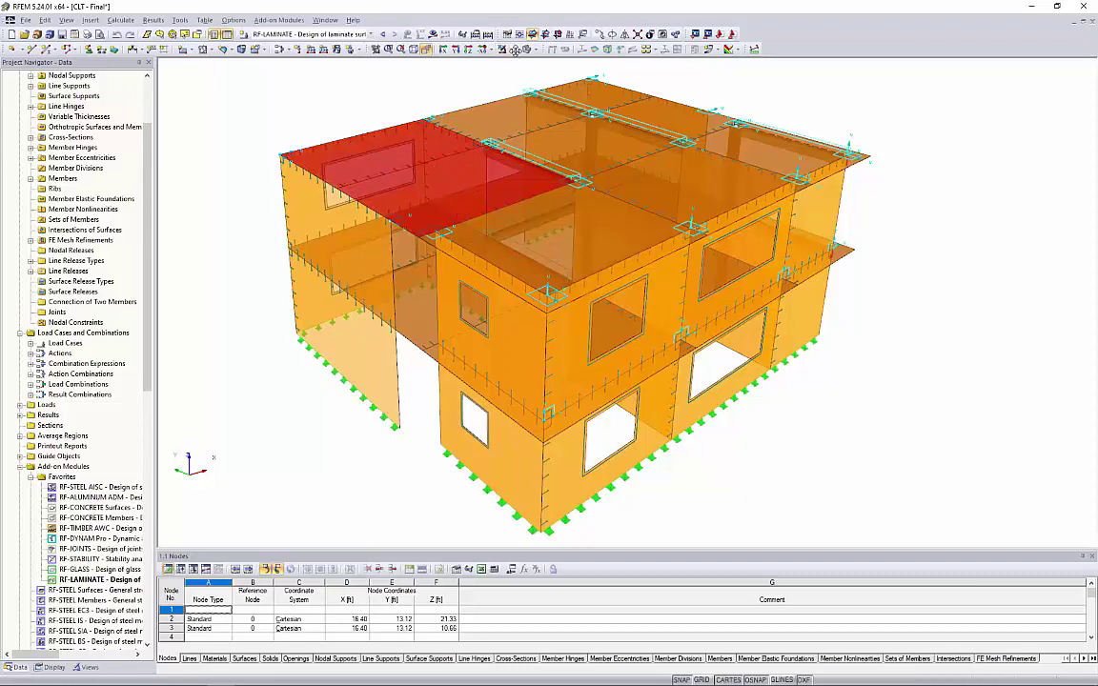
{"action": "left_click", "coordinate": [464, 48]}
{"action": "left_click", "coordinate": [506, 58]}
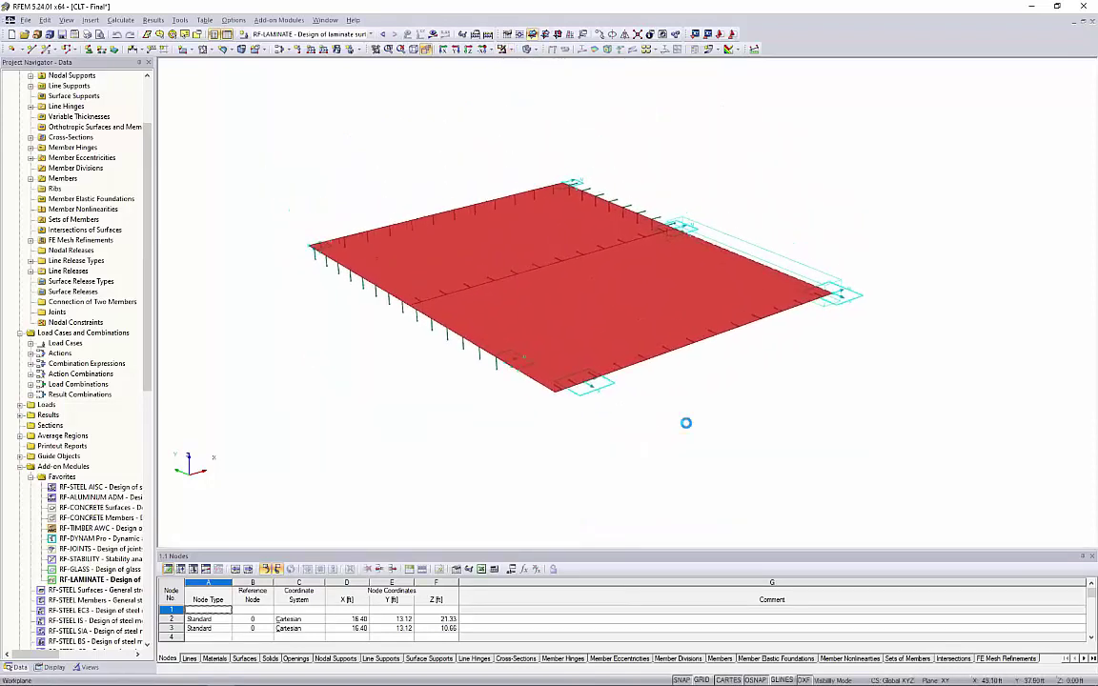
Highlight each of the two isolated roof panels in turn and clear the selection
{"action": "left_click", "coordinate": [575, 298]}
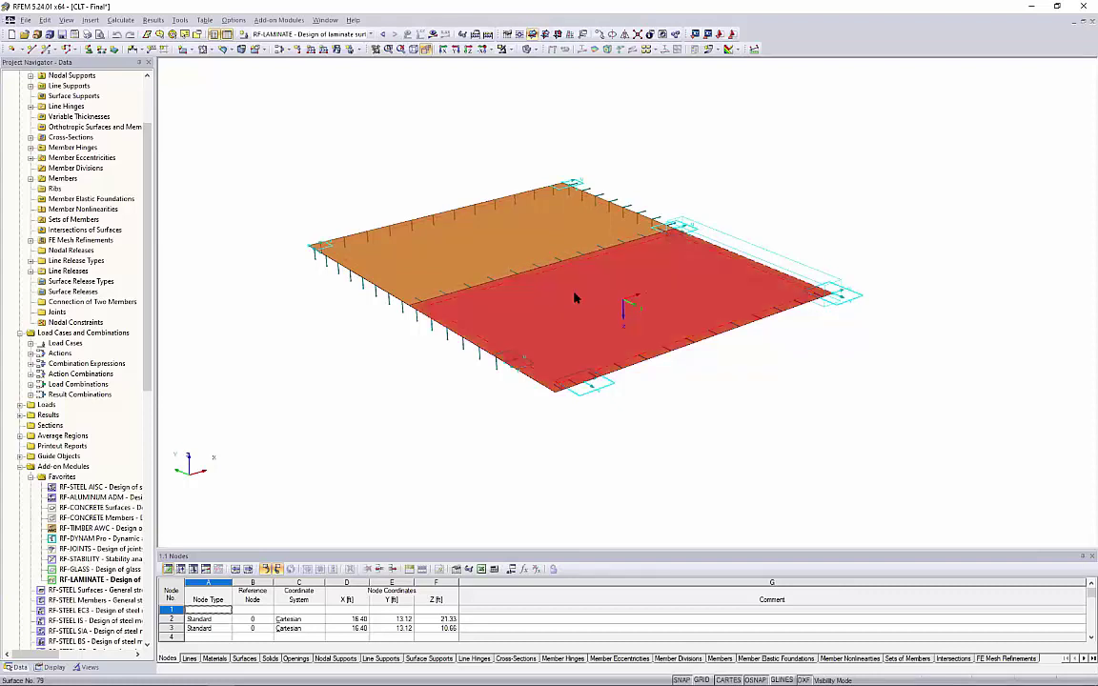
{"action": "left_click", "coordinate": [498, 240]}
{"action": "left_click", "coordinate": [748, 159]}
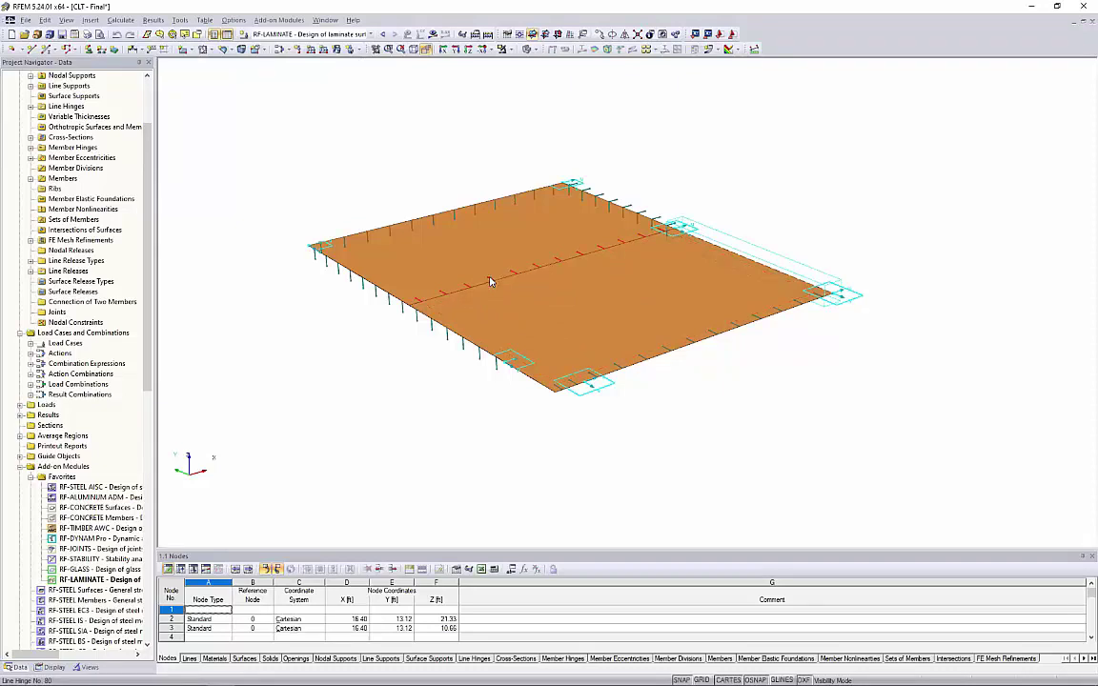
Examine the release and spring constant settings of the line hinge between the two roof panels, closing them without changes
{"action": "double_click", "coordinate": [490, 281]}
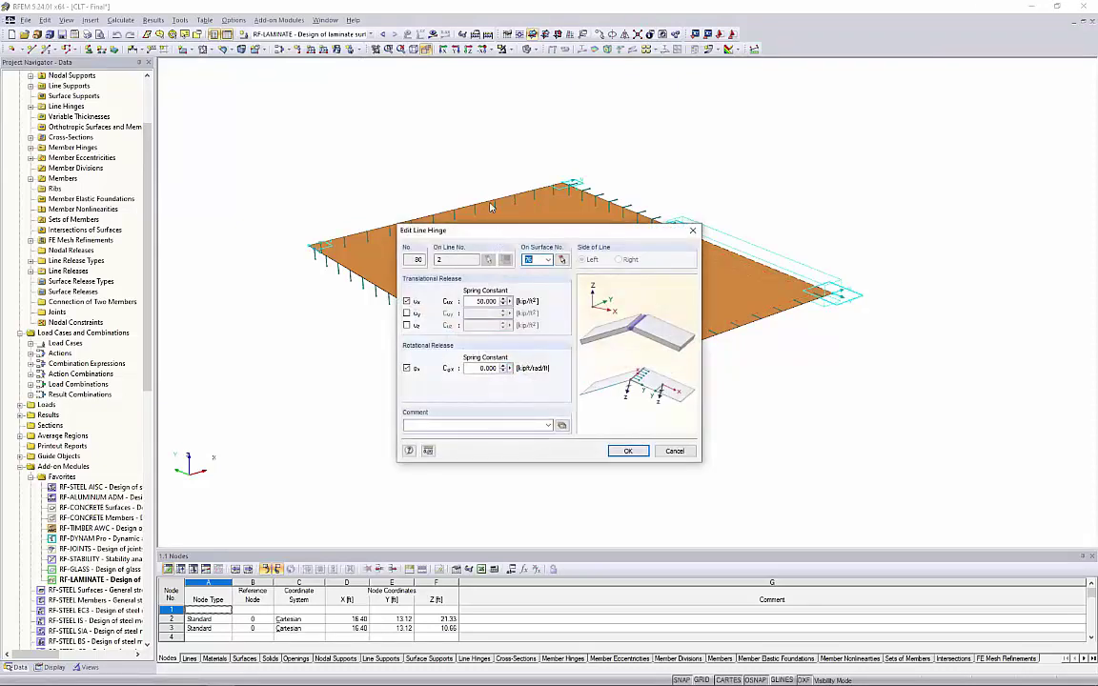
{"action": "left_click", "coordinate": [401, 338]}
{"action": "left_click", "coordinate": [401, 339]}
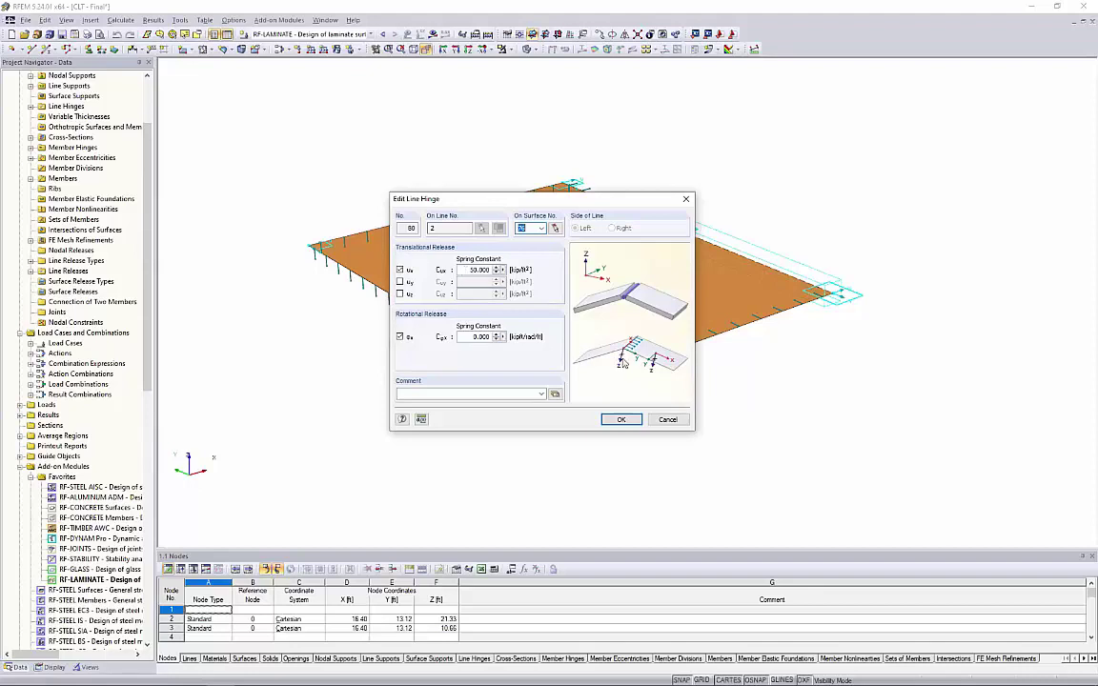
{"action": "left_click", "coordinate": [465, 270]}
{"action": "left_click", "coordinate": [676, 419]}
Cancel the visibility mode to bring back the full building model
{"action": "left_click", "coordinate": [502, 49]}
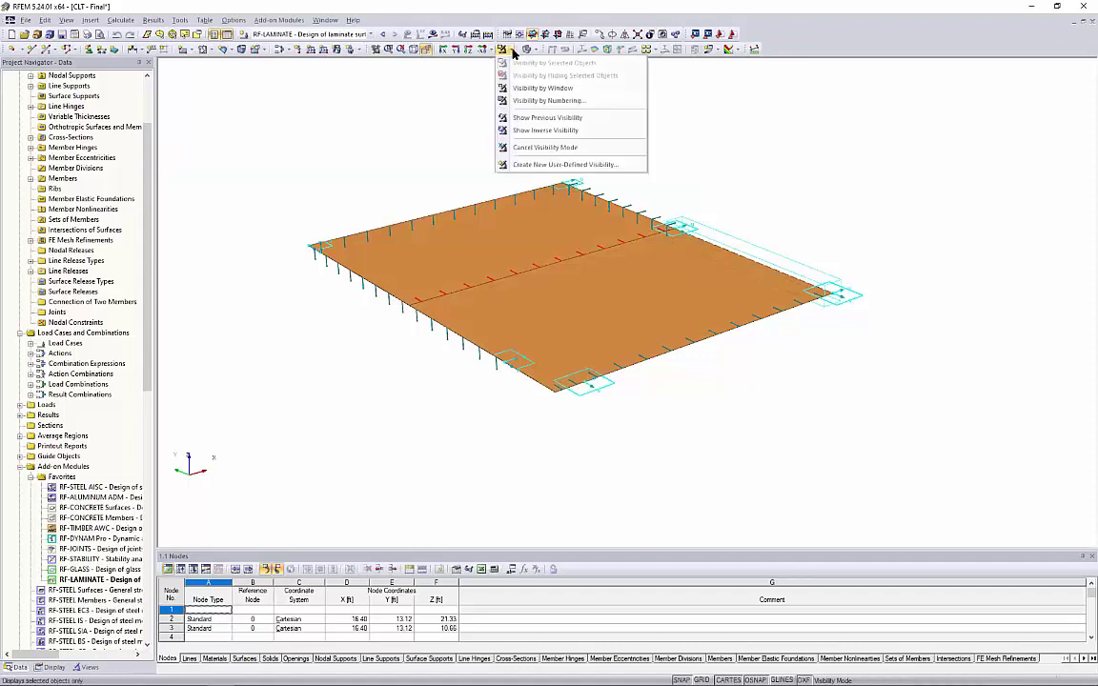
{"action": "left_click", "coordinate": [524, 147]}
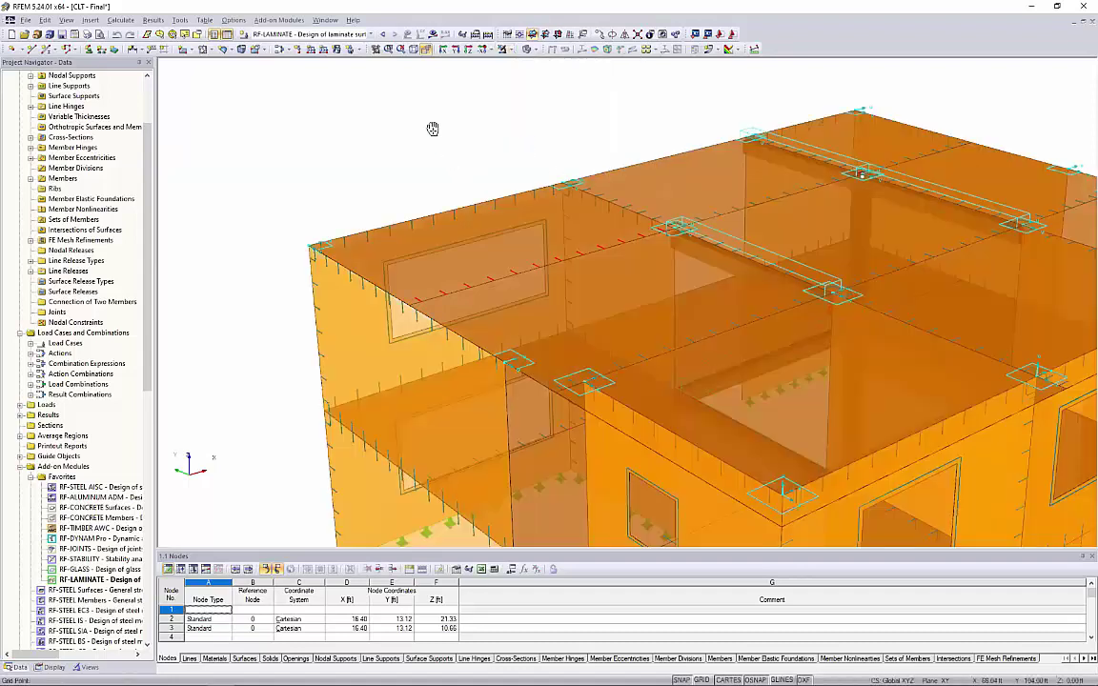
{"action": "scroll", "coordinate": [429, 124], "scroll_direction": "down", "scroll_amount": 2}
{"action": "scroll", "coordinate": [429, 248], "scroll_direction": "down", "scroll_amount": 3}
{"action": "middle_click_drag", "start_coordinate": [429, 247], "coordinate": [415, 188], "text": "ctrl"}
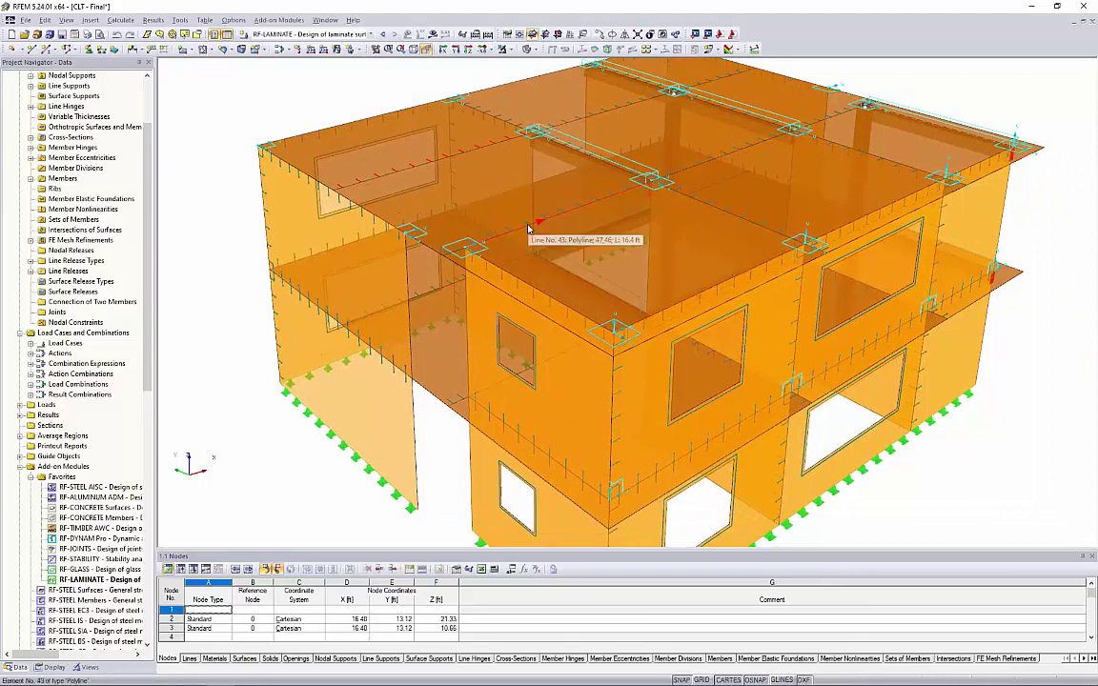
Isolate the four roof panels with their supporting beam and column at the building's open side, using visibility by selected objects
{"action": "middle_click_drag", "start_coordinate": [728, 305], "coordinate": [814, 138], "text": "ctrl"}
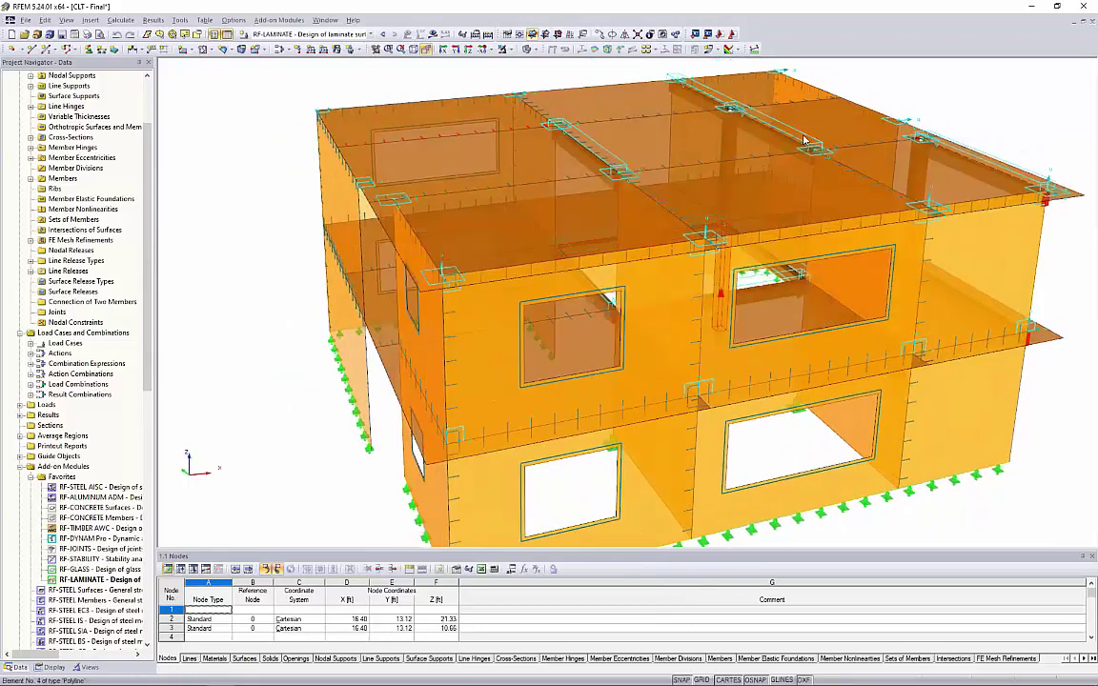
{"action": "middle_click_drag", "start_coordinate": [668, 238], "coordinate": [853, 189], "text": "ctrl"}
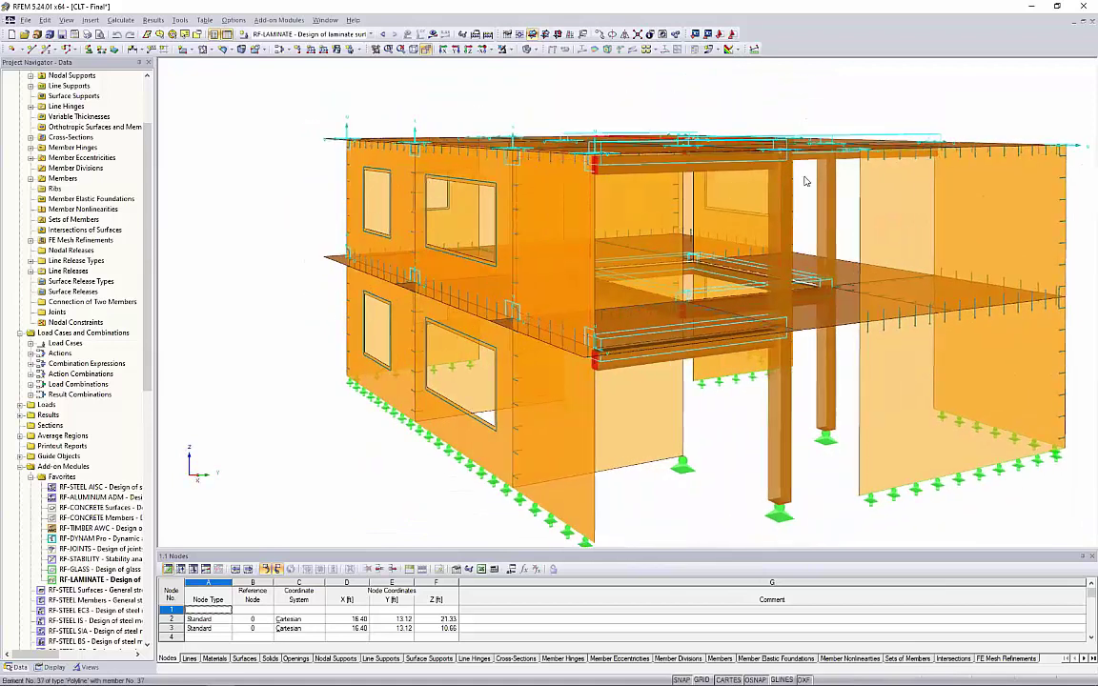
{"action": "scroll", "coordinate": [862, 190], "scroll_direction": "up", "scroll_amount": 3}
{"action": "left_click_drag", "start_coordinate": [875, 202], "coordinate": [798, 98]}
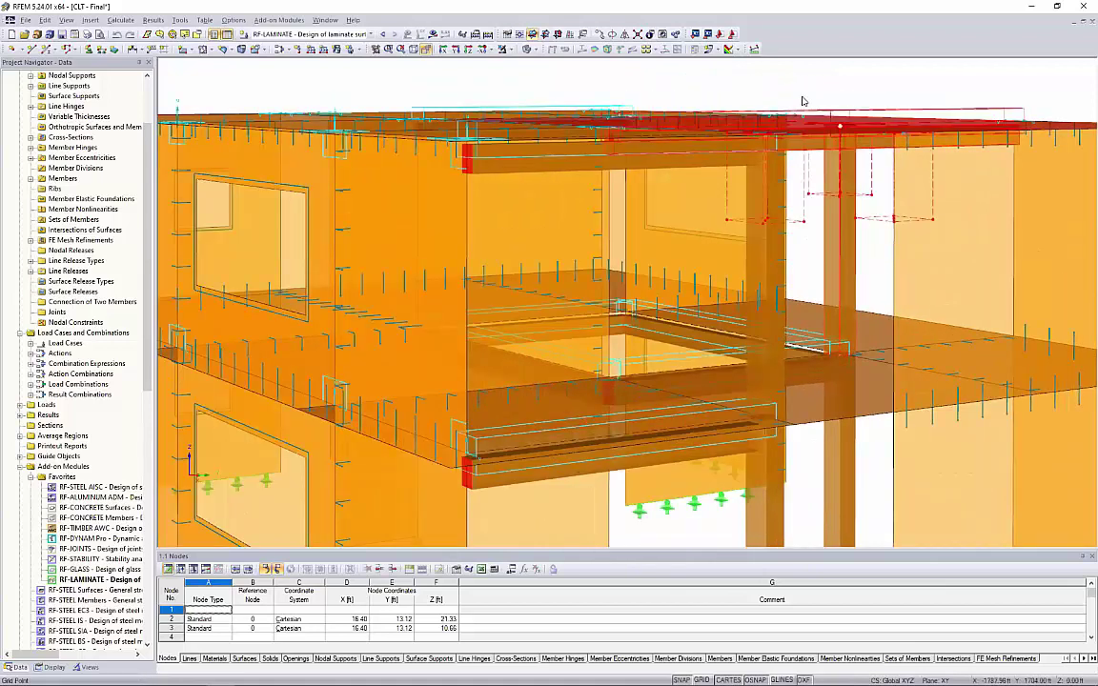
{"action": "left_click", "coordinate": [512, 50]}
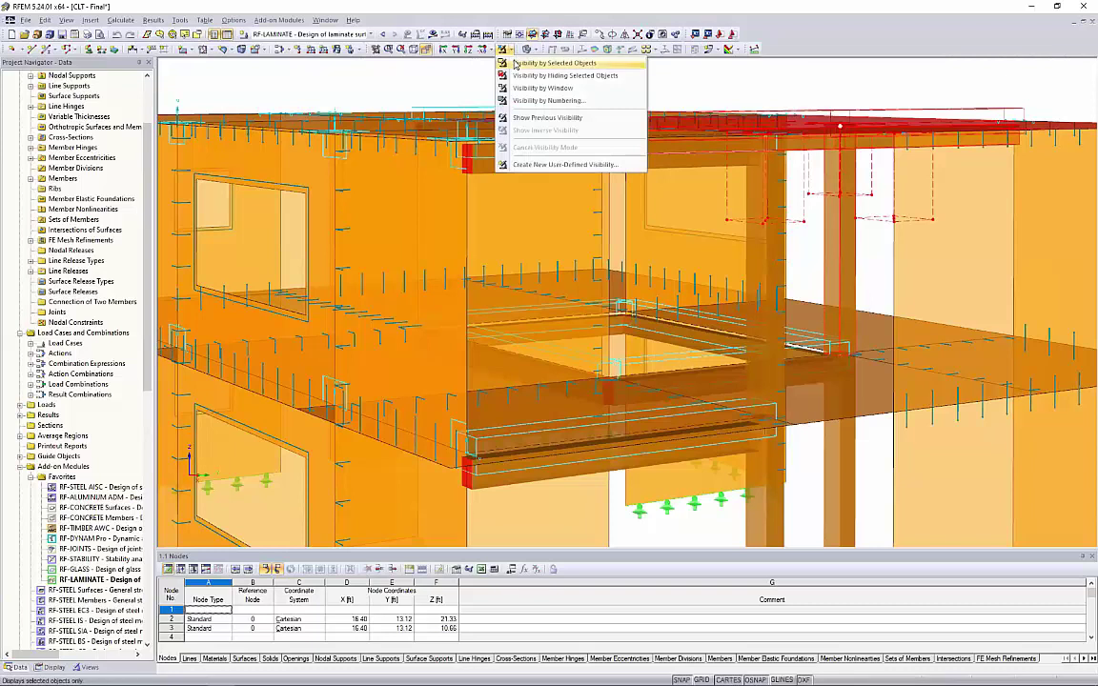
{"action": "left_click", "coordinate": [561, 66]}
Examine the line release between roof panel and beam, including its release type's spring constants and nonlinearity options, closing it without changes
{"action": "middle_click_drag", "start_coordinate": [466, 188], "coordinate": [505, 315], "text": "ctrl"}
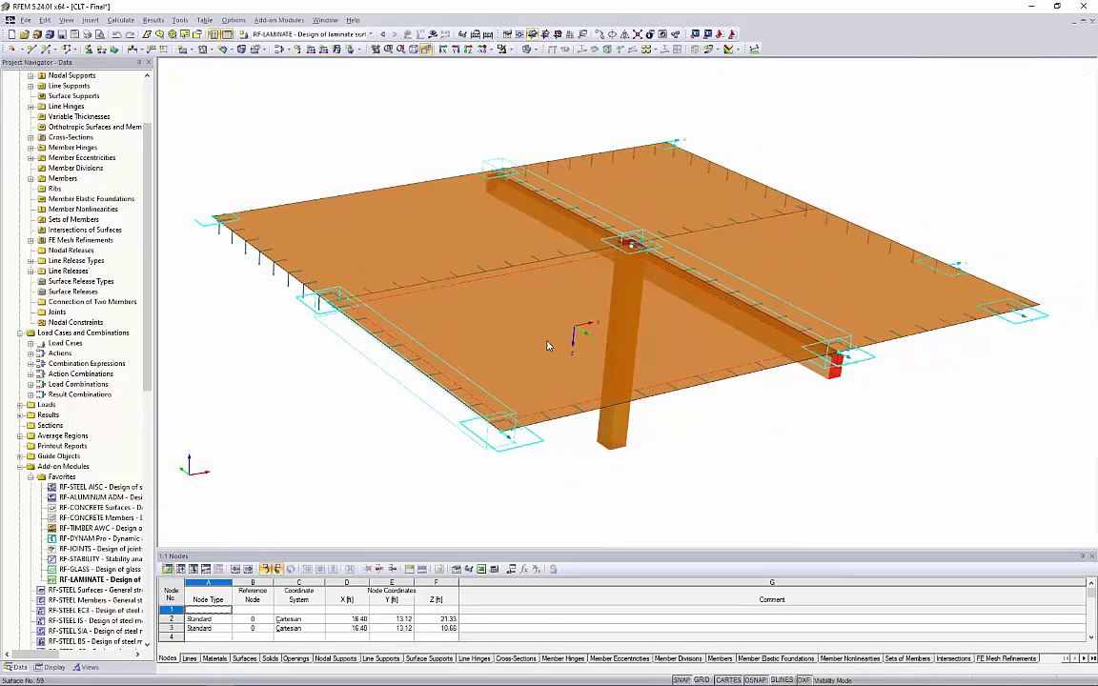
{"action": "middle_click_drag", "start_coordinate": [769, 378], "coordinate": [828, 326], "text": "ctrl"}
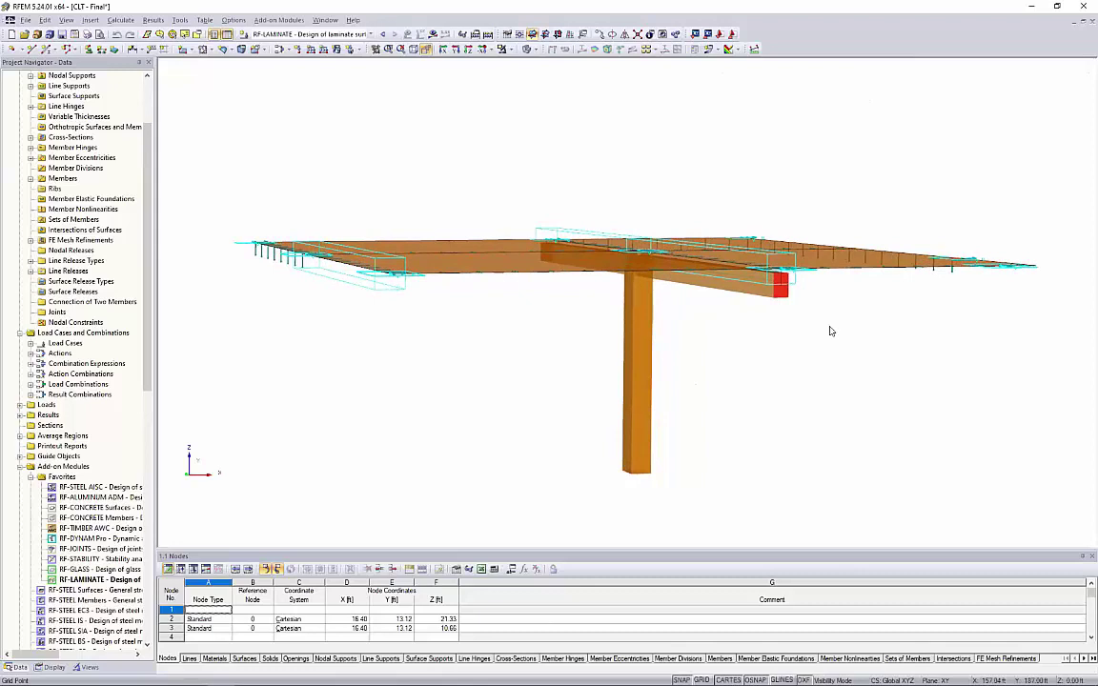
{"action": "middle_click_drag", "start_coordinate": [802, 340], "coordinate": [459, 184], "text": "ctrl"}
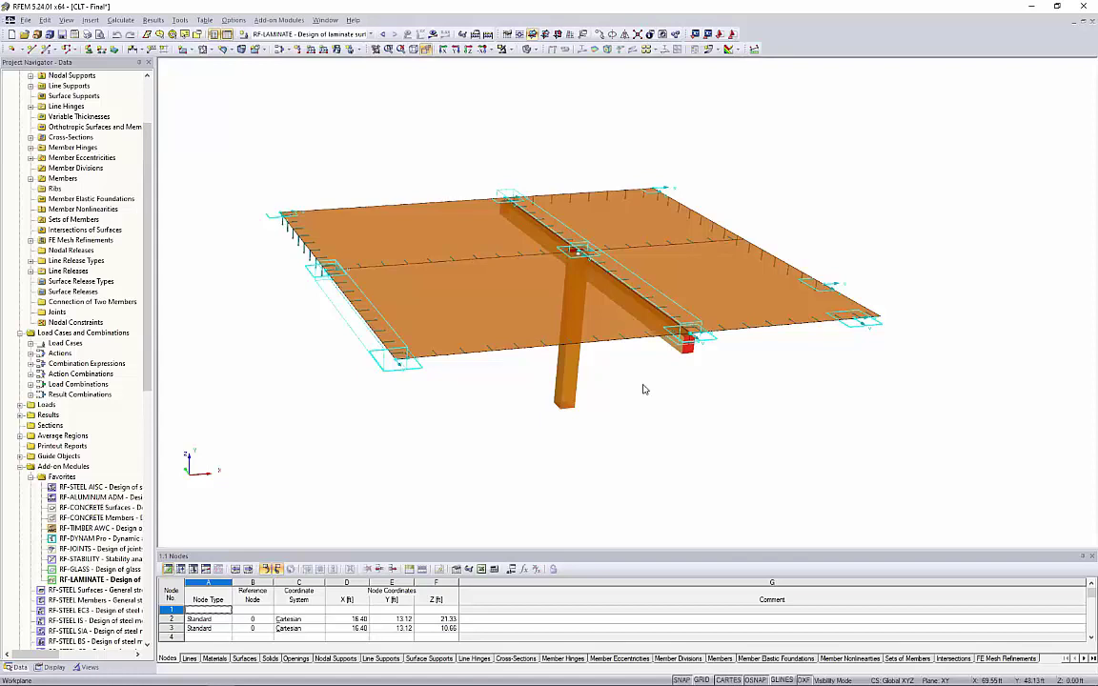
{"action": "double_click", "coordinate": [682, 312]}
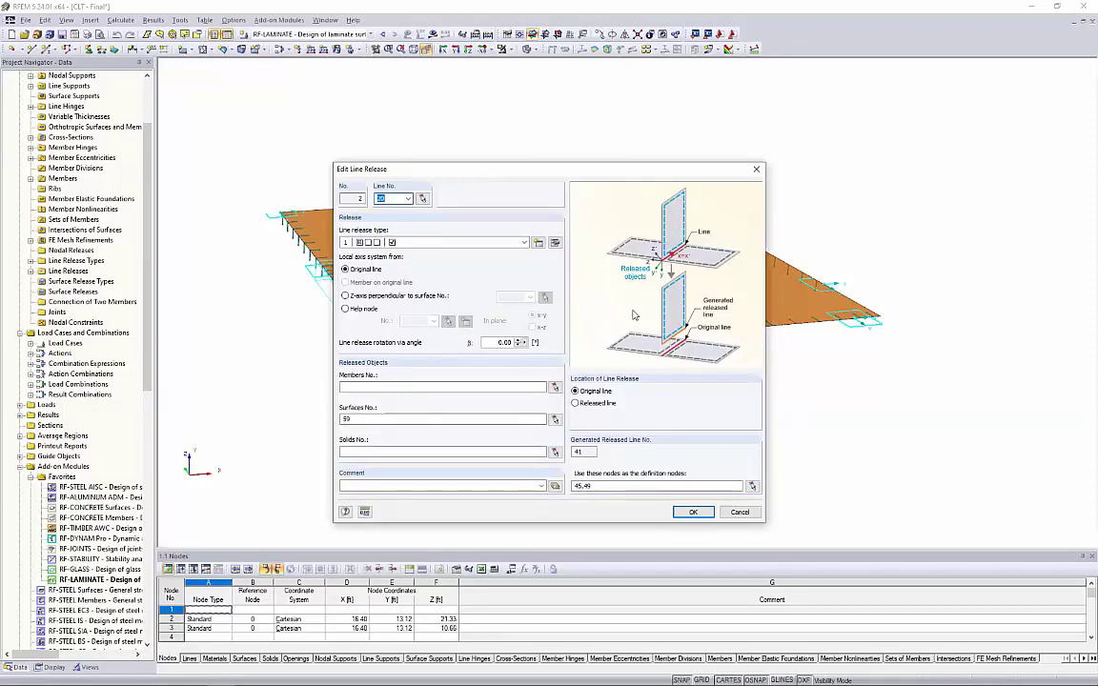
{"action": "left_click", "coordinate": [556, 243]}
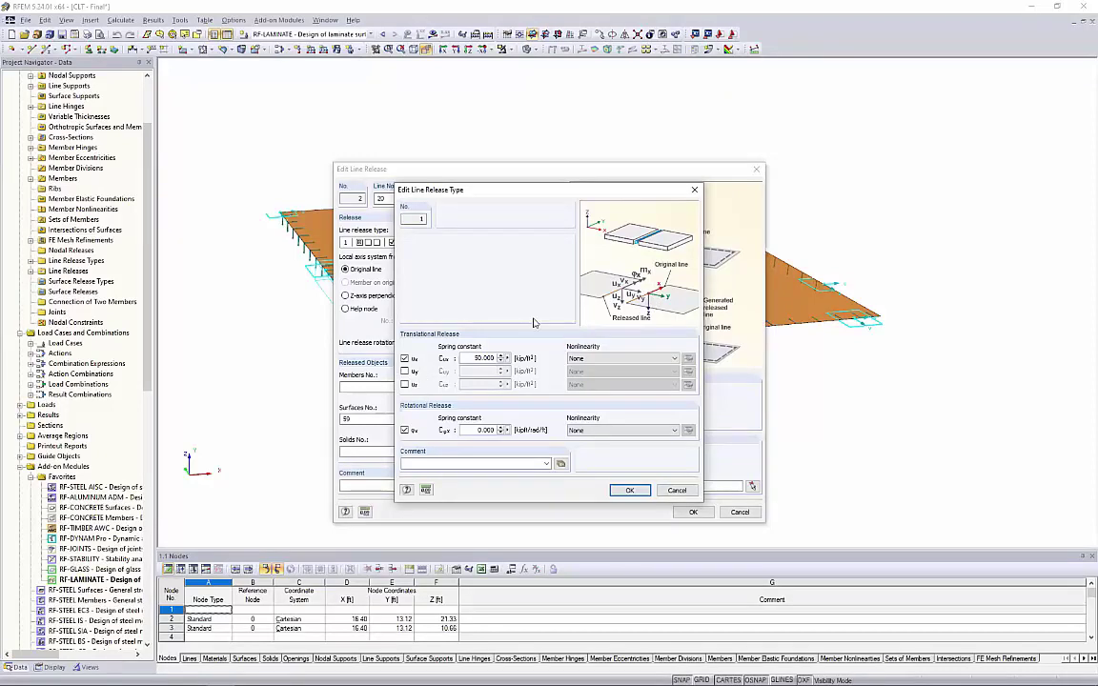
{"action": "left_click", "coordinate": [582, 360]}
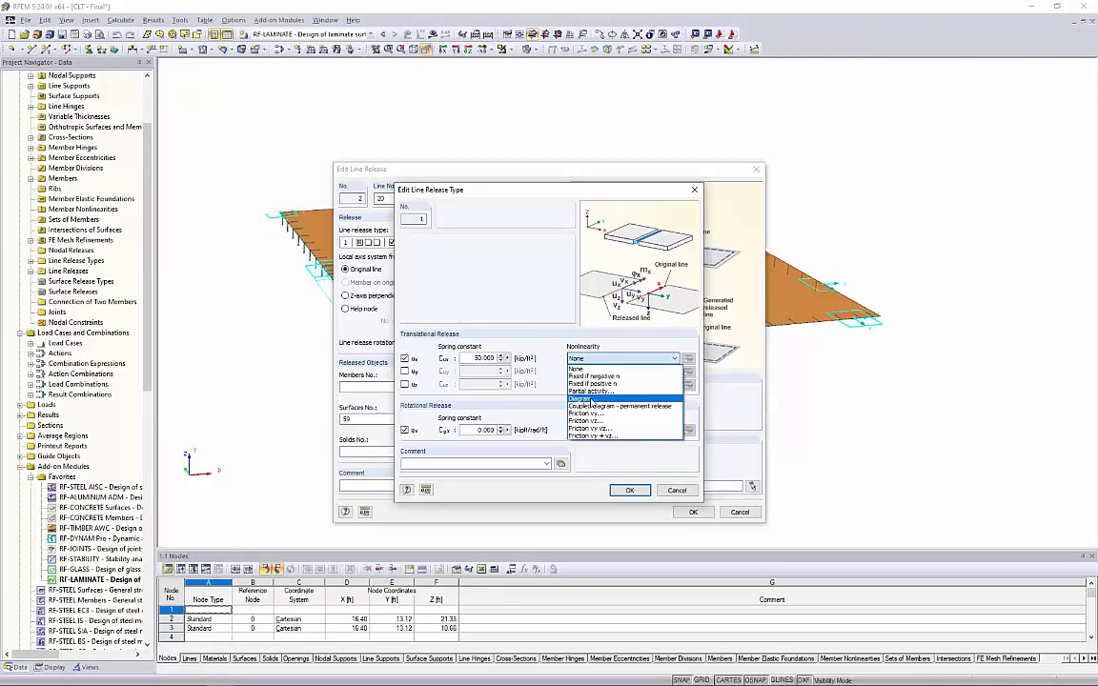
{"action": "left_click", "coordinate": [551, 321]}
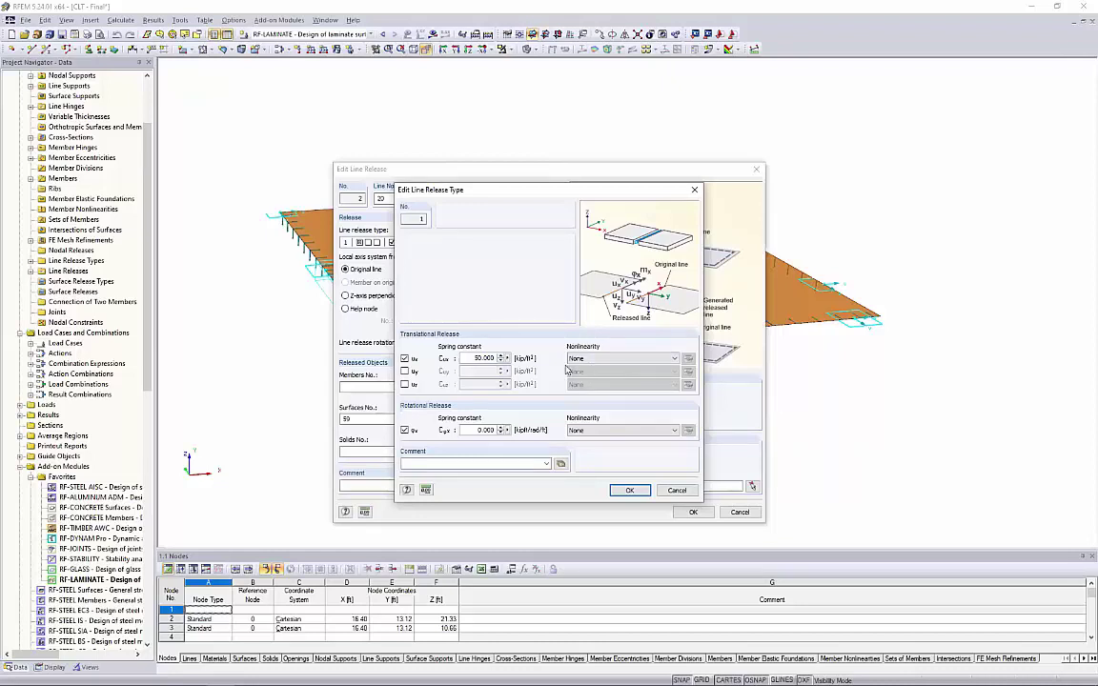
{"action": "left_click", "coordinate": [677, 490]}
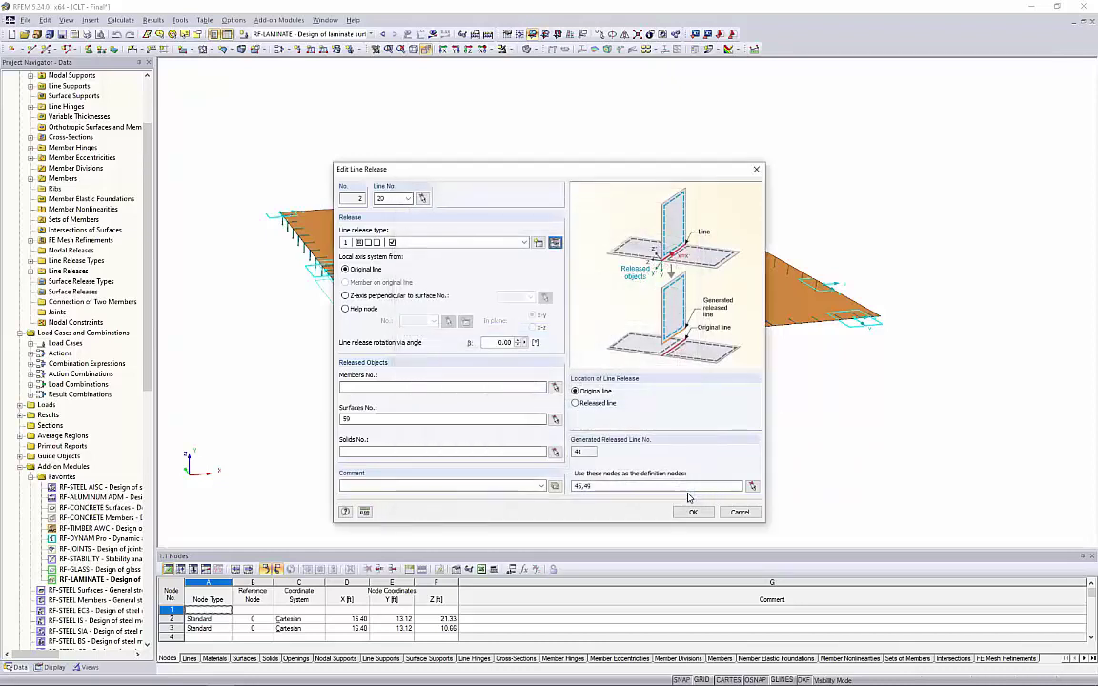
{"action": "left_click", "coordinate": [693, 512]}
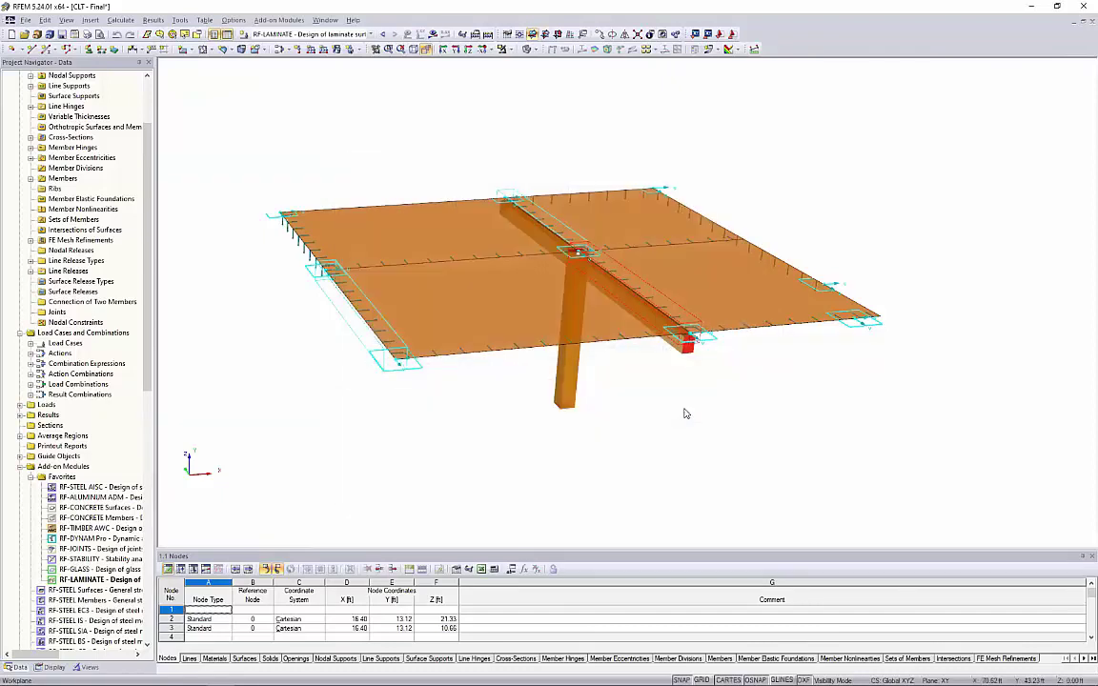
Switch the isolated roof panels, beam and column to wireframe display
{"action": "middle_click_drag", "start_coordinate": [591, 379], "coordinate": [713, 417], "text": "ctrl"}
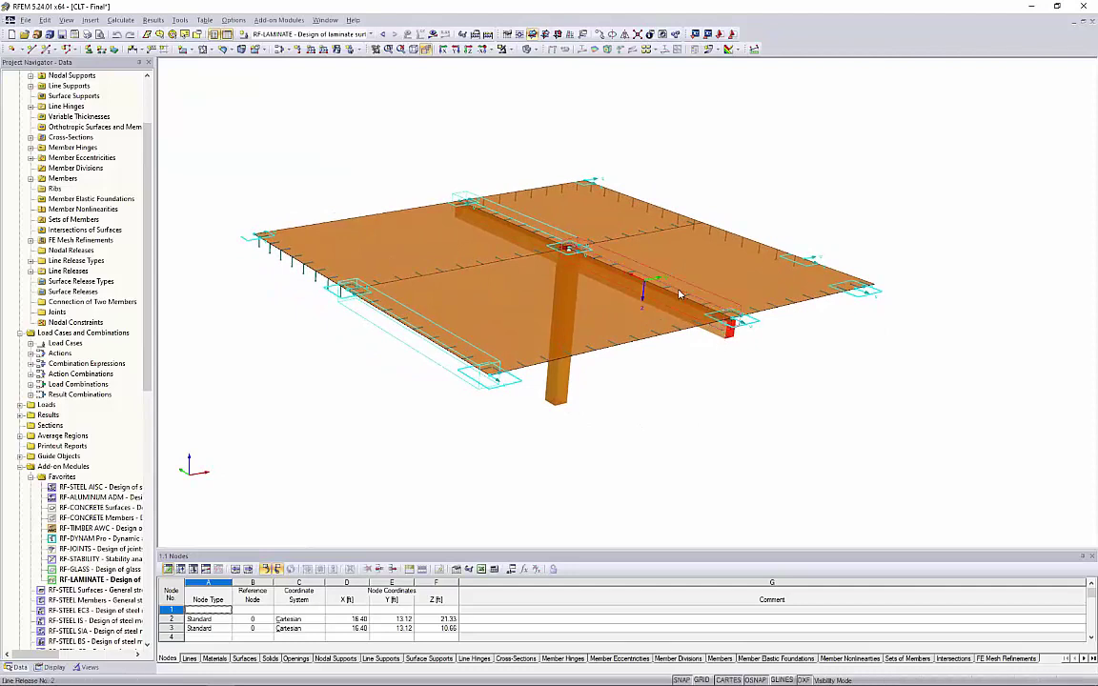
{"action": "middle_click_drag", "start_coordinate": [676, 402], "coordinate": [589, 466], "text": "ctrl"}
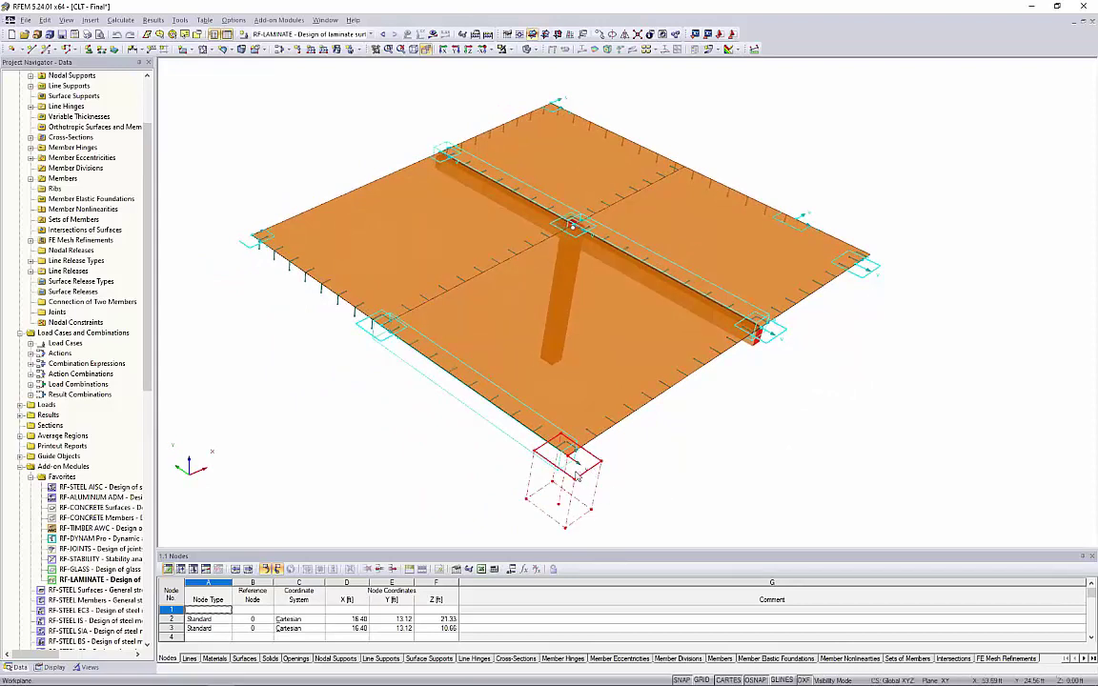
{"action": "middle_click_drag", "start_coordinate": [569, 416], "coordinate": [482, 392], "text": "ctrl"}
{"action": "middle_click_drag", "start_coordinate": [296, 374], "coordinate": [348, 456]}
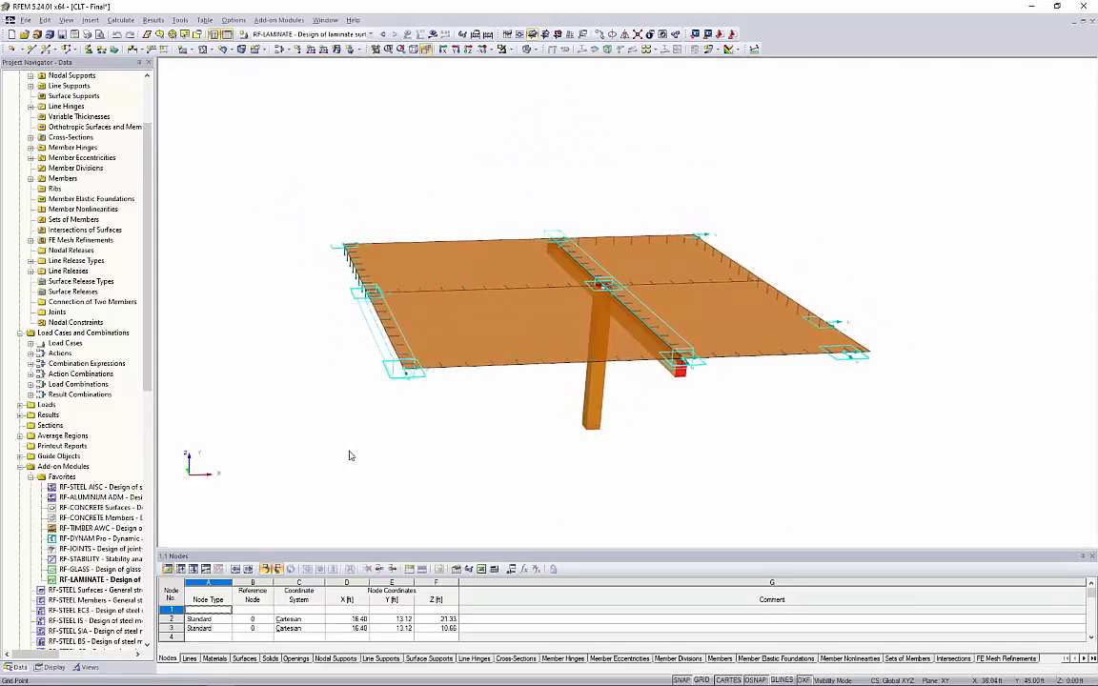
{"action": "left_click", "coordinate": [529, 50]}
Examine in wireframe how the column, the beam and the roof panel lines meet and are offset at the column head
{"action": "middle_click_drag", "start_coordinate": [572, 320], "coordinate": [522, 368], "text": "ctrl"}
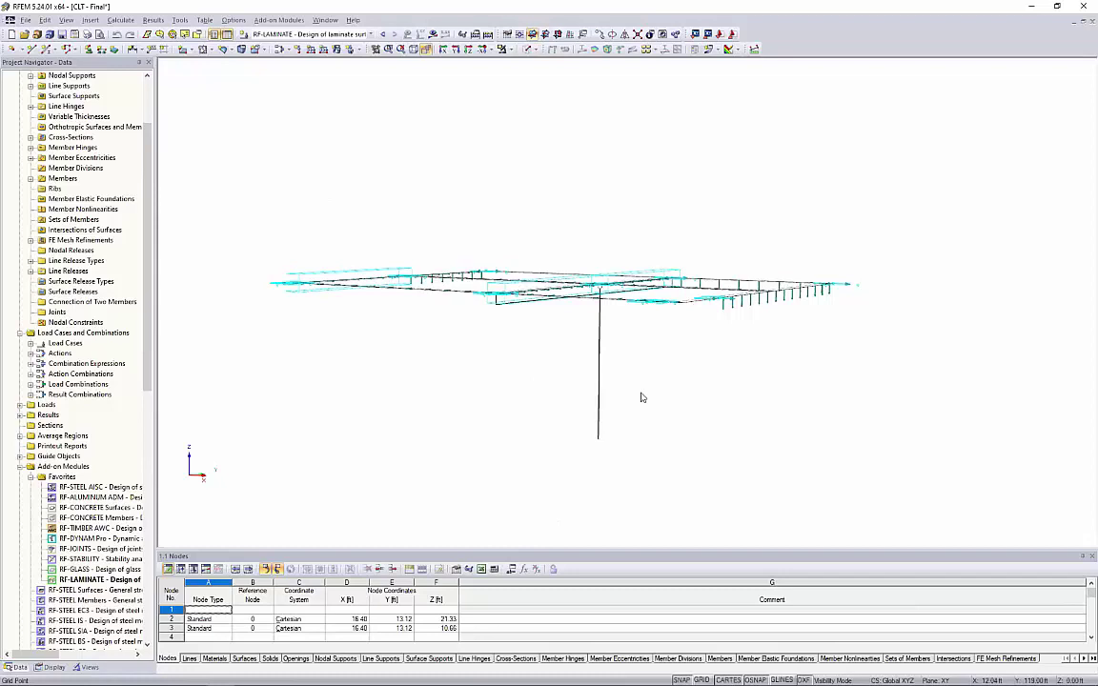
{"action": "scroll", "coordinate": [623, 379], "scroll_direction": "up", "scroll_amount": 1}
{"action": "scroll", "coordinate": [620, 381], "scroll_direction": "up", "scroll_amount": 1}
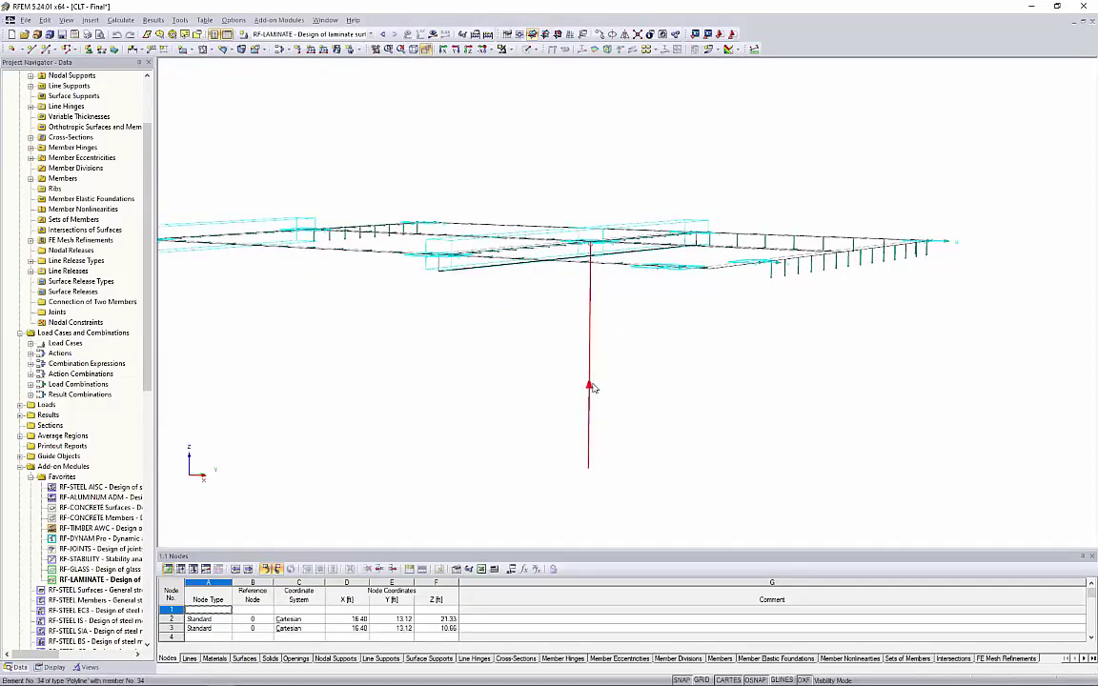
{"action": "middle_click_drag", "start_coordinate": [460, 351], "coordinate": [450, 424], "text": "ctrl"}
{"action": "scroll", "coordinate": [611, 269], "scroll_direction": "up", "scroll_amount": 3}
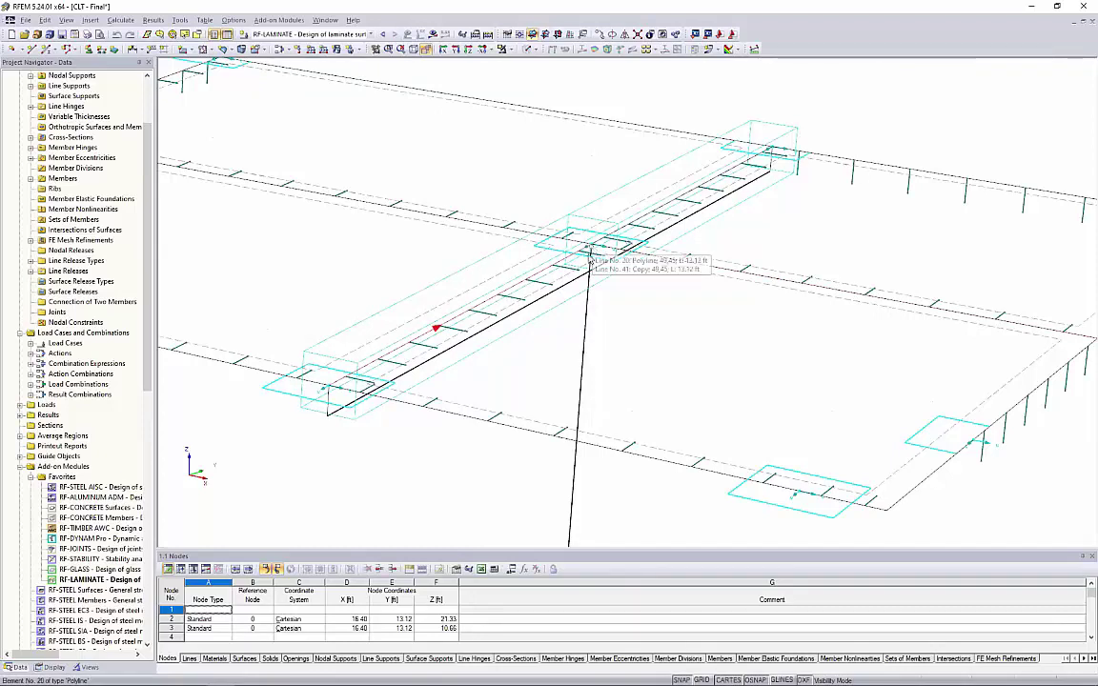
{"action": "scroll", "coordinate": [667, 440], "scroll_direction": "down", "scroll_amount": 5}
{"action": "middle_click_drag", "start_coordinate": [667, 441], "coordinate": [448, 390], "text": "ctrl"}
{"action": "middle_click_drag", "start_coordinate": [244, 359], "coordinate": [316, 425], "text": "ctrl"}
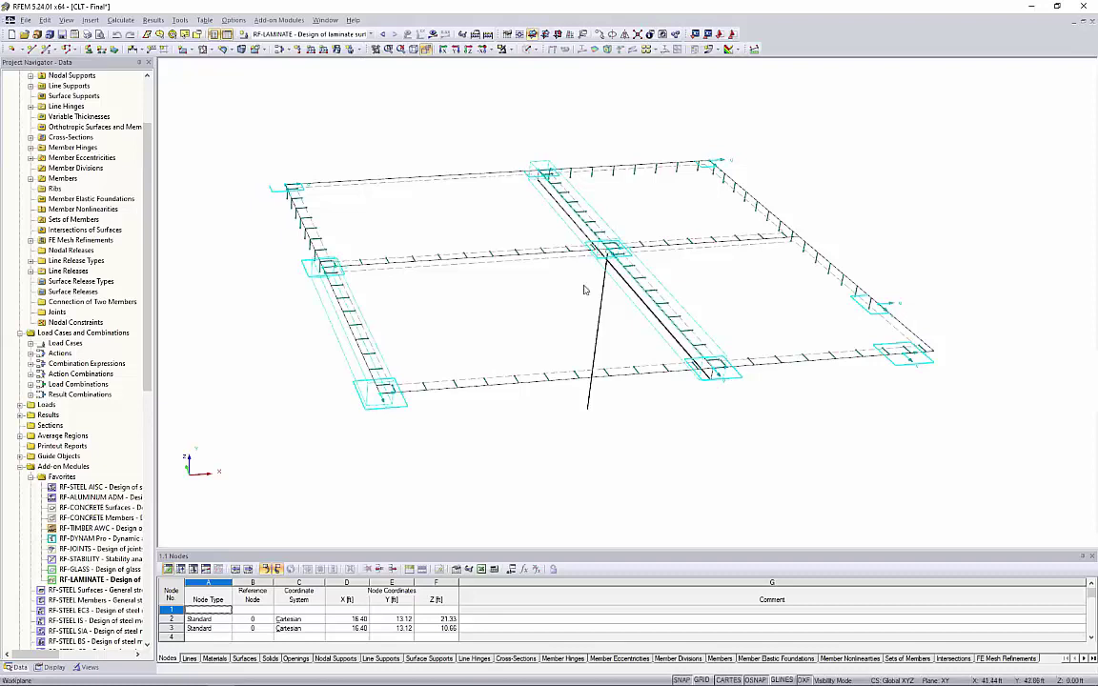
Examine the average region settings above the column head, cancel without changes, and highlight the average region at the front panel corner
{"action": "double_click", "coordinate": [628, 264]}
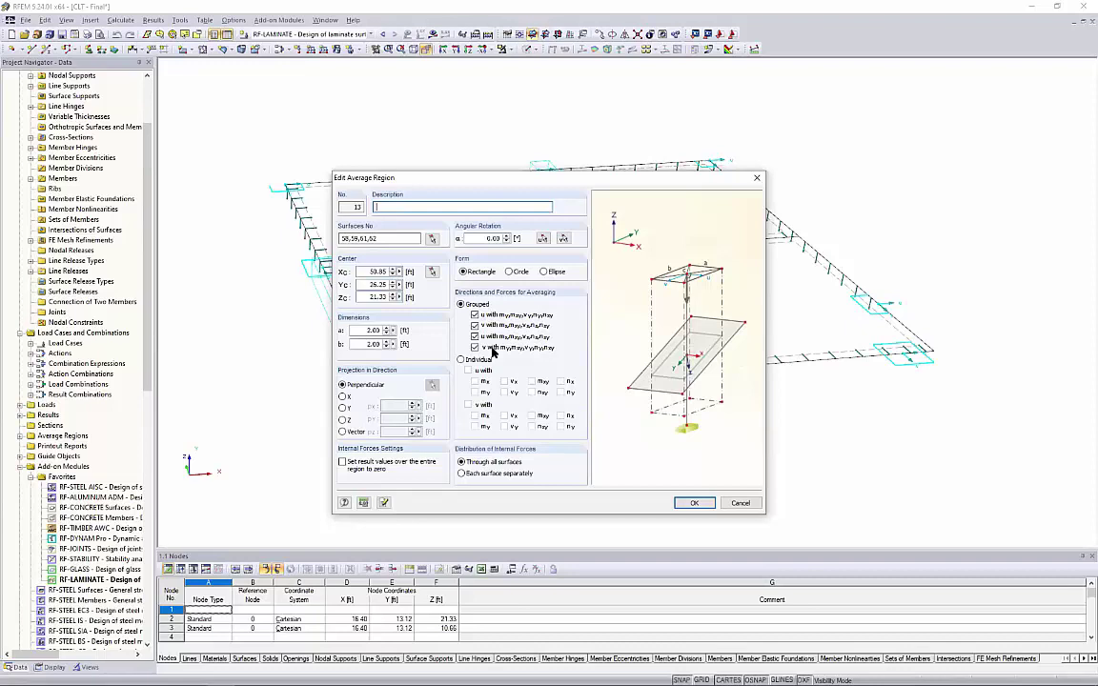
{"action": "left_click", "coordinate": [728, 505]}
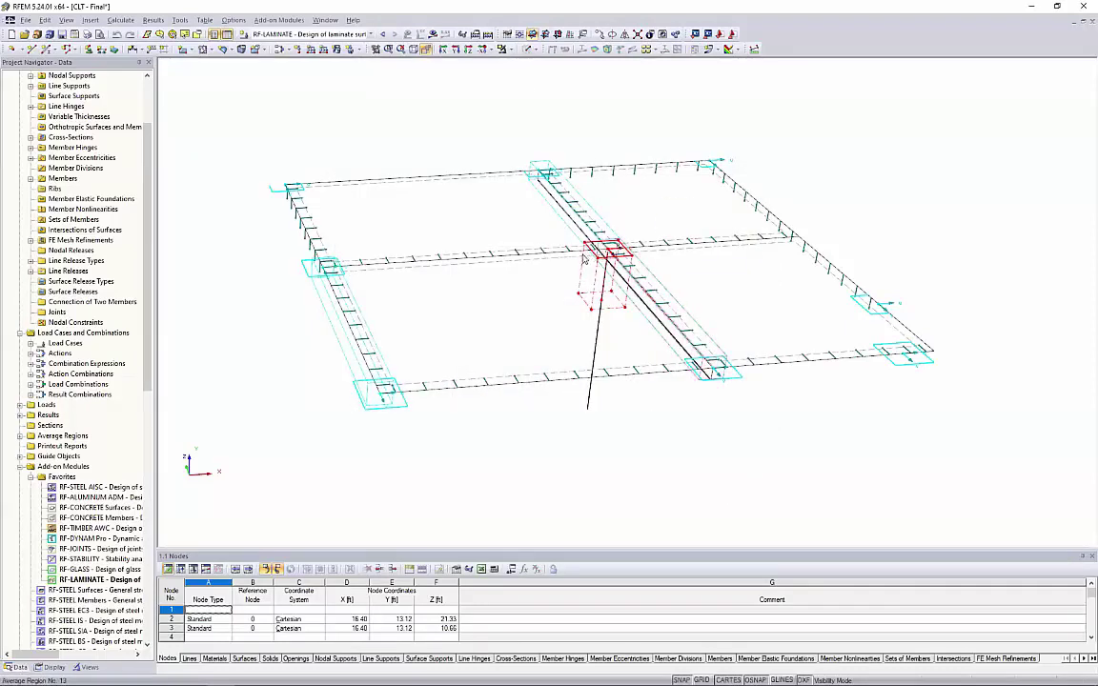
{"action": "left_click", "coordinate": [380, 392]}
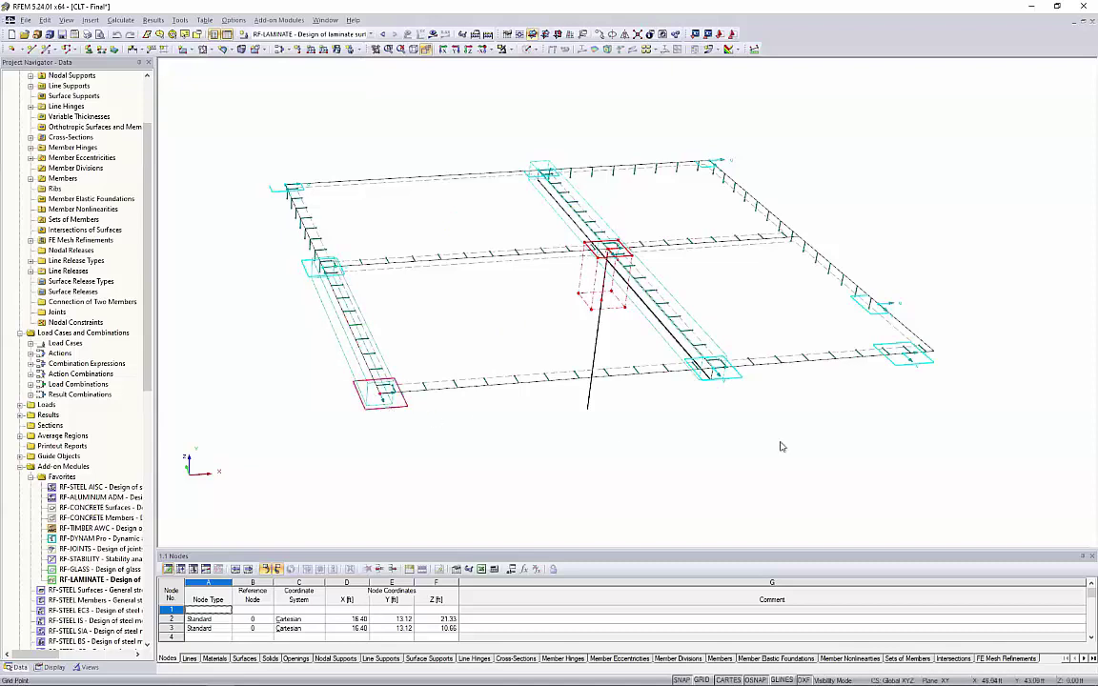
Cancel the visibility mode and restore the transparent solid display of the full building
{"action": "left_click", "coordinate": [508, 51]}
{"action": "left_click", "coordinate": [512, 50]}
{"action": "left_click", "coordinate": [515, 133]}
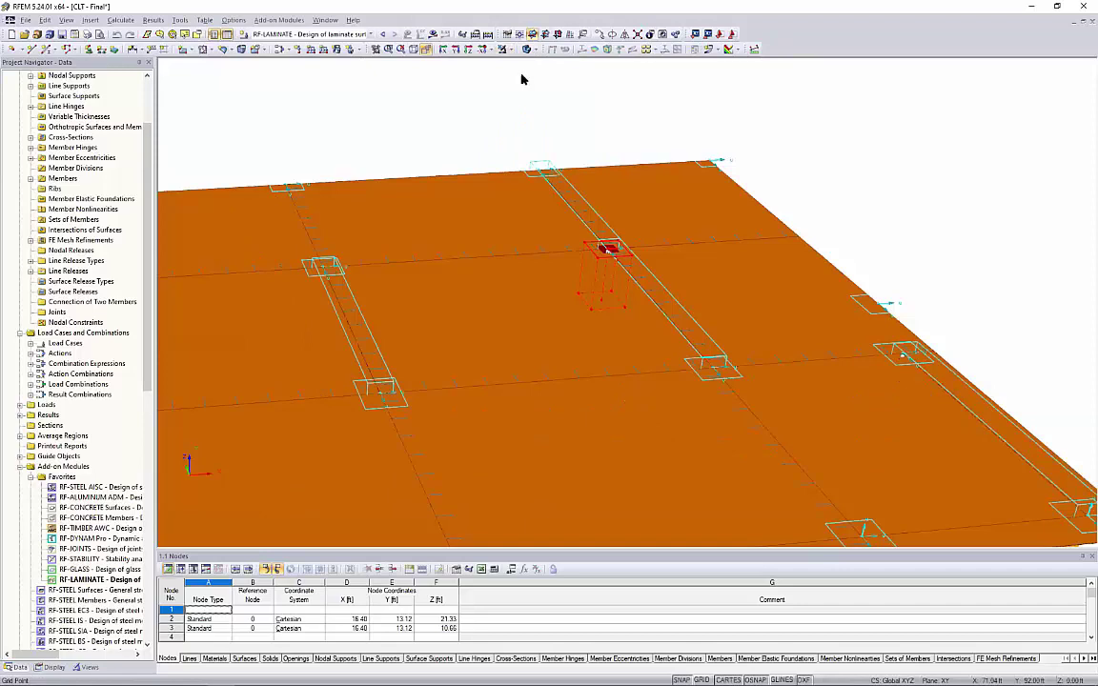
{"action": "left_click", "coordinate": [526, 51]}
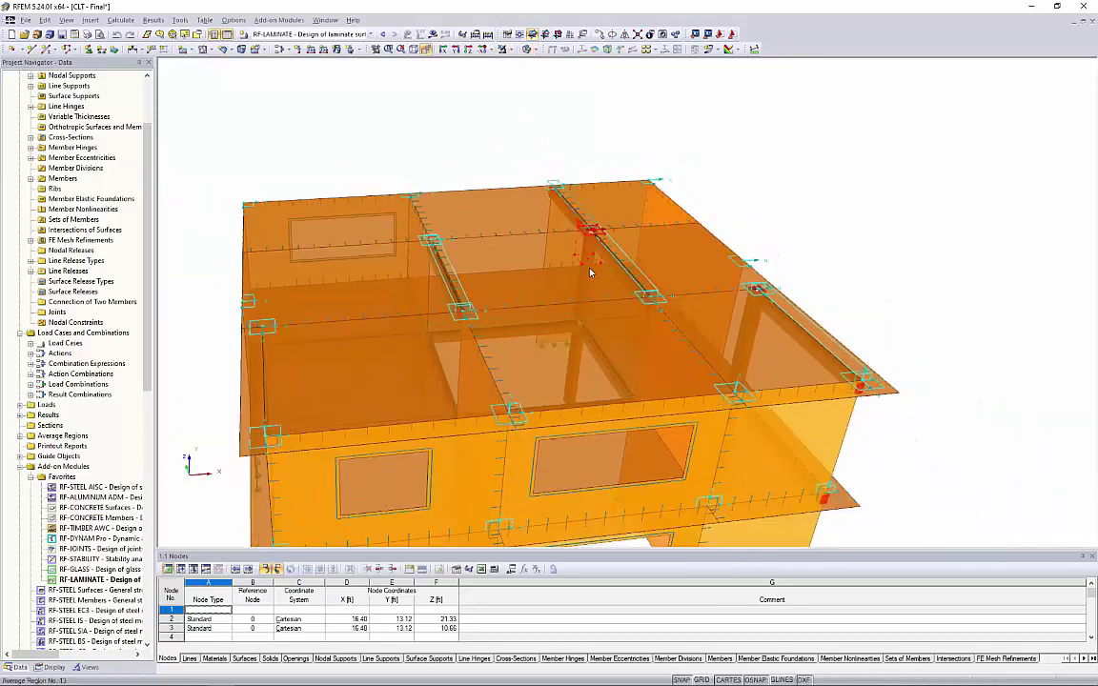
Open RF-LAMINATE's maximum stress ratio by surface results over the model and show surface 50's middle-layer shear stress τy'z' at point 3263
{"action": "middle_click_drag", "start_coordinate": [623, 281], "coordinate": [725, 362], "text": "ctrl"}
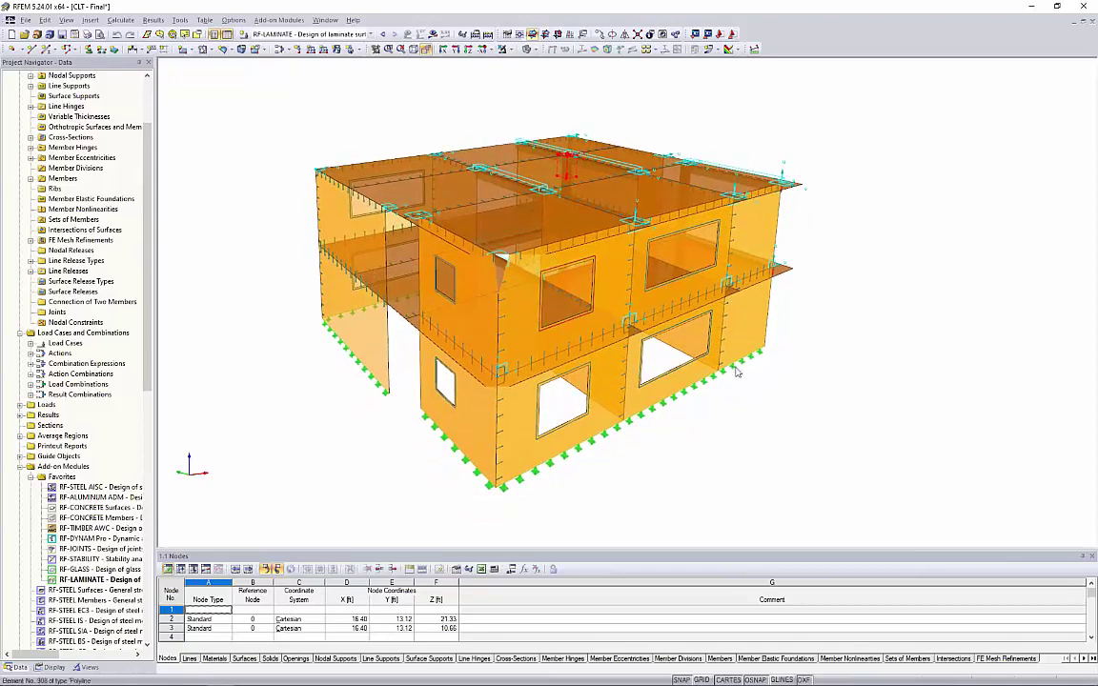
{"action": "middle_click_drag", "start_coordinate": [508, 373], "coordinate": [392, 411], "text": "ctrl"}
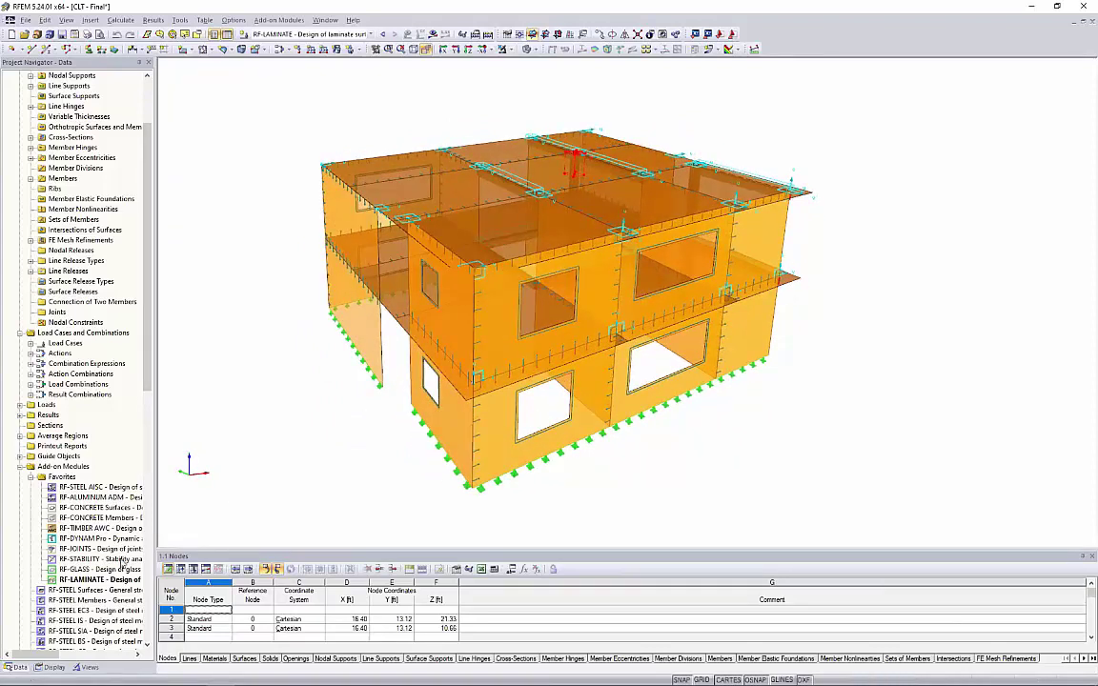
{"action": "double_click", "coordinate": [105, 584]}
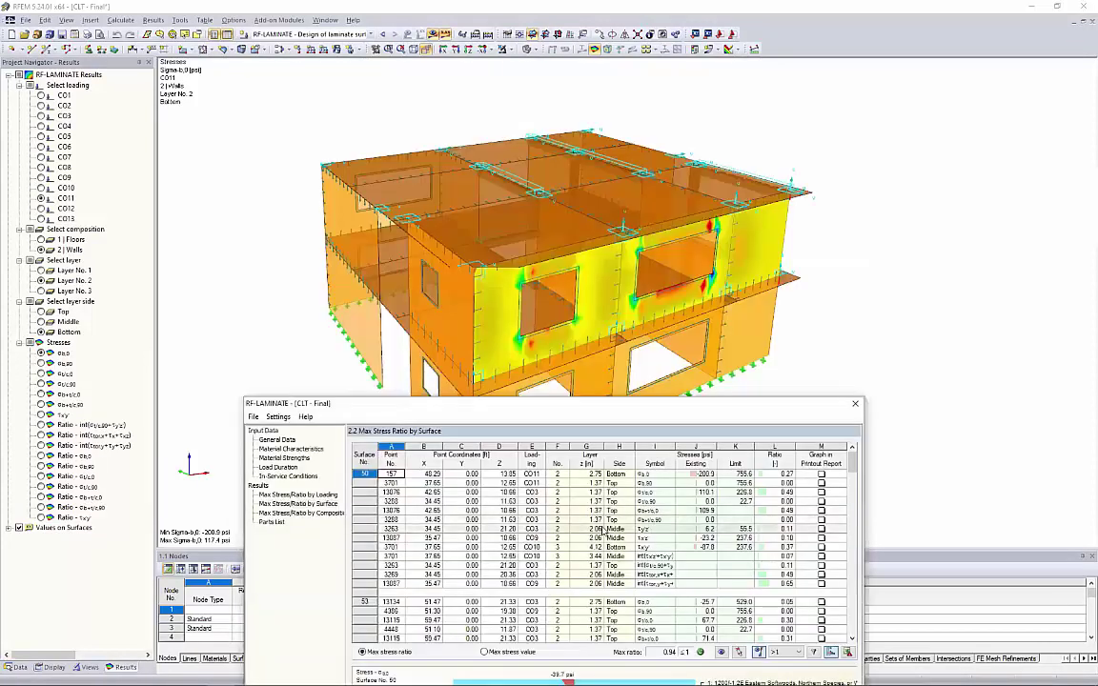
{"action": "left_click", "coordinate": [588, 530]}
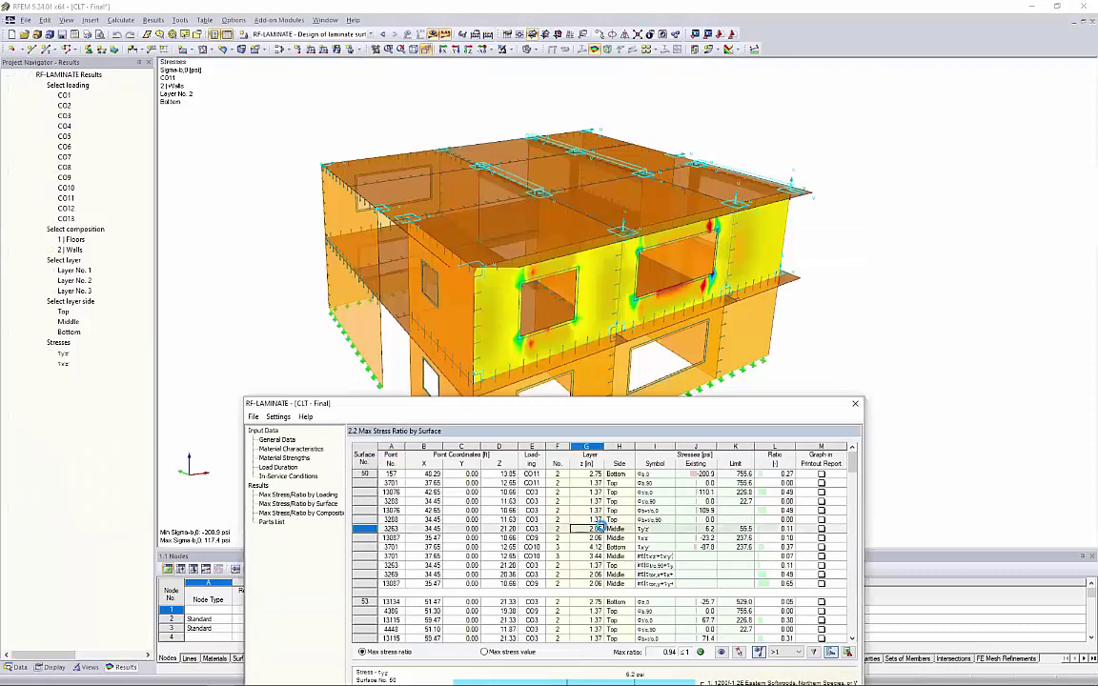
Show surface 53's τxy, σt/c,90, σb,0 and σb,90 stresses on the model in turn, and bring the whole results window into view
{"action": "scroll", "coordinate": [602, 528], "scroll_direction": "down", "scroll_amount": 2}
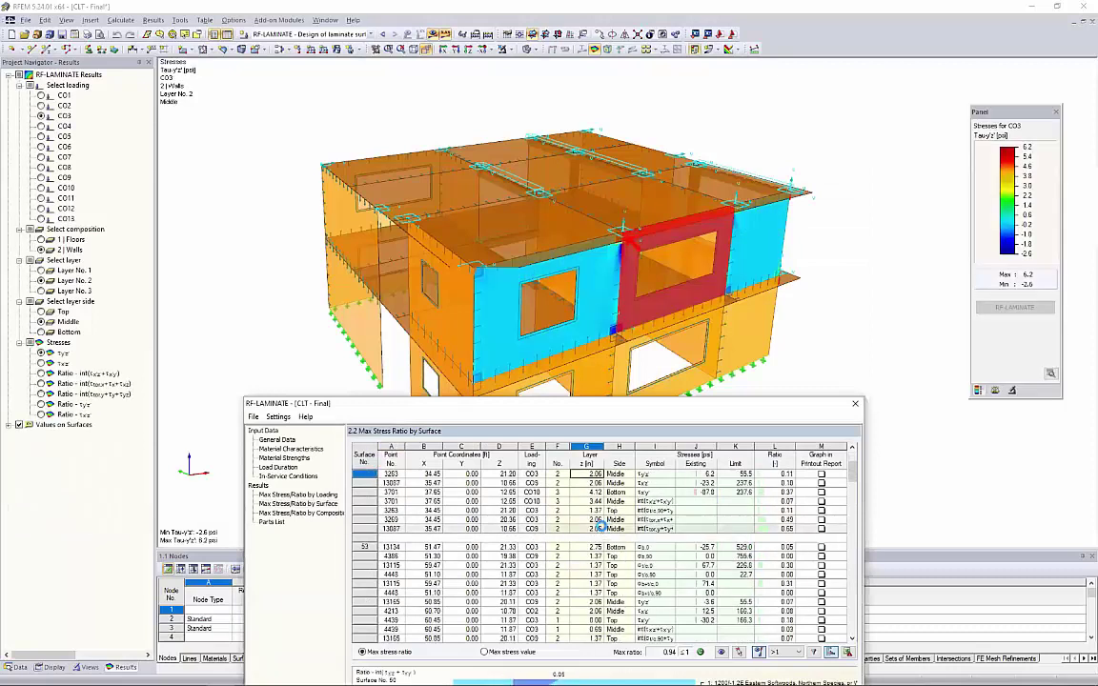
{"action": "scroll", "coordinate": [611, 566], "scroll_direction": "down", "scroll_amount": 2}
{"action": "left_click", "coordinate": [610, 566]}
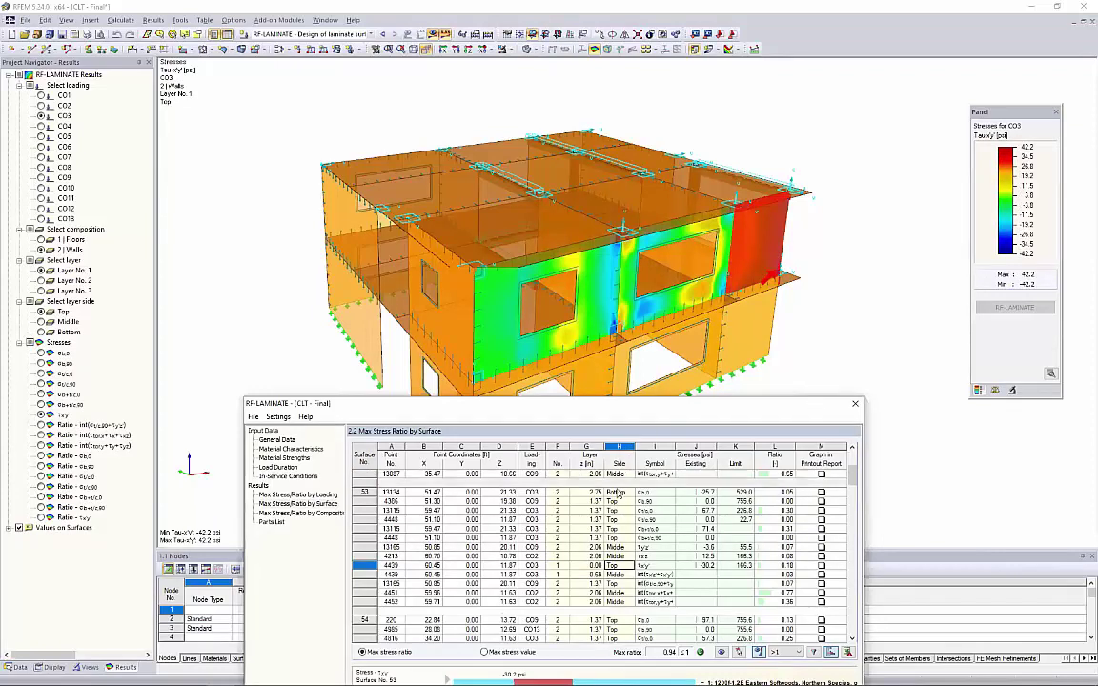
{"action": "left_click", "coordinate": [596, 520]}
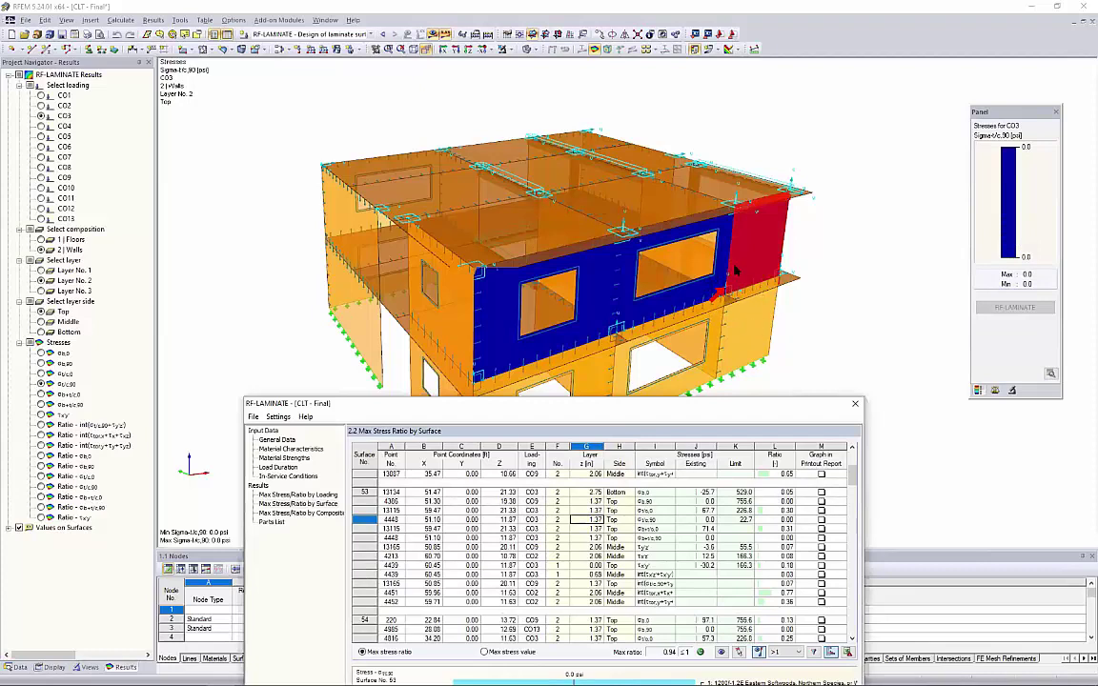
{"action": "left_click", "coordinate": [602, 494]}
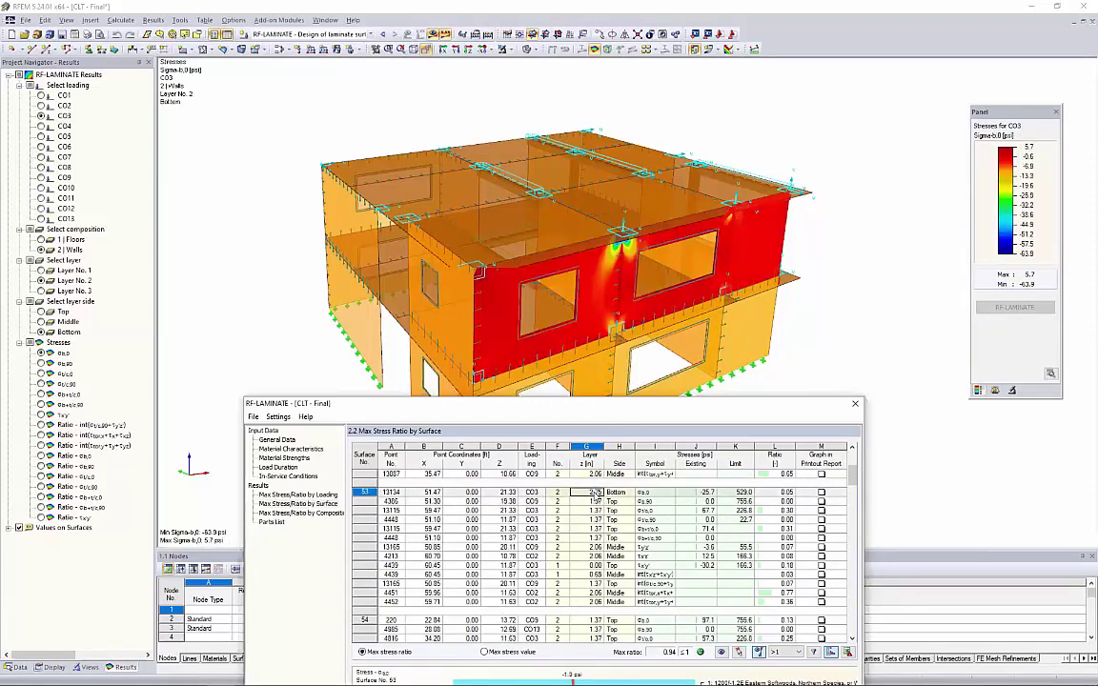
{"action": "left_click", "coordinate": [596, 503]}
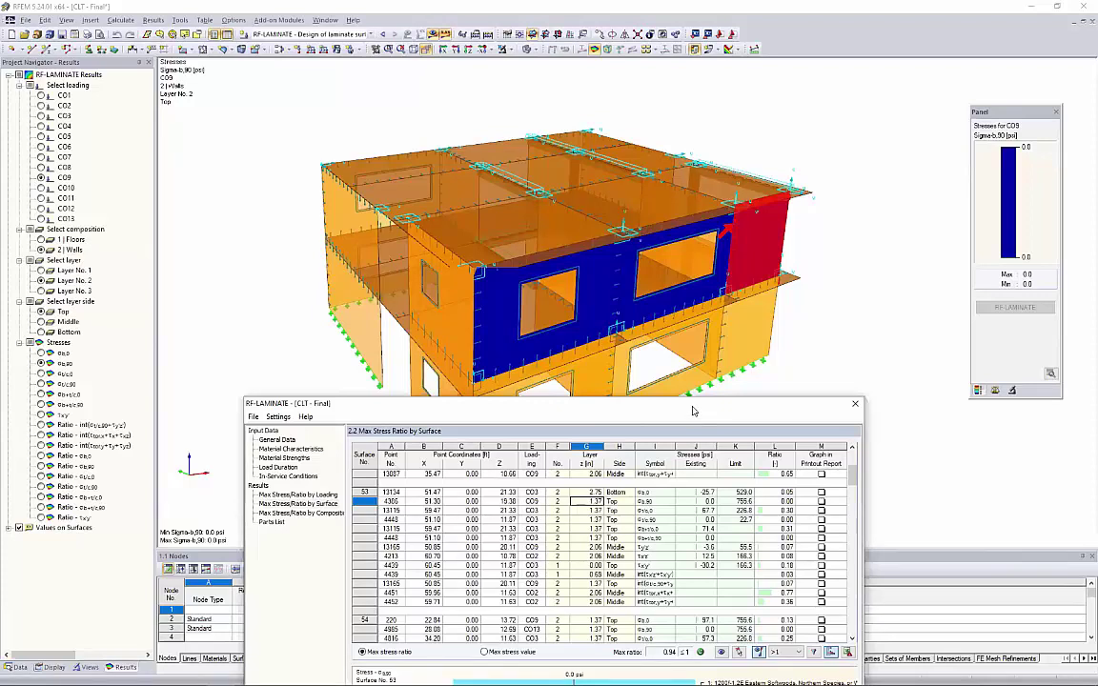
{"action": "left_click_drag", "start_coordinate": [693, 411], "coordinate": [712, 111]}
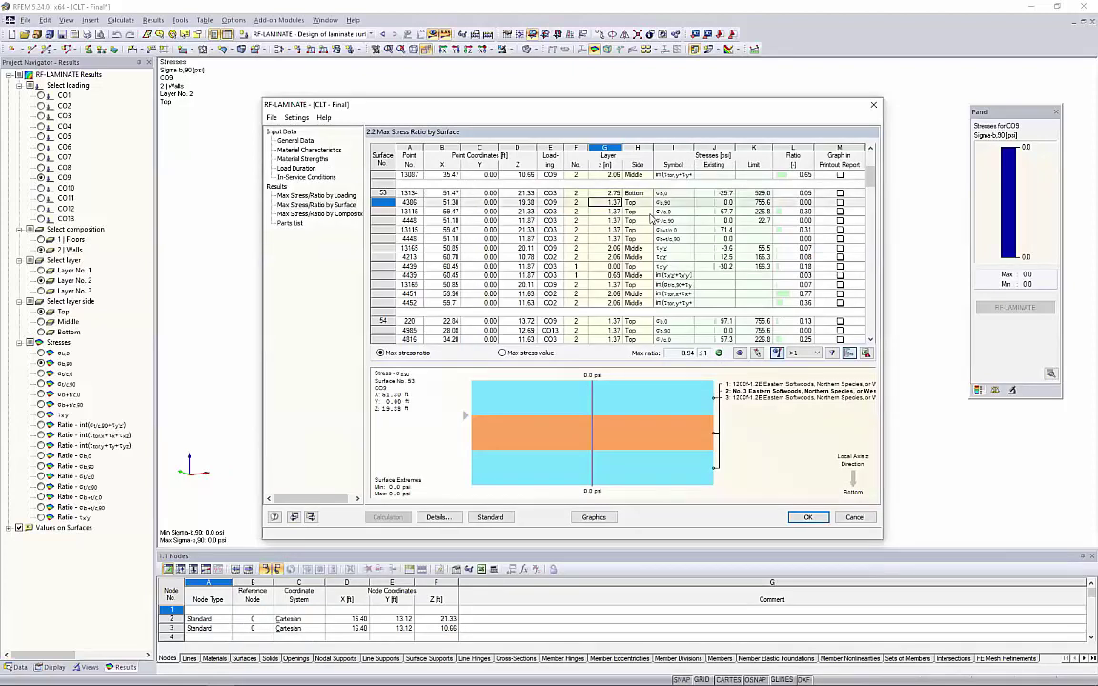
Show surface 50's σb,0 and σt/c,0 stresses, then review the existing stress, limit and ratio columns and show the σt/c,0 ratio
{"action": "scroll", "coordinate": [648, 210], "scroll_direction": "up", "scroll_amount": 4}
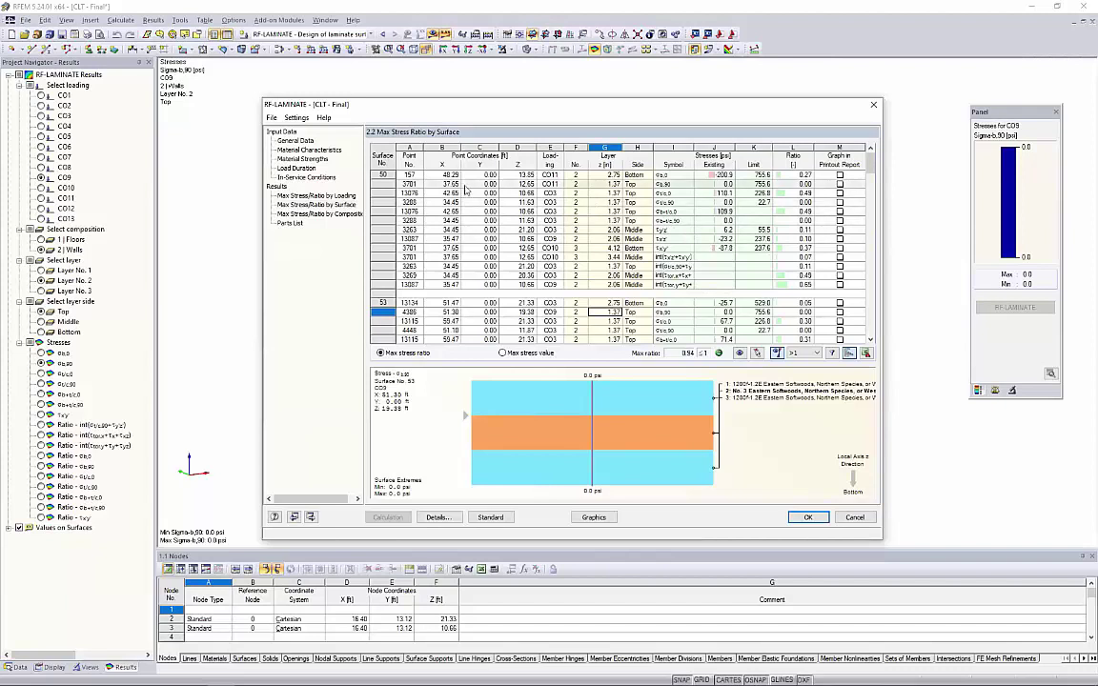
{"action": "left_click", "coordinate": [667, 176]}
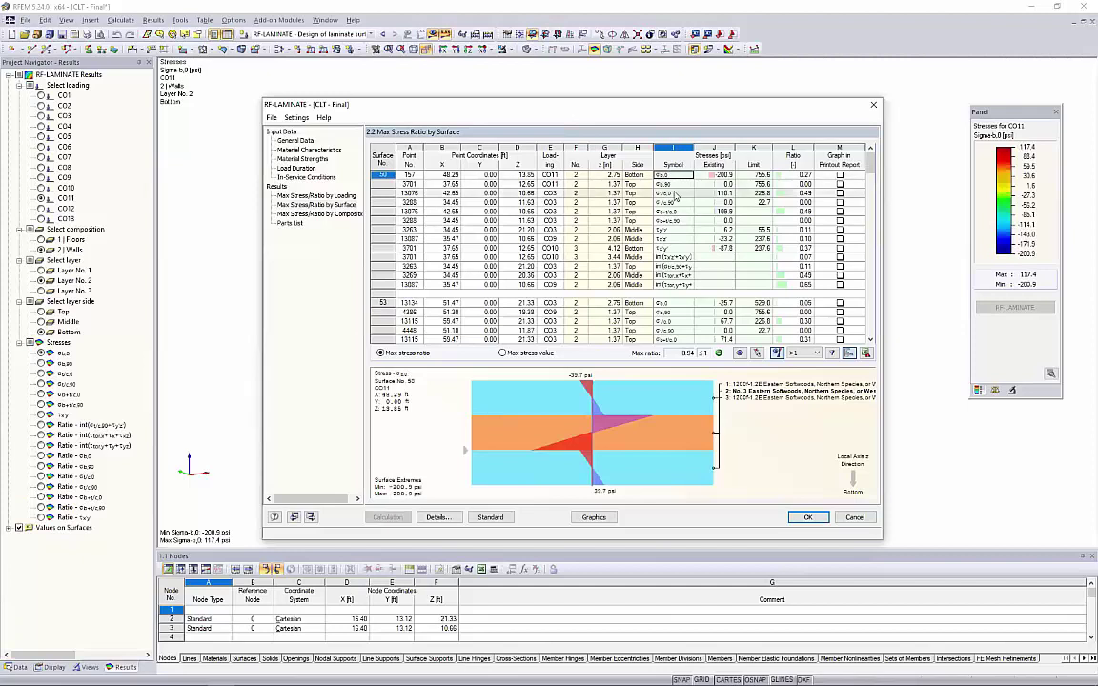
{"action": "left_click", "coordinate": [675, 194]}
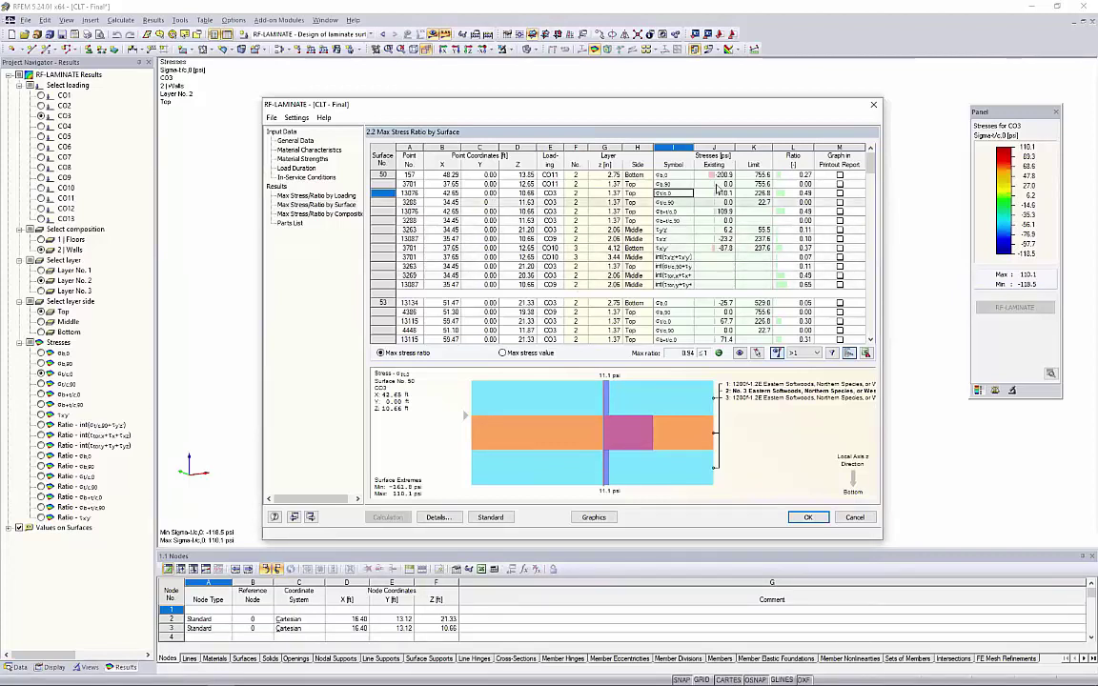
{"action": "left_click", "coordinate": [720, 149]}
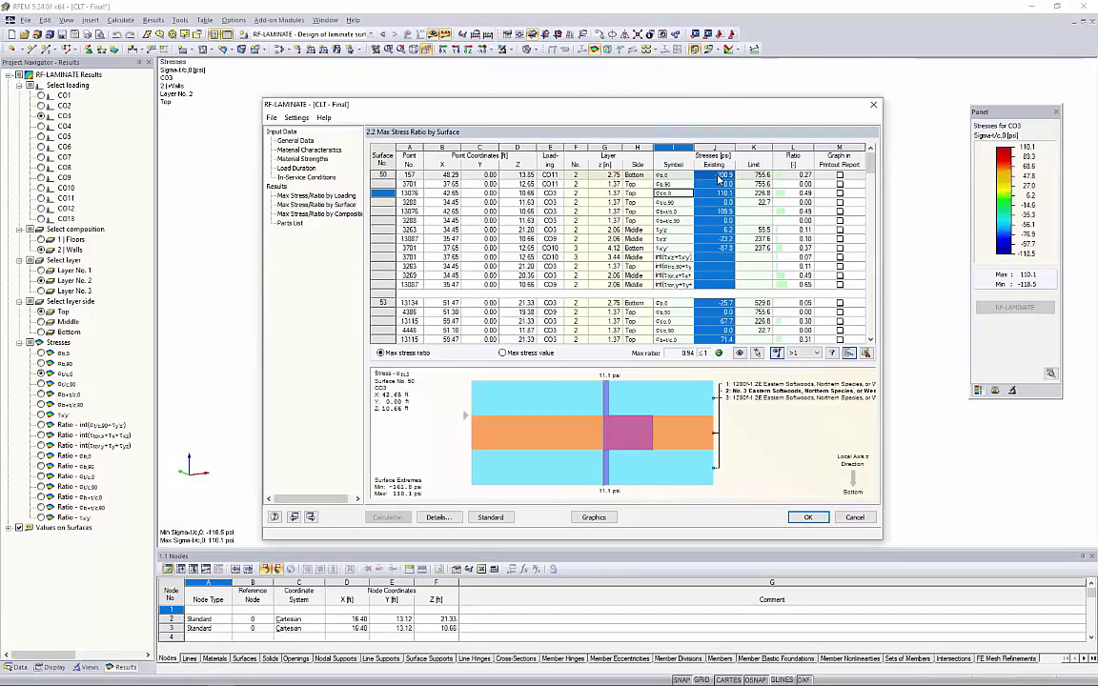
{"action": "left_click", "coordinate": [715, 193]}
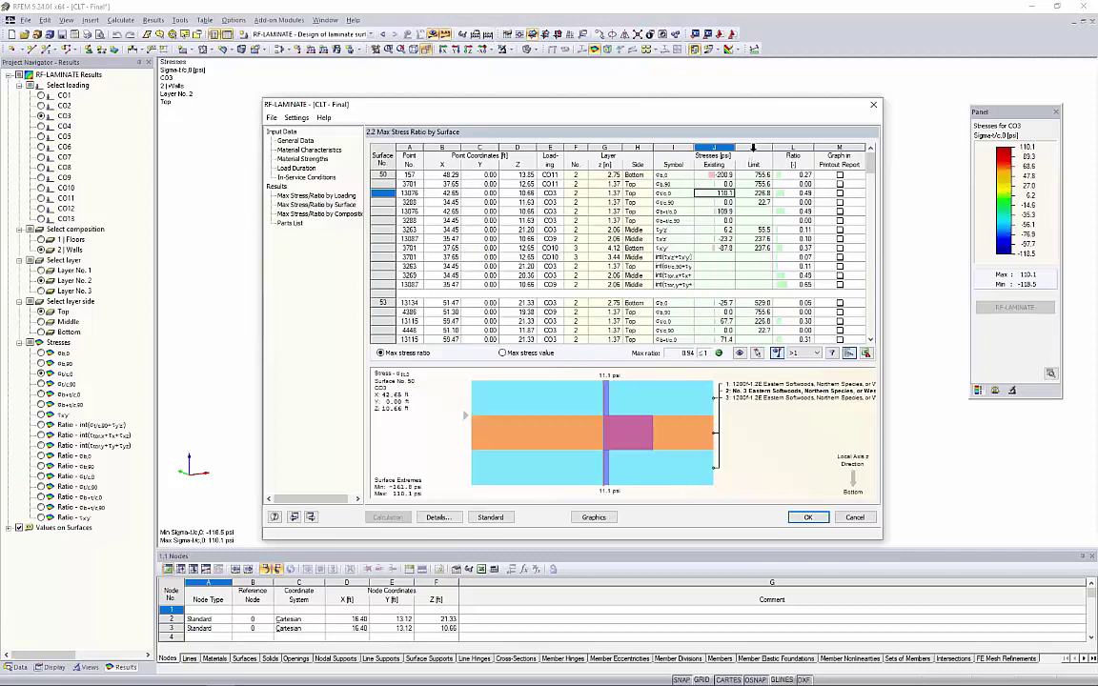
{"action": "left_click", "coordinate": [753, 149]}
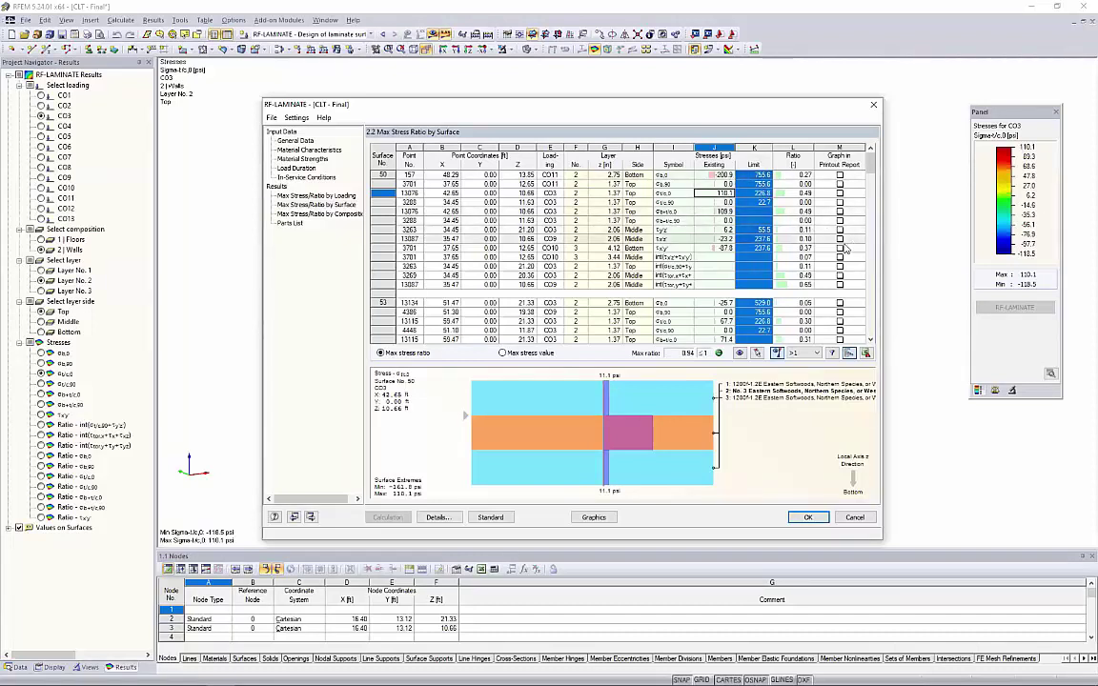
{"action": "left_click", "coordinate": [796, 146]}
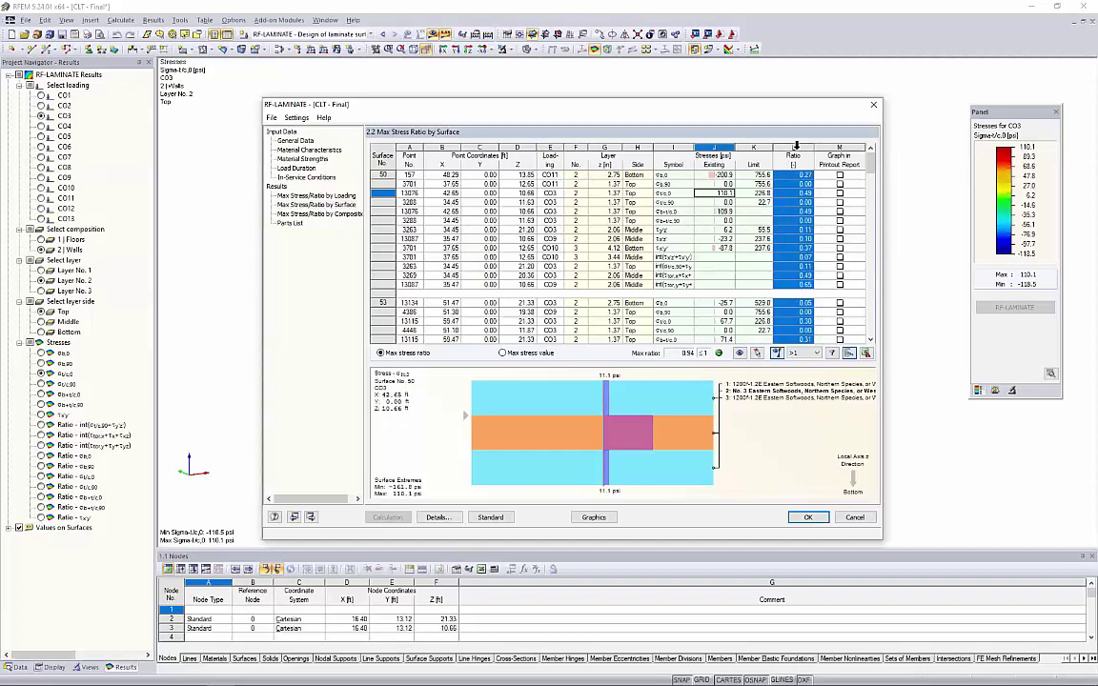
{"action": "left_click", "coordinate": [799, 196]}
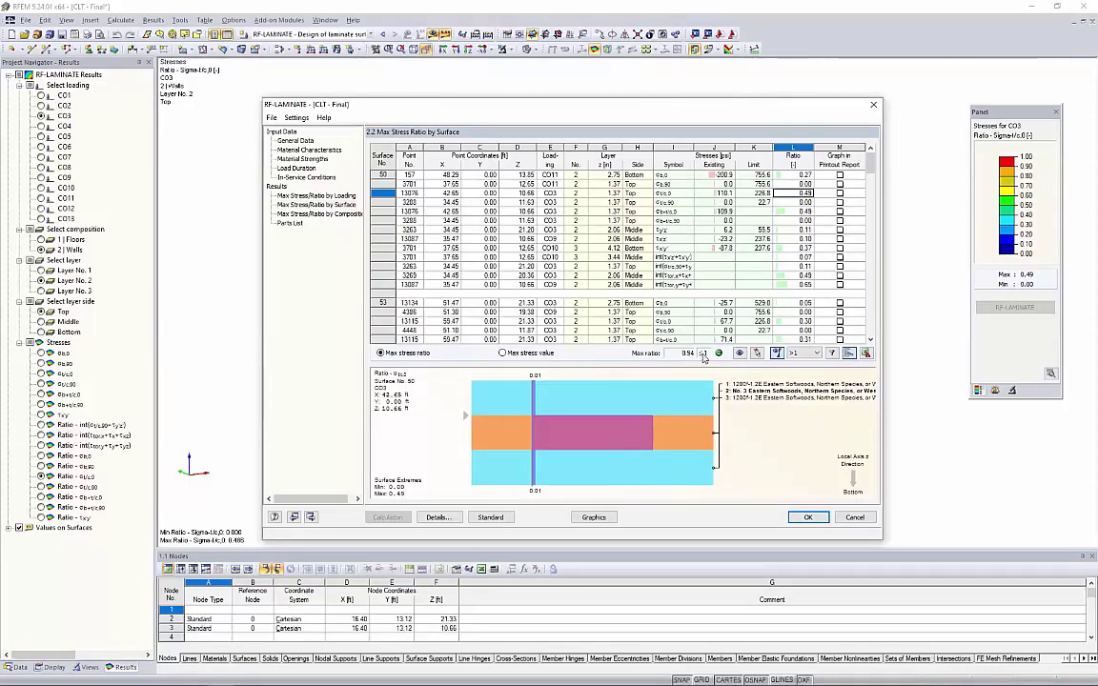
Compare the layer stress diagrams for surface 50's σb+t/c,0 and σt/c,0 with those for surface 53's σt/c,0, σb,90 and σb,0
{"action": "left_click", "coordinate": [677, 212]}
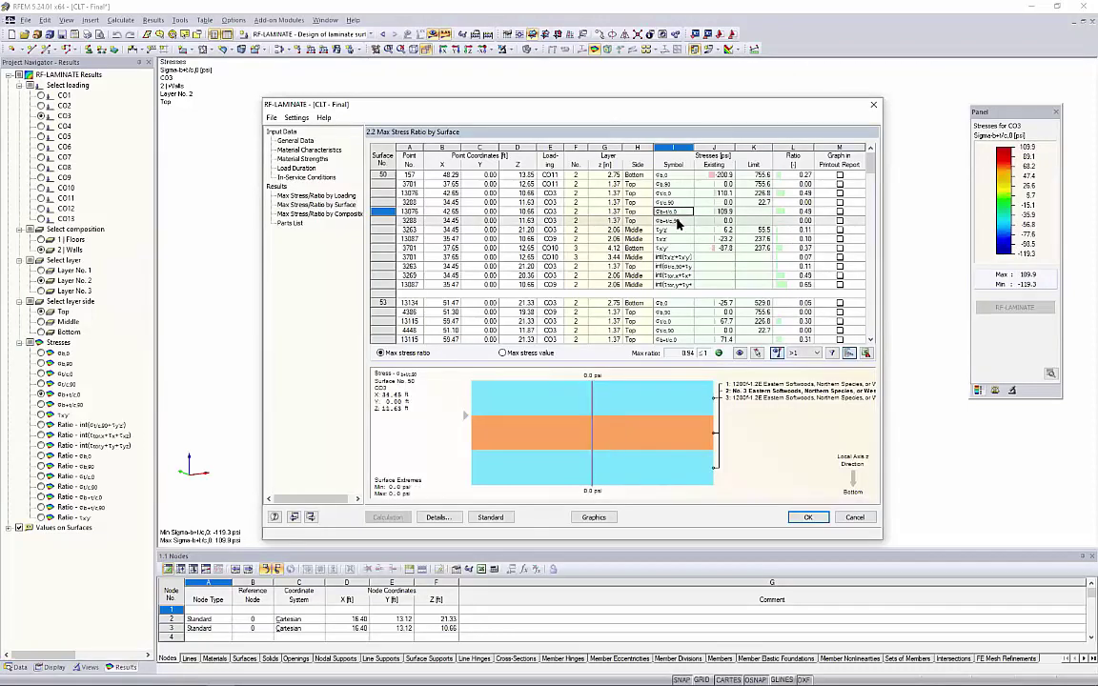
{"action": "key", "text": "Up"}
{"action": "key", "text": "Up"}
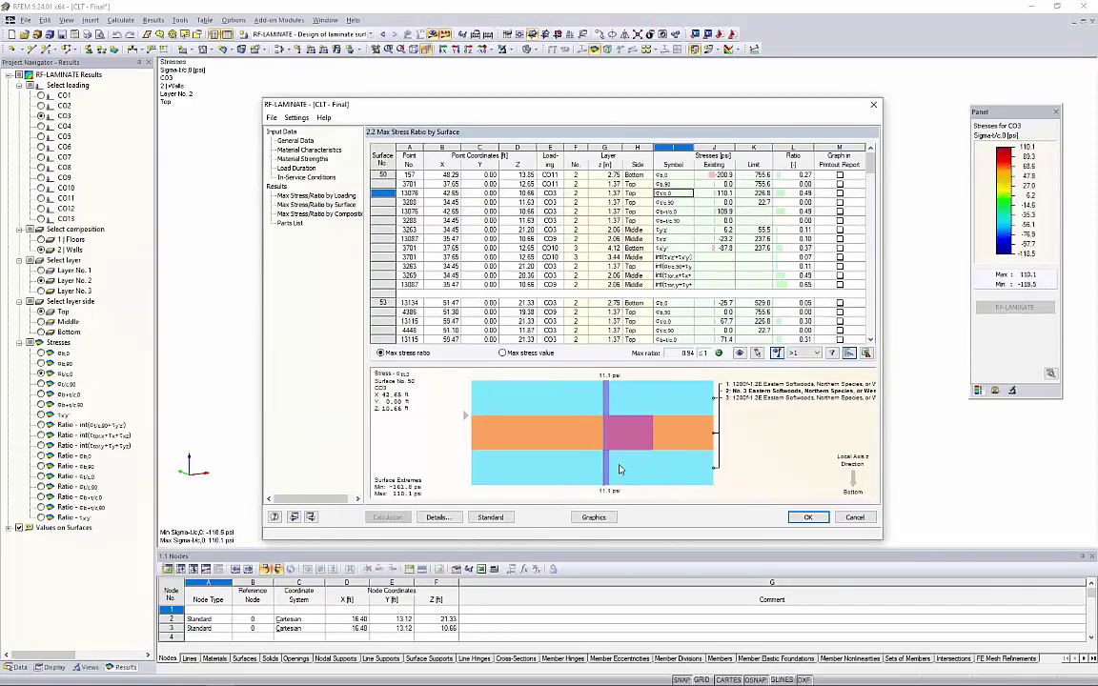
{"action": "left_click", "coordinate": [675, 320]}
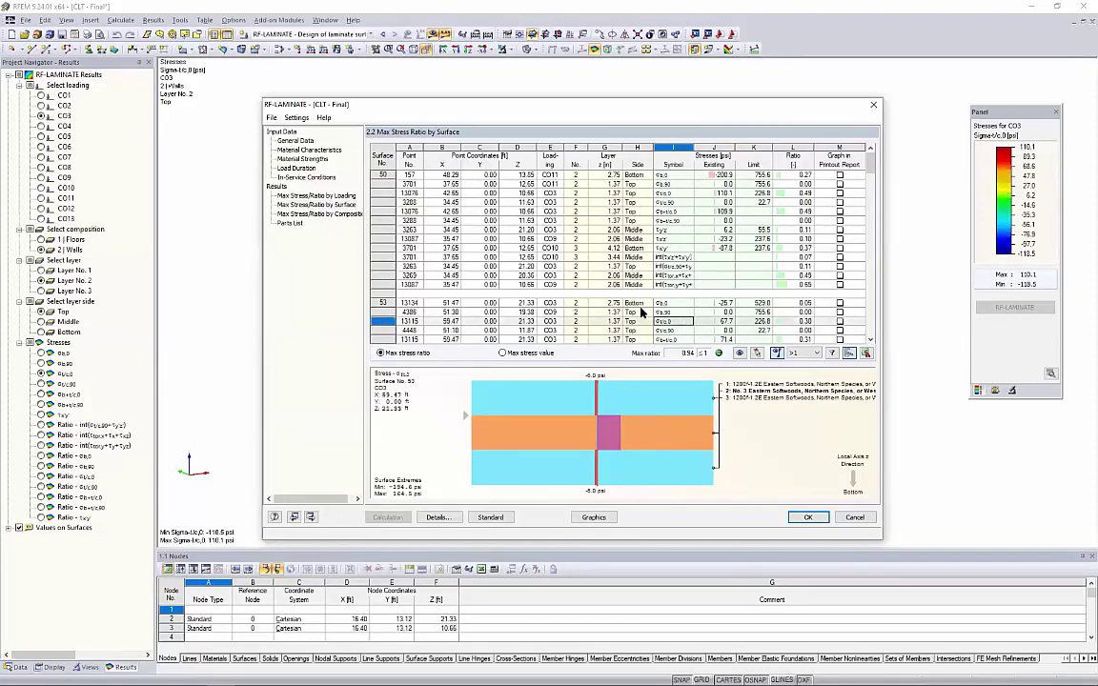
{"action": "left_click", "coordinate": [671, 311]}
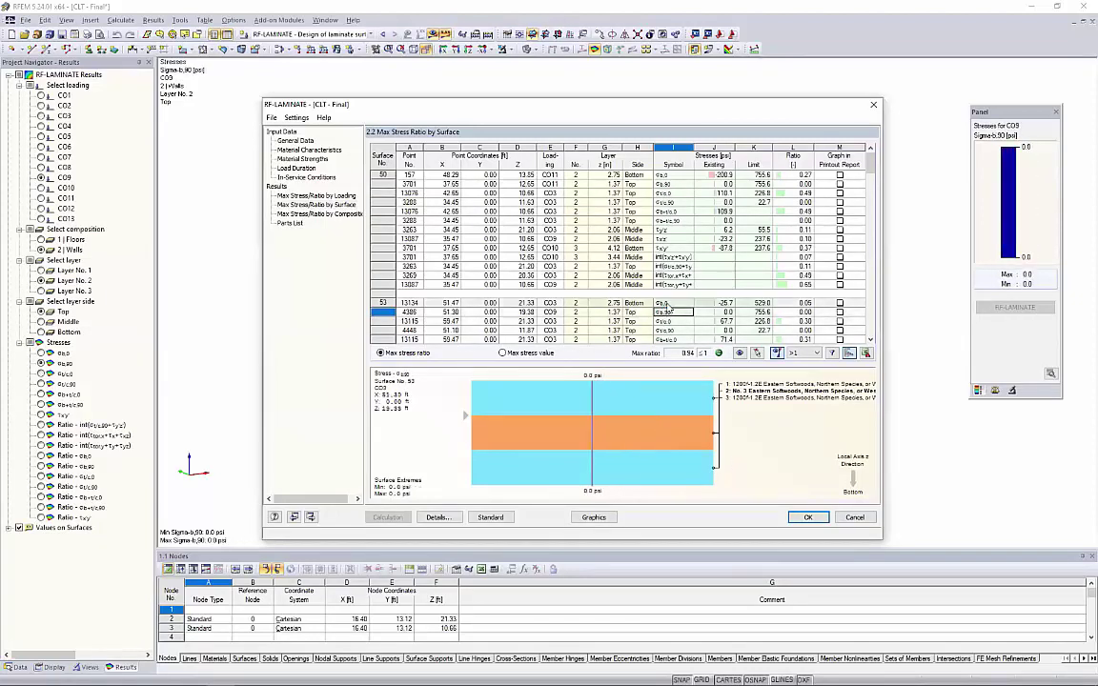
{"action": "left_click", "coordinate": [668, 303]}
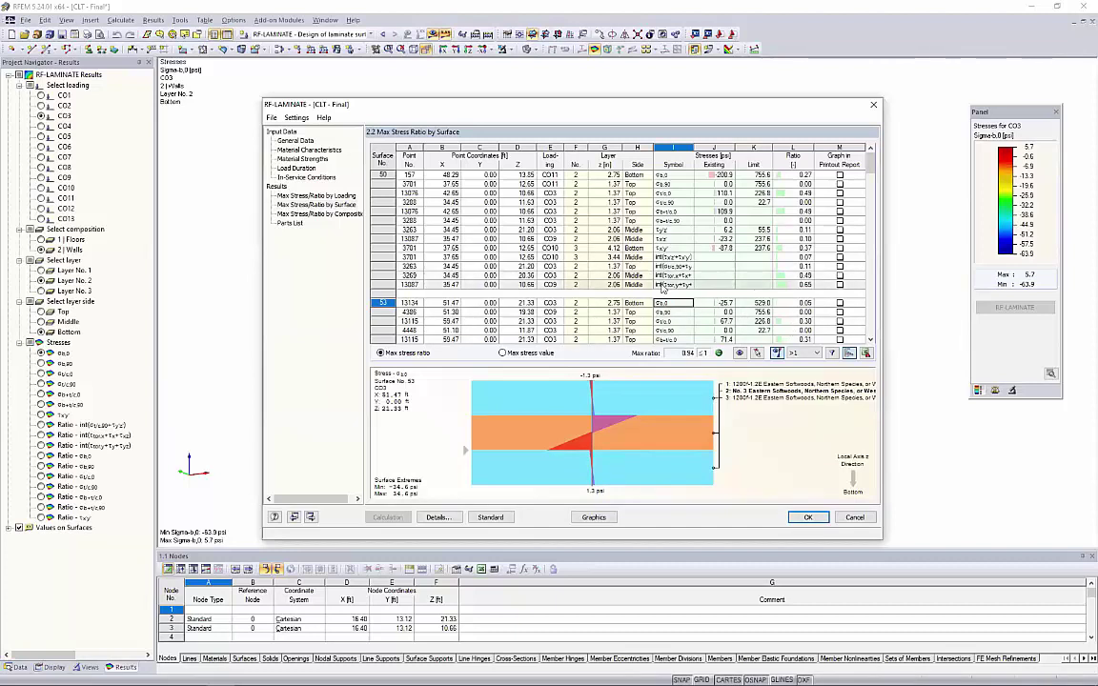
Show the RF-LAMINATE σb,0 stresses of the walls graphically on the building for load combinations CO5 and CO7
{"action": "left_click", "coordinate": [593, 518]}
{"action": "middle_click_drag", "start_coordinate": [694, 461], "coordinate": [677, 426], "text": "ctrl"}
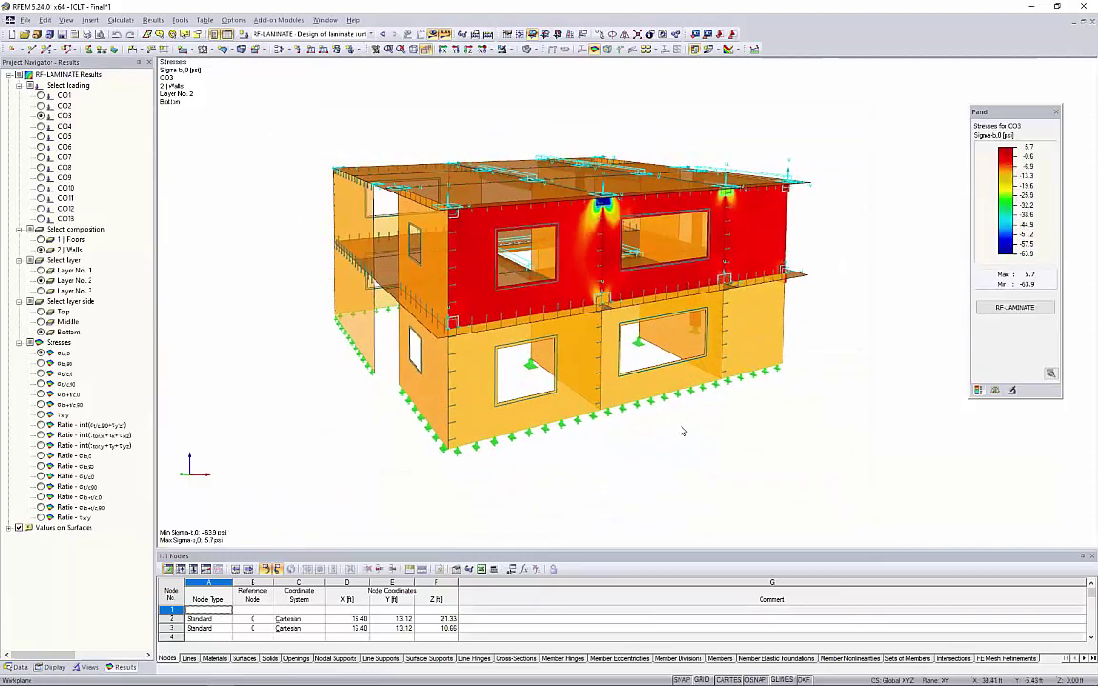
{"action": "left_click", "coordinate": [370, 35]}
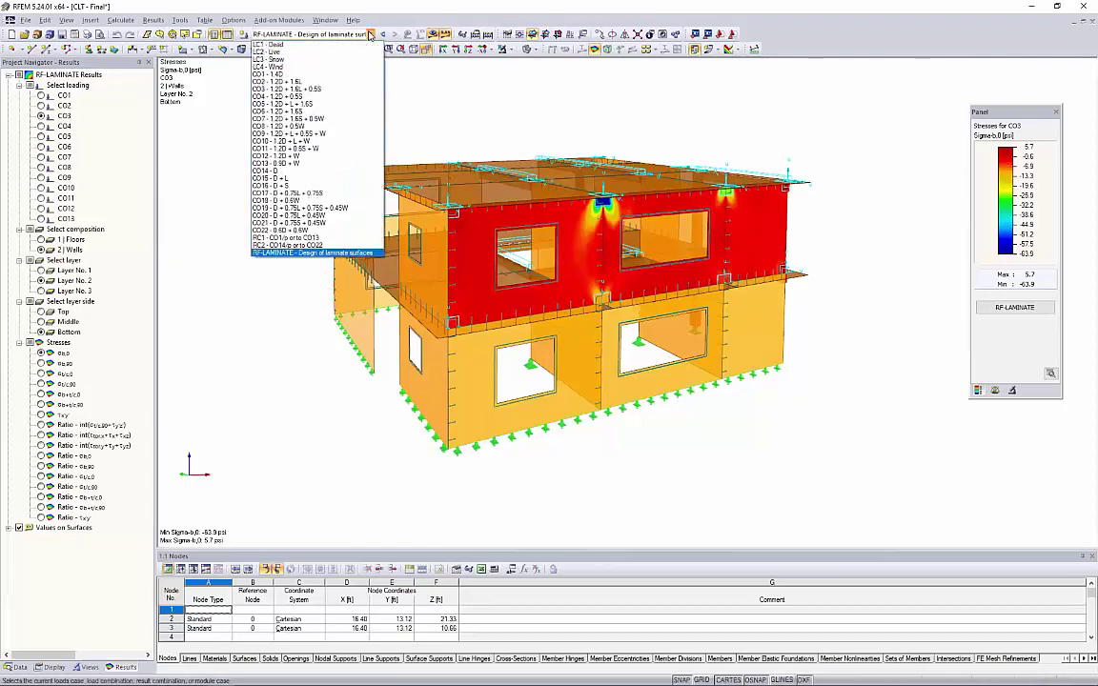
{"action": "left_click", "coordinate": [272, 253]}
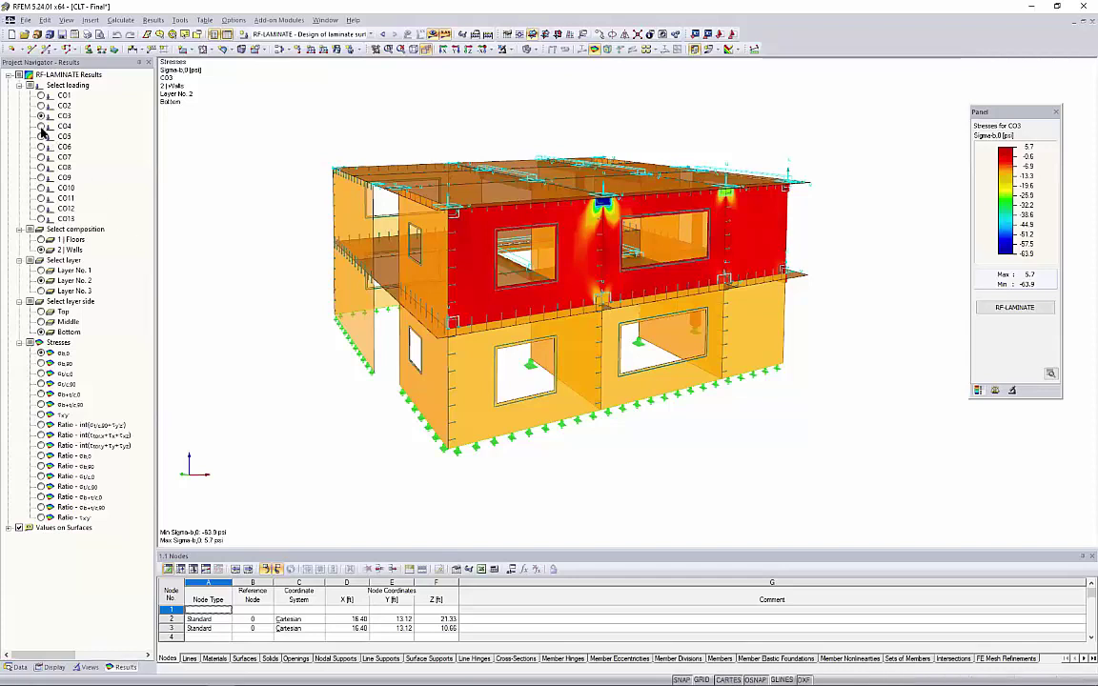
{"action": "left_click", "coordinate": [41, 136]}
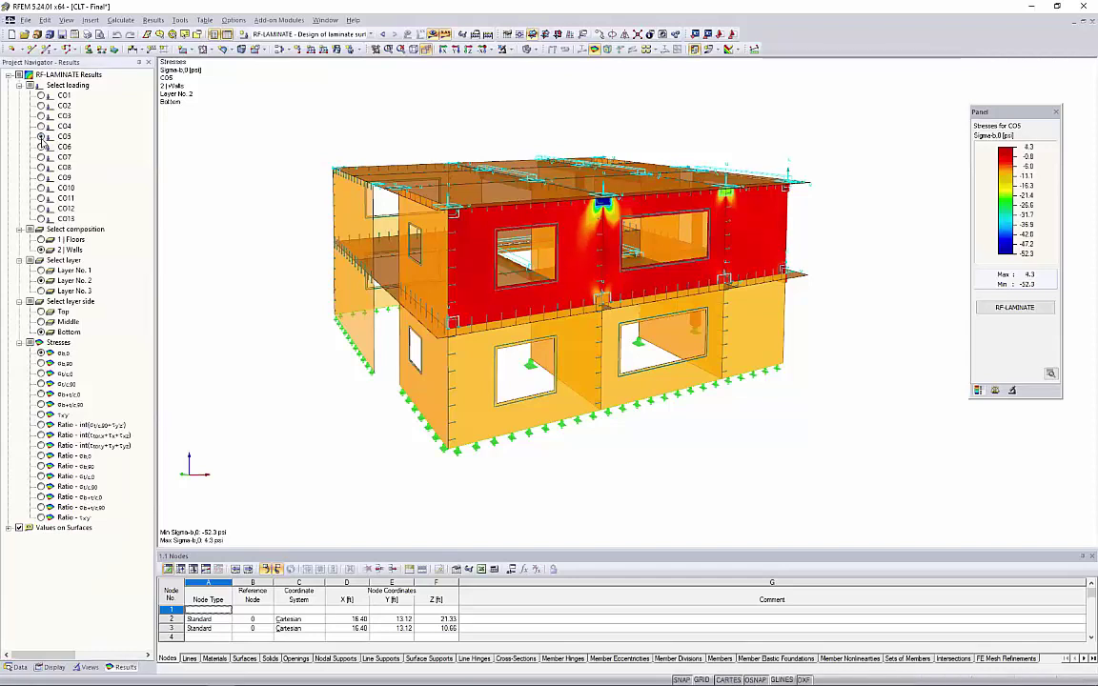
{"action": "left_click", "coordinate": [41, 156]}
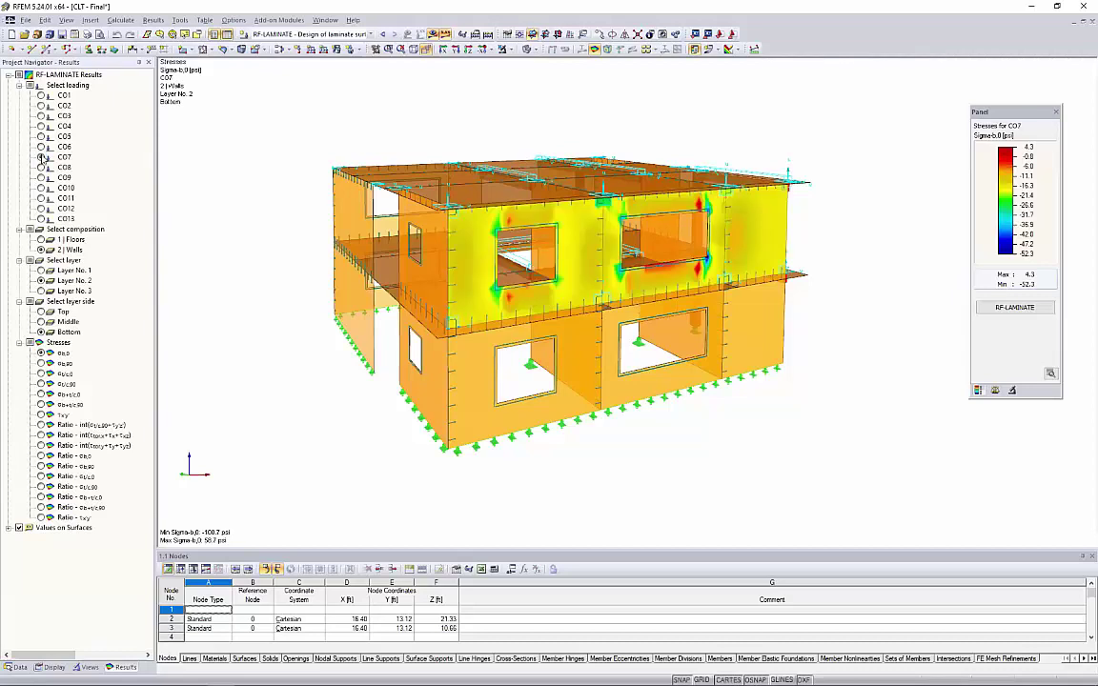
{"action": "mouse_move", "coordinate": [211, 270]}
{"action": "middle_mouse_down", "text": "ctrl"}
{"action": "mouse_move", "coordinate": [208, 304]}
{"action": "mouse_move", "coordinate": [190, 275]}
{"action": "middle_mouse_up", "text": "ctrl"}
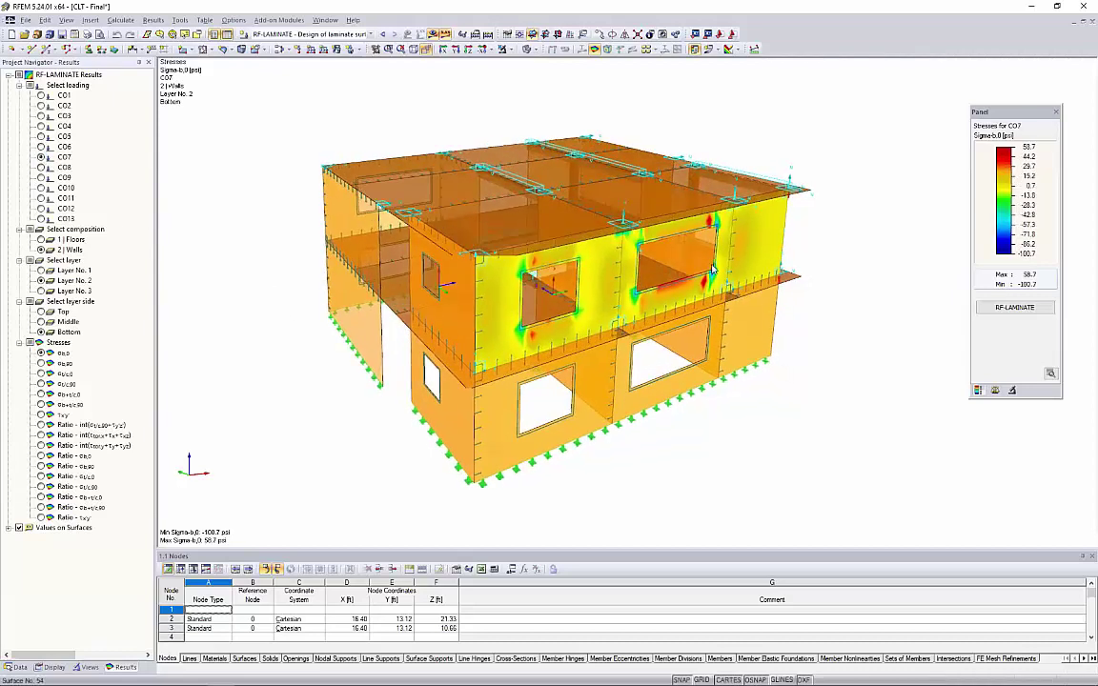
Show the Floors composition's σb,0, σt/c,0, σt/c,90 and τx'y' stresses in turn for CO7 on the building
{"action": "left_click", "coordinate": [41, 239]}
{"action": "middle_click_drag", "start_coordinate": [189, 236], "coordinate": [223, 270], "text": "ctrl"}
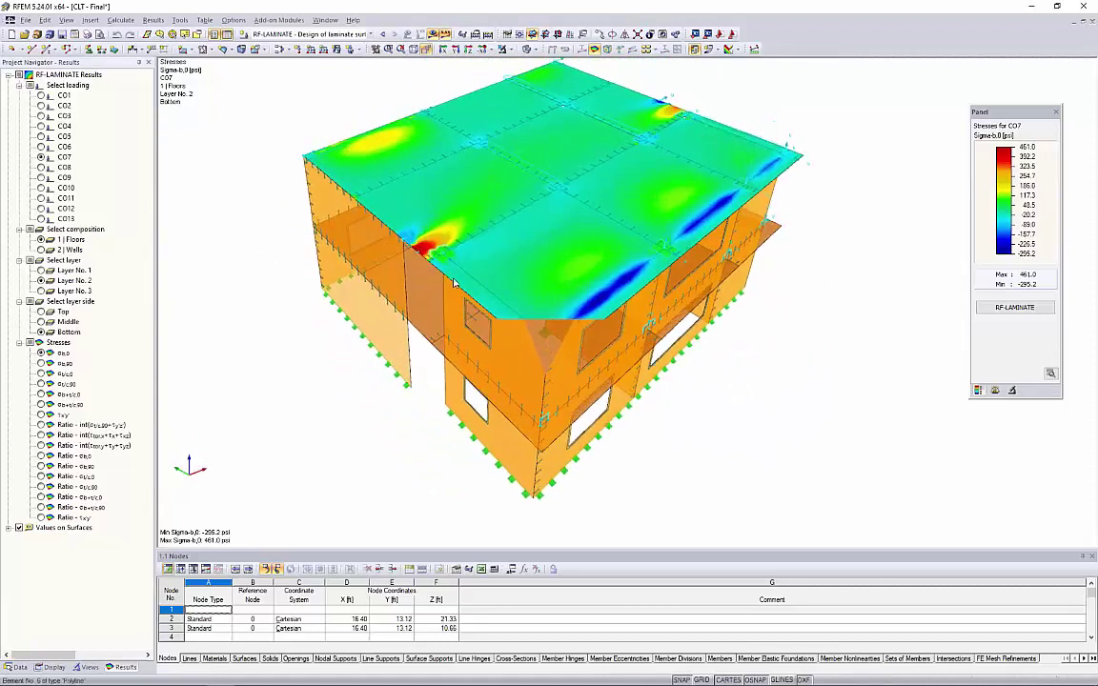
{"action": "middle_click_drag", "start_coordinate": [345, 300], "coordinate": [42, 360], "text": "ctrl"}
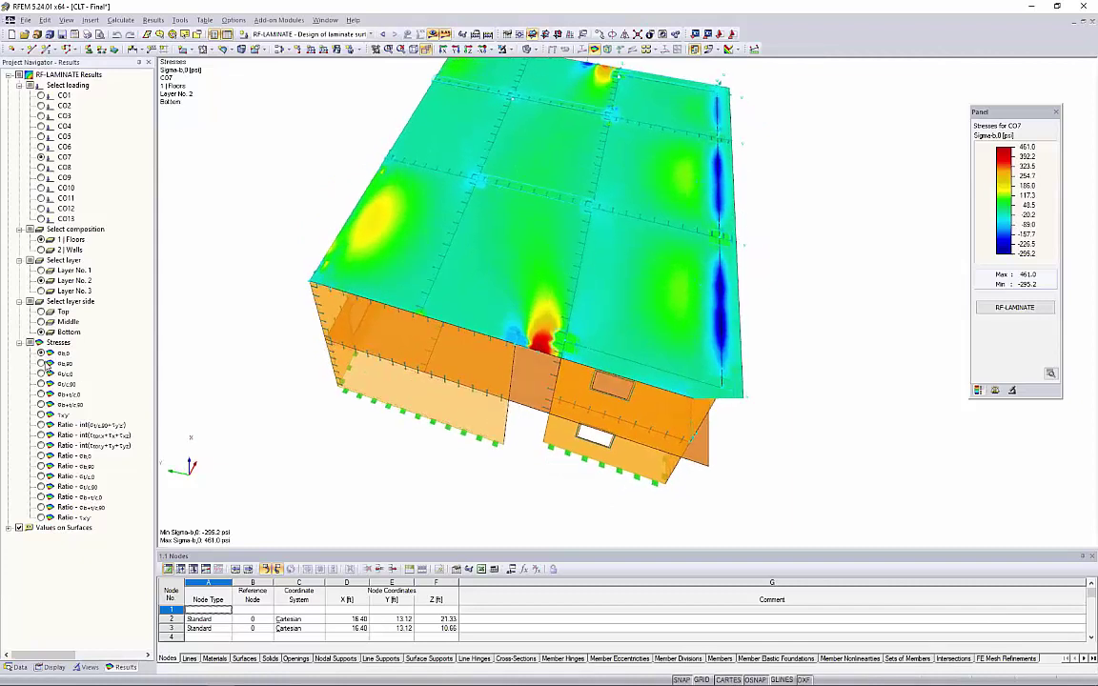
{"action": "left_click", "coordinate": [41, 374]}
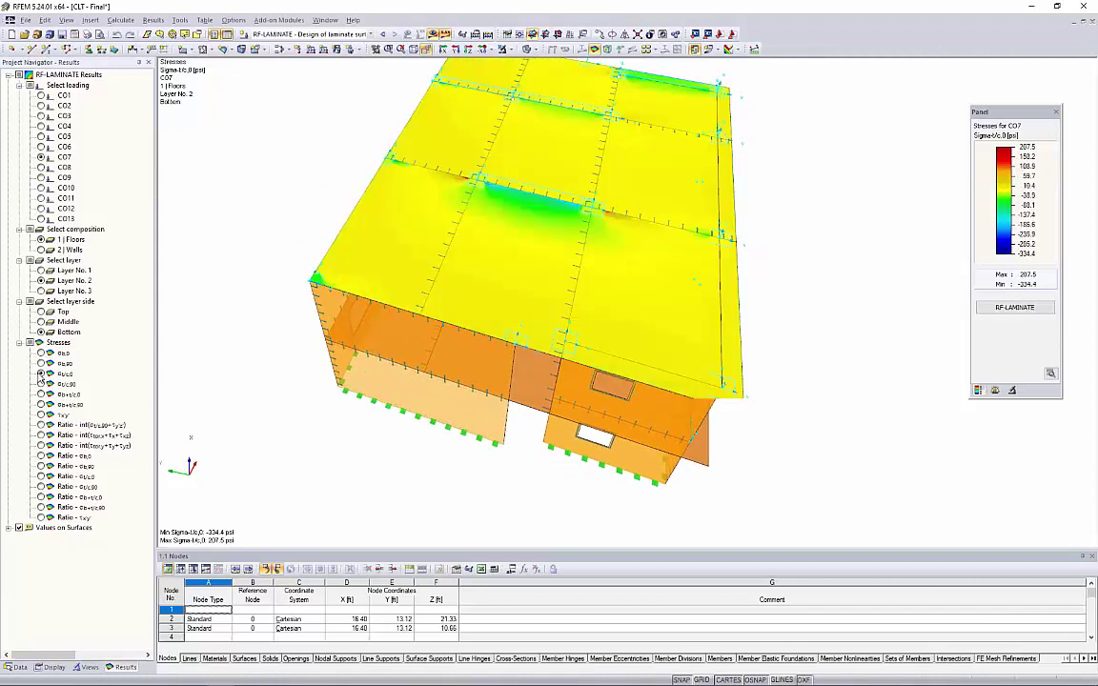
{"action": "left_click", "coordinate": [41, 384]}
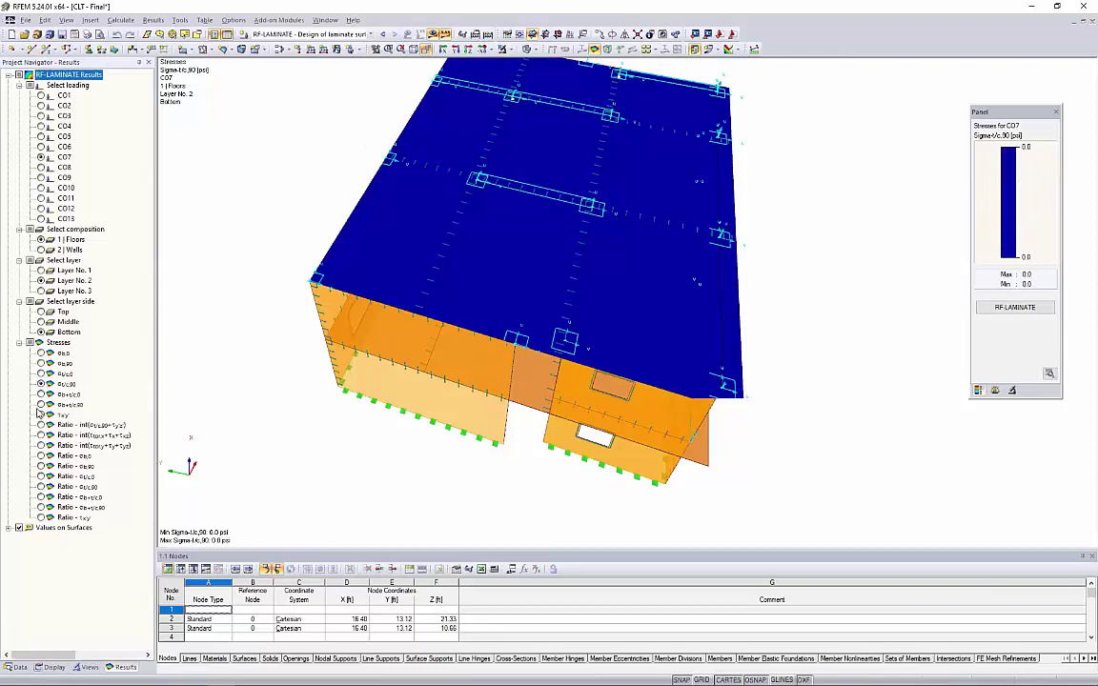
{"action": "left_click", "coordinate": [41, 415]}
{"action": "middle_click_drag", "start_coordinate": [713, 377], "coordinate": [583, 266]}
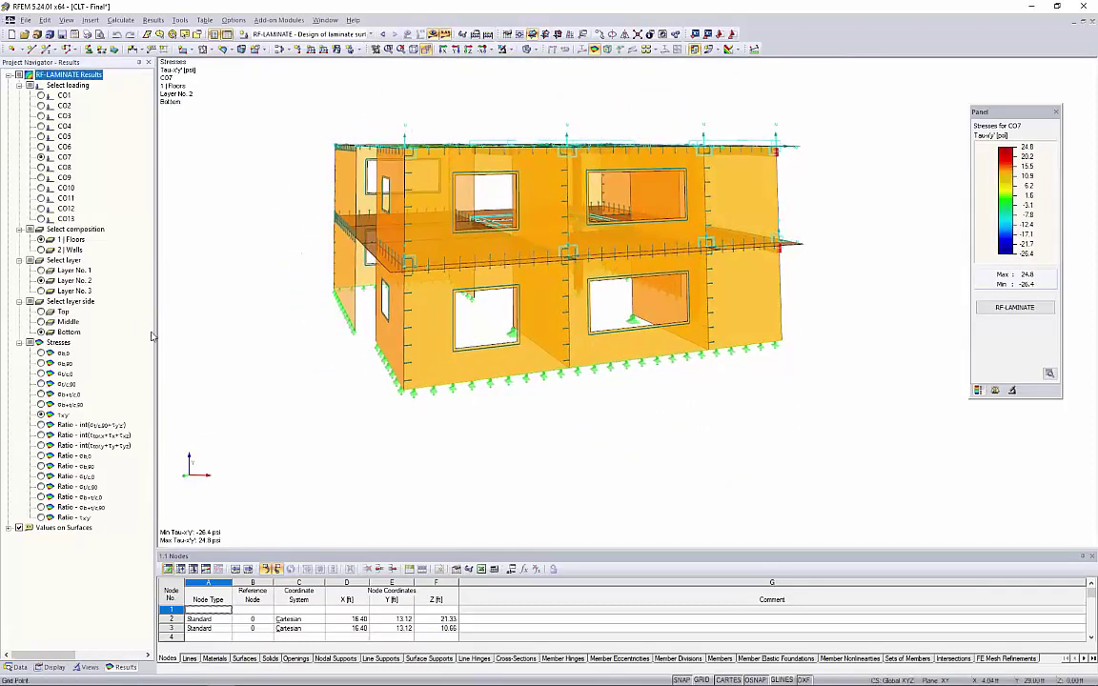
Switch the stress display back to the Walls composition and show its τx'y' and σt/c,0 stresses
{"action": "left_click", "coordinate": [41, 250]}
{"action": "mouse_move", "coordinate": [304, 336]}
{"action": "middle_mouse_down", "text": "ctrl"}
{"action": "mouse_move", "coordinate": [331, 348]}
{"action": "mouse_move", "coordinate": [317, 323]}
{"action": "middle_mouse_up", "text": "ctrl"}
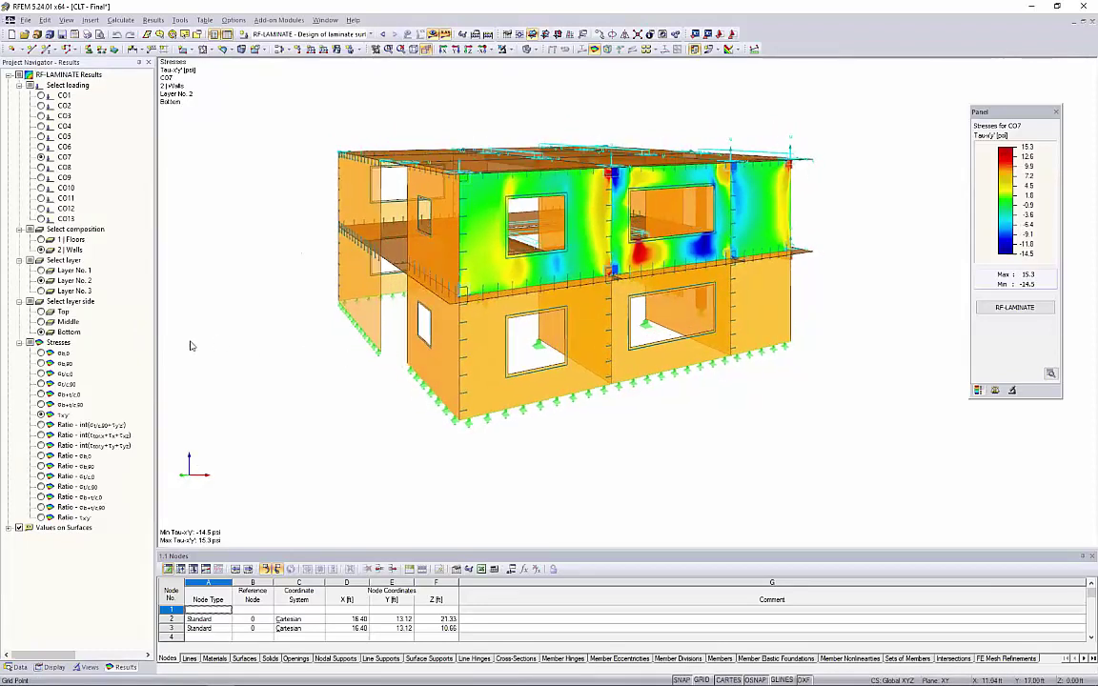
{"action": "left_click", "coordinate": [41, 374]}
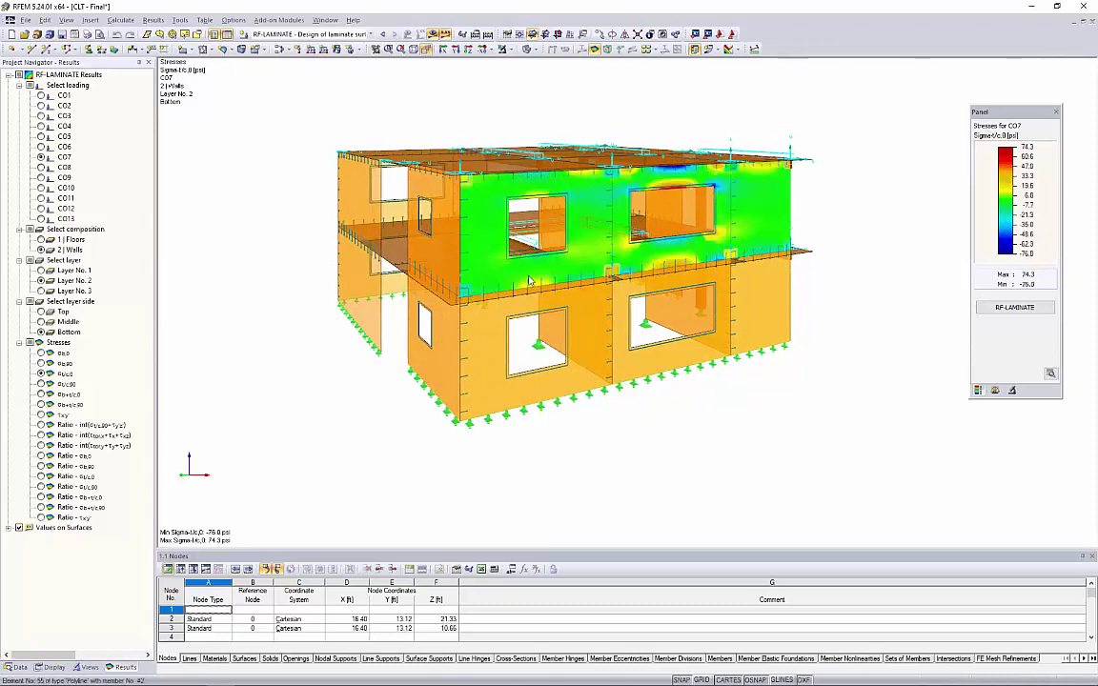
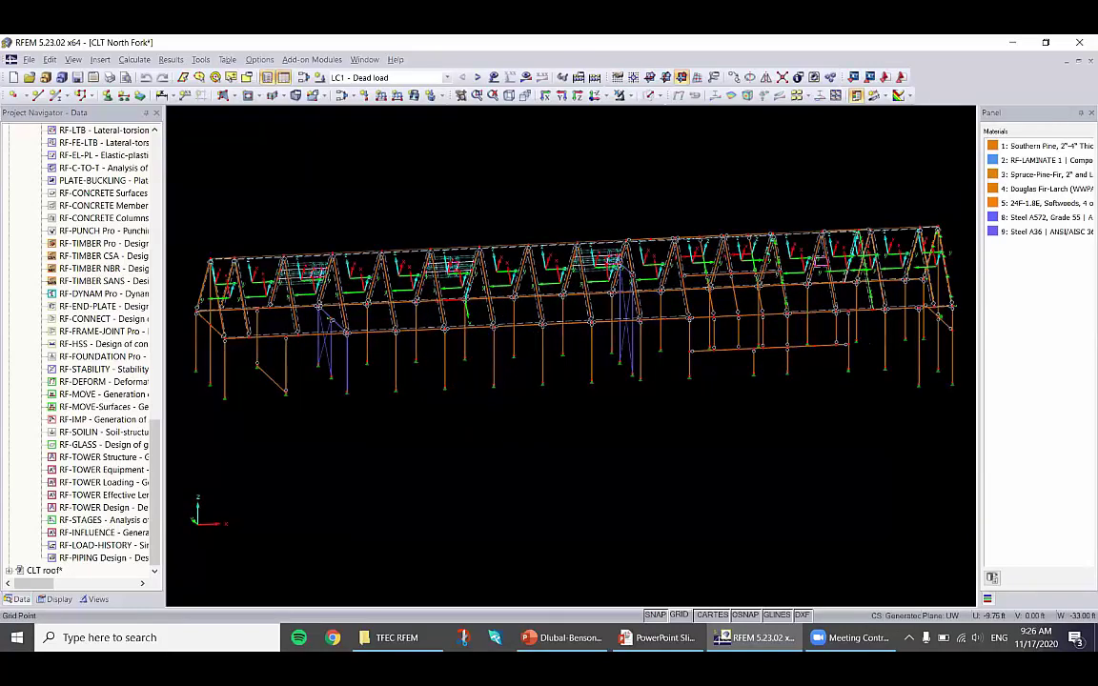
Open surface 3 of the CLT North Fork roof and examine its support and eccentricity settings and its line hinges
{"action": "scroll", "coordinate": [462, 372], "scroll_direction": "up", "scroll_amount": 2}
{"action": "middle_click_drag", "start_coordinate": [432, 276], "coordinate": [484, 320], "text": "ctrl"}
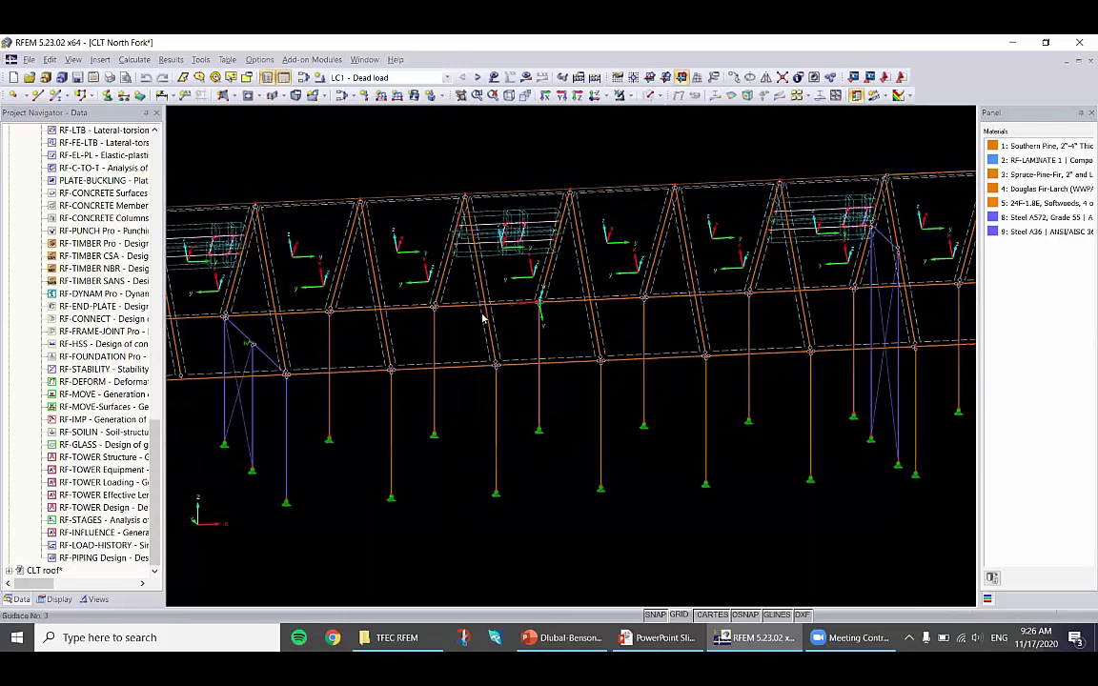
{"action": "double_click", "coordinate": [484, 319]}
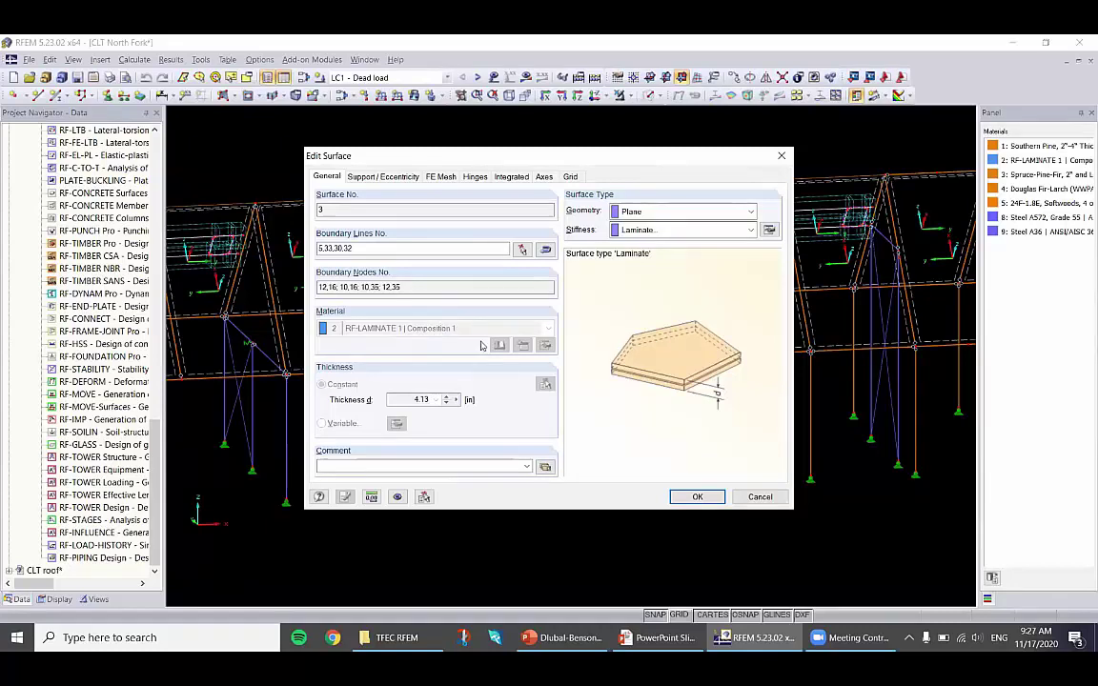
{"action": "left_click", "coordinate": [381, 176]}
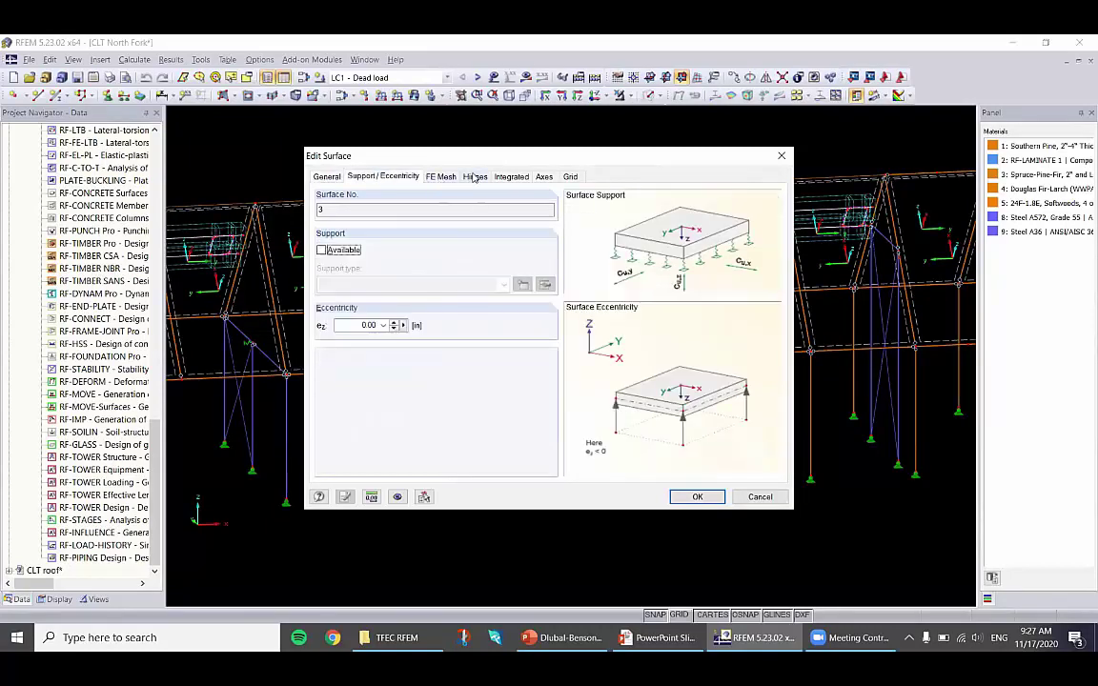
{"action": "left_click", "coordinate": [470, 177]}
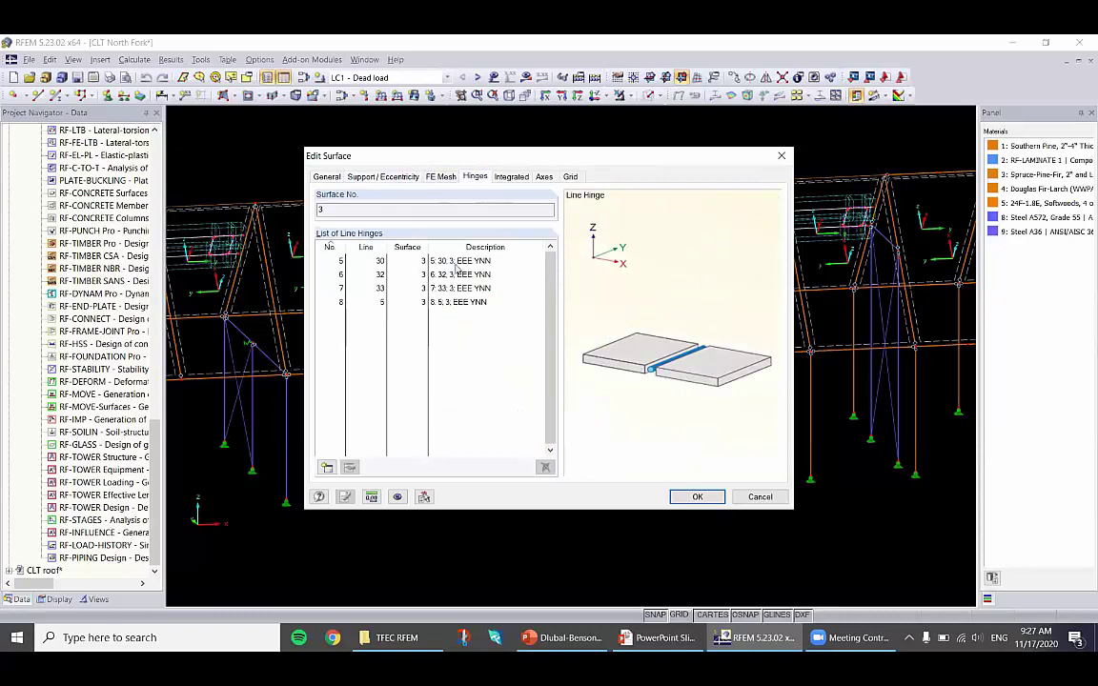
{"action": "left_click", "coordinate": [410, 260]}
Examine the translational and rotational spring constants of the surface's line hinge on line 30, and leave the hinge without changes
{"action": "left_click_drag", "start_coordinate": [492, 167], "coordinate": [660, 148]}
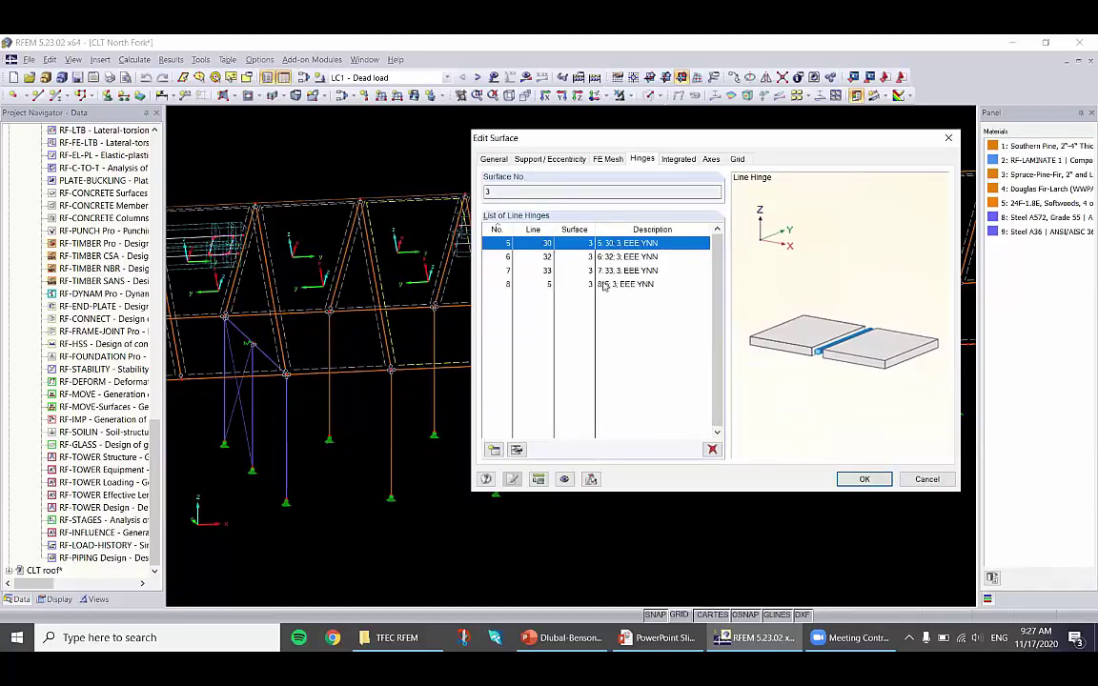
{"action": "double_click", "coordinate": [615, 247]}
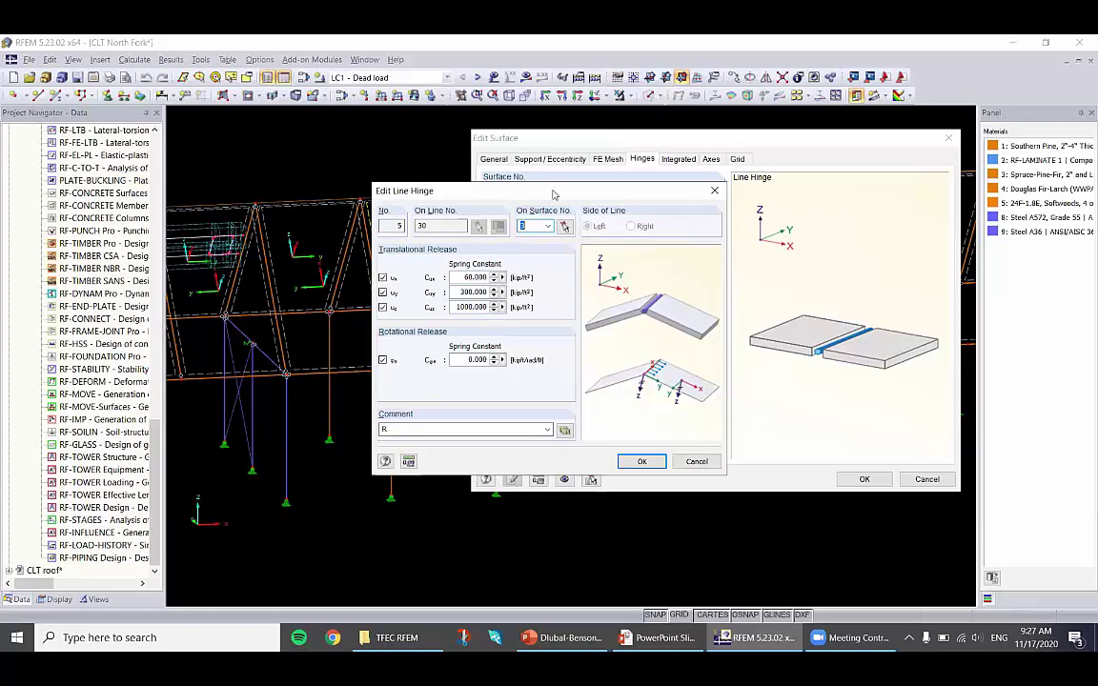
{"action": "left_click_drag", "start_coordinate": [553, 194], "coordinate": [586, 224]}
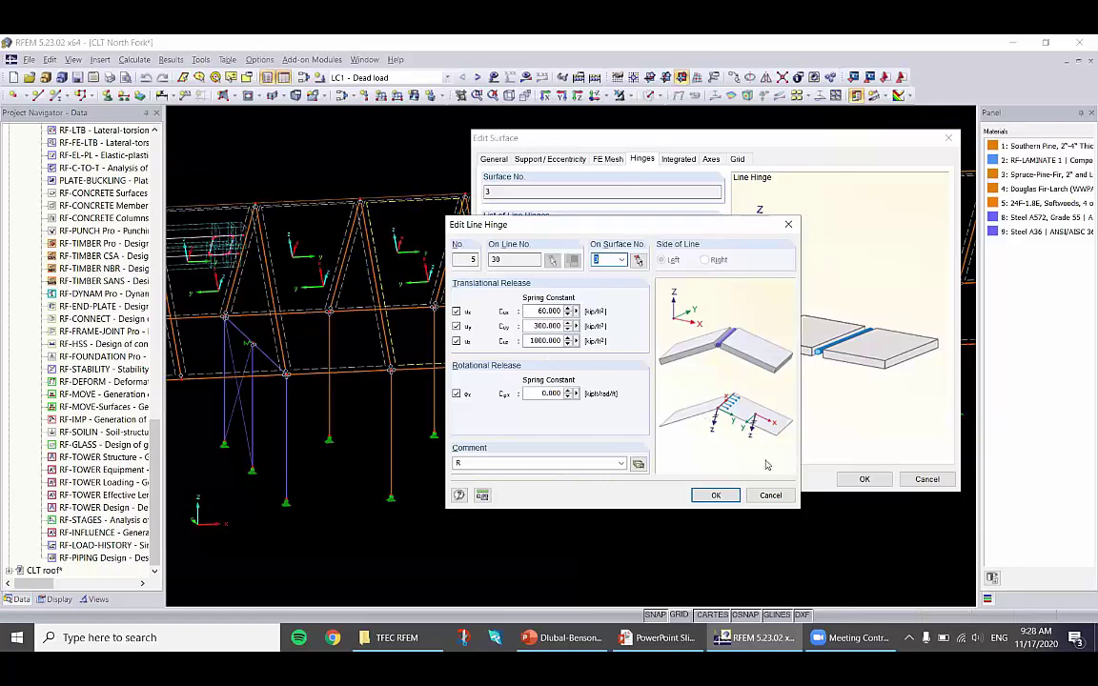
{"action": "left_click", "coordinate": [770, 495]}
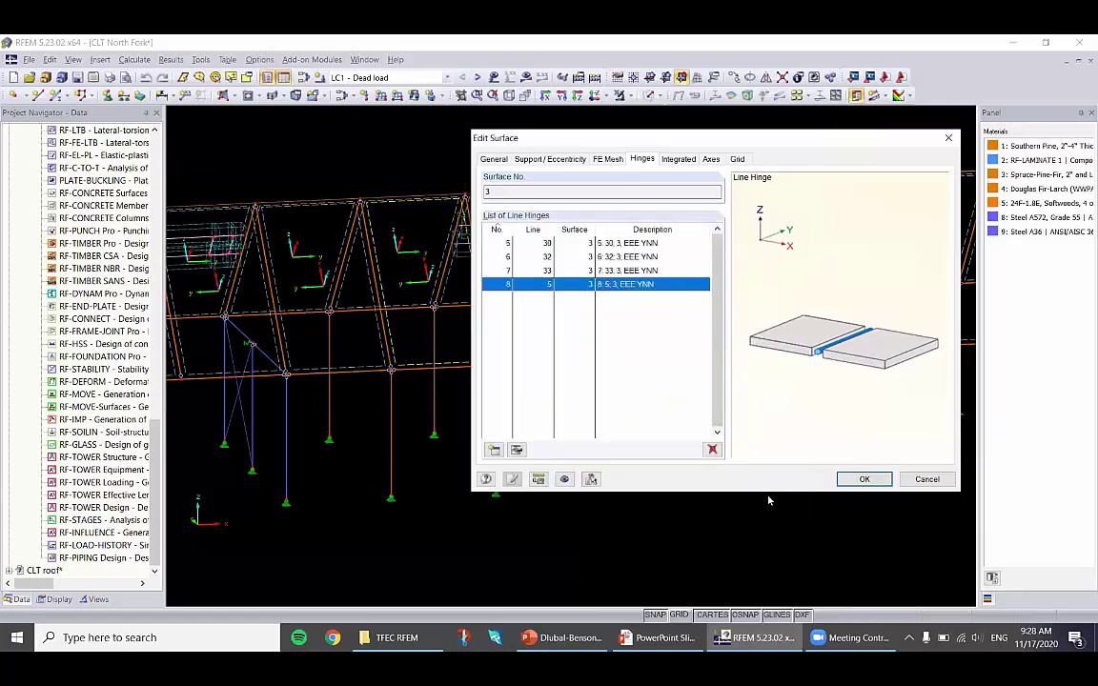
Select surface 3's line hinge on line 33, leave the surface without changes, and look over the CLT roof and its supporting frames
{"action": "left_click", "coordinate": [615, 271]}
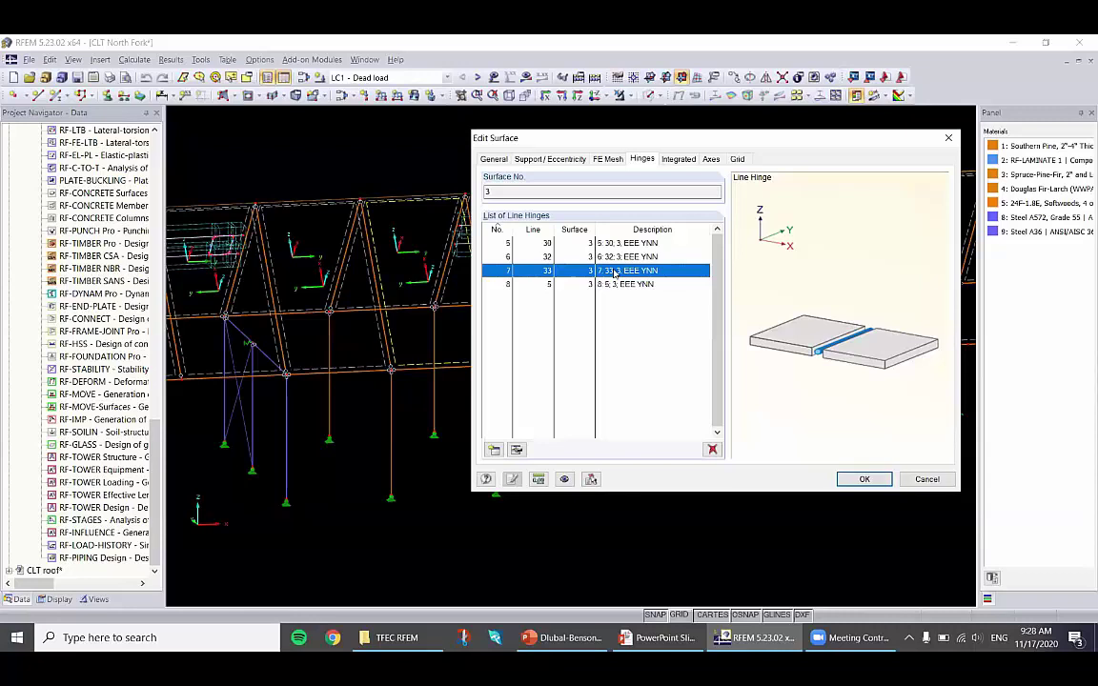
{"action": "left_click", "coordinate": [926, 478]}
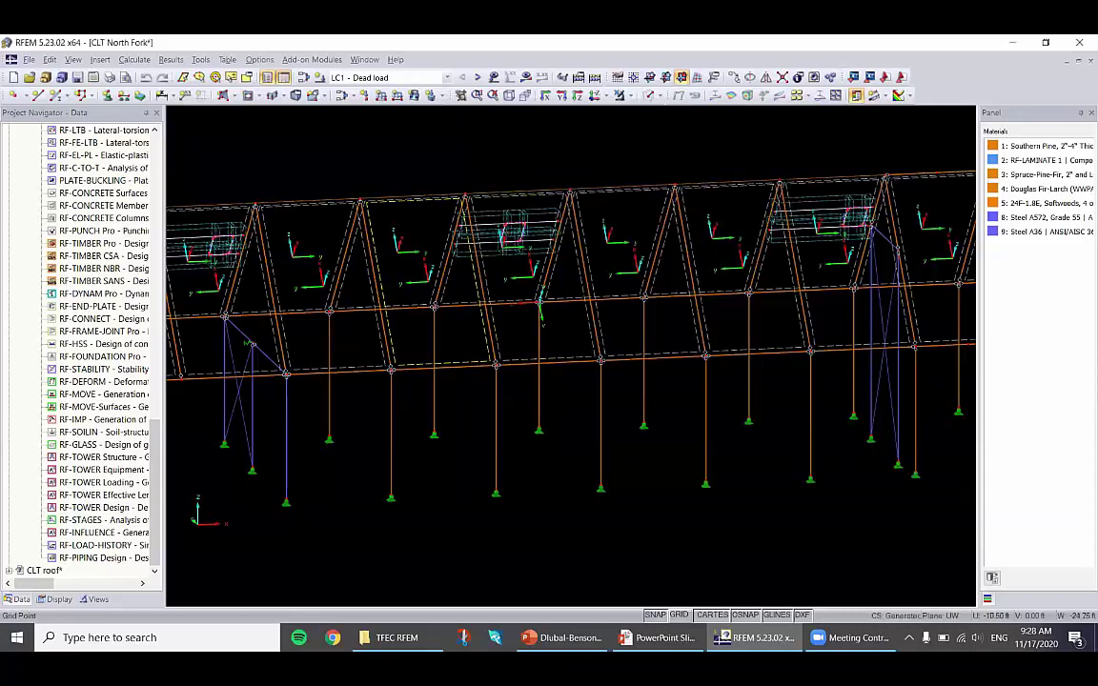
{"action": "scroll", "coordinate": [504, 192], "scroll_direction": "down", "scroll_amount": 2}
{"action": "scroll", "coordinate": [503, 191], "scroll_direction": "down", "scroll_amount": 2}
{"action": "middle_click_drag", "start_coordinate": [472, 252], "coordinate": [466, 296]}
{"action": "scroll", "coordinate": [466, 296], "scroll_direction": "up", "scroll_amount": 2}
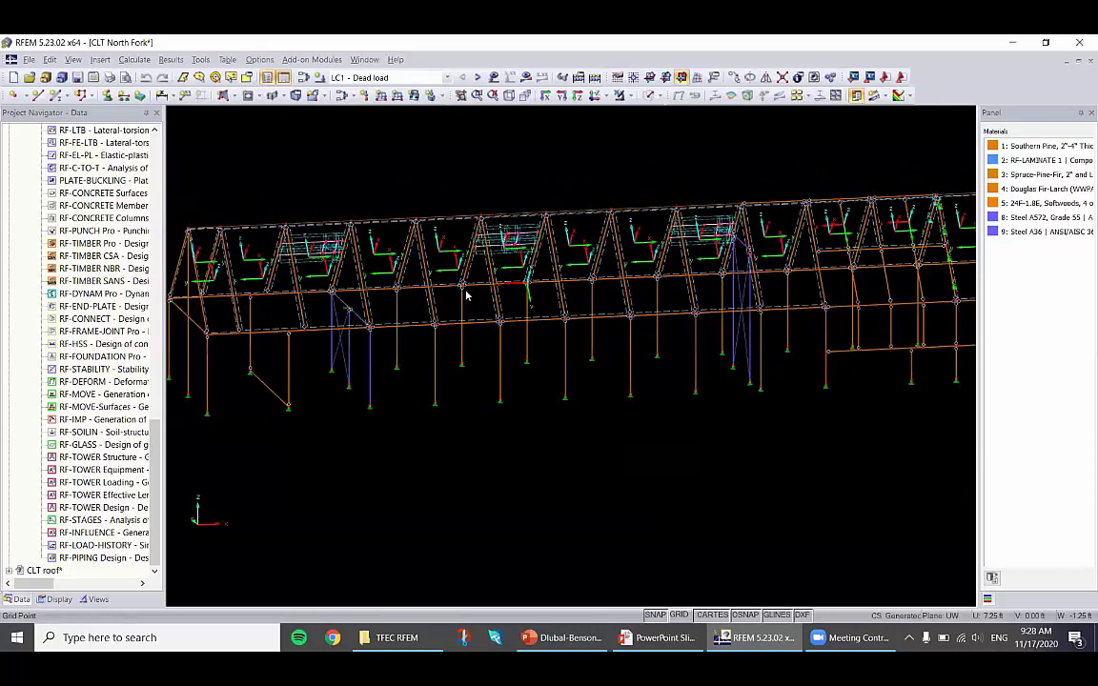
{"action": "scroll", "coordinate": [466, 296], "scroll_direction": "up", "scroll_amount": 1}
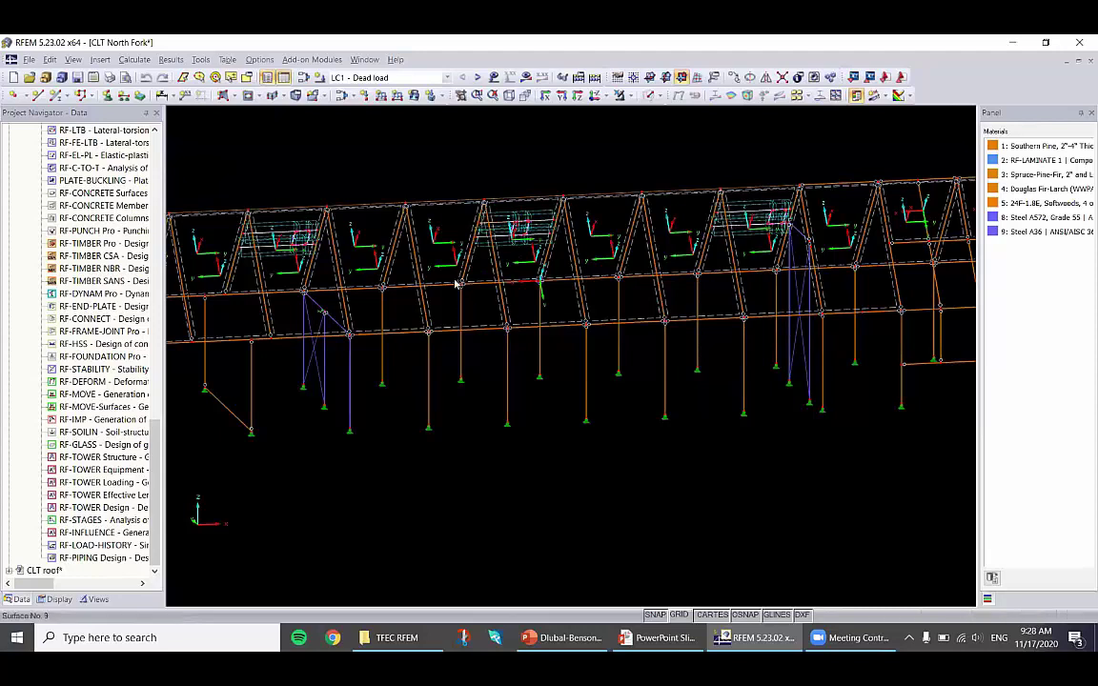
{"action": "middle_click_drag", "start_coordinate": [457, 283], "coordinate": [610, 308]}
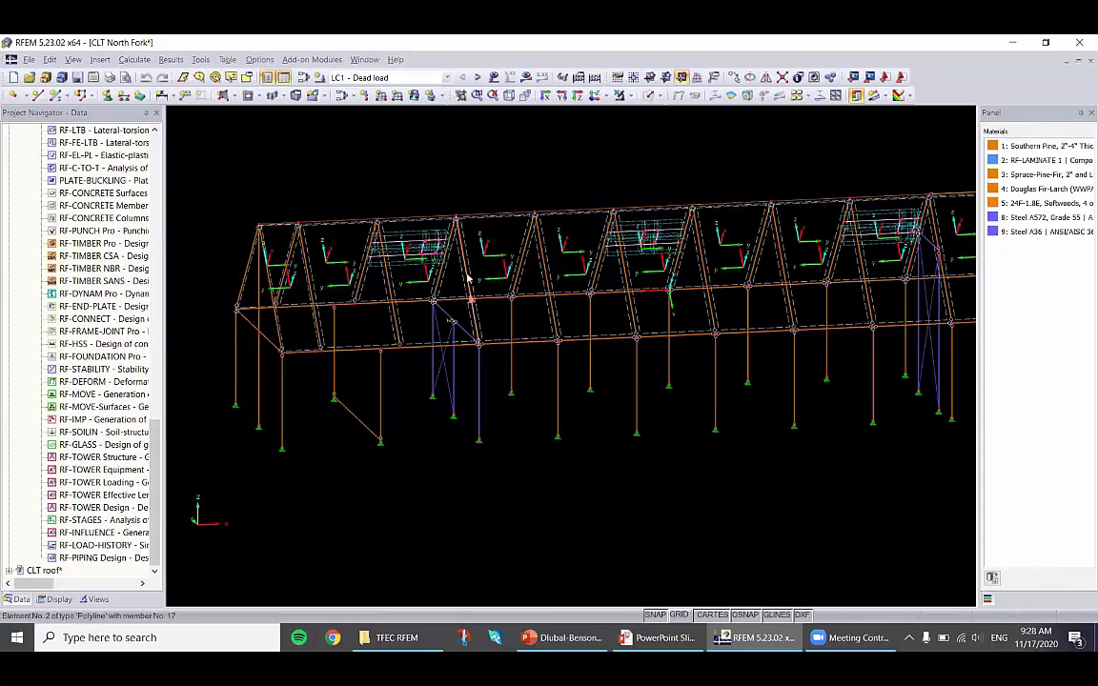
{"action": "middle_click_drag", "start_coordinate": [481, 347], "coordinate": [427, 352]}
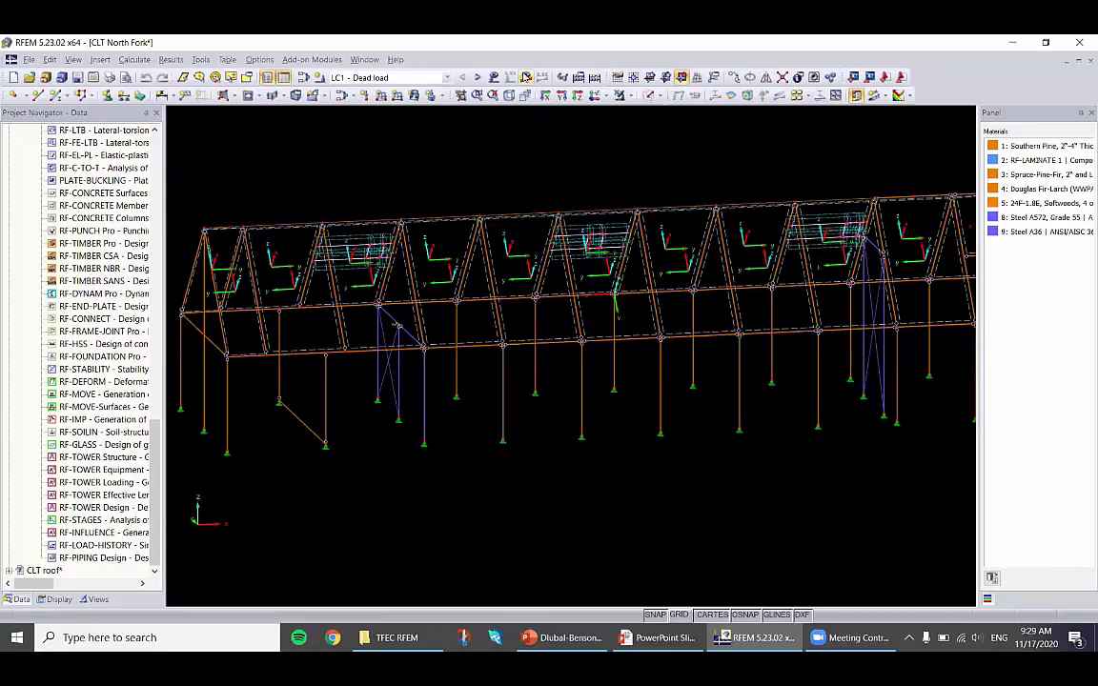
Display the LC1 dead load results as global deformations and view the building from its gable end
{"action": "left_click", "coordinate": [525, 76]}
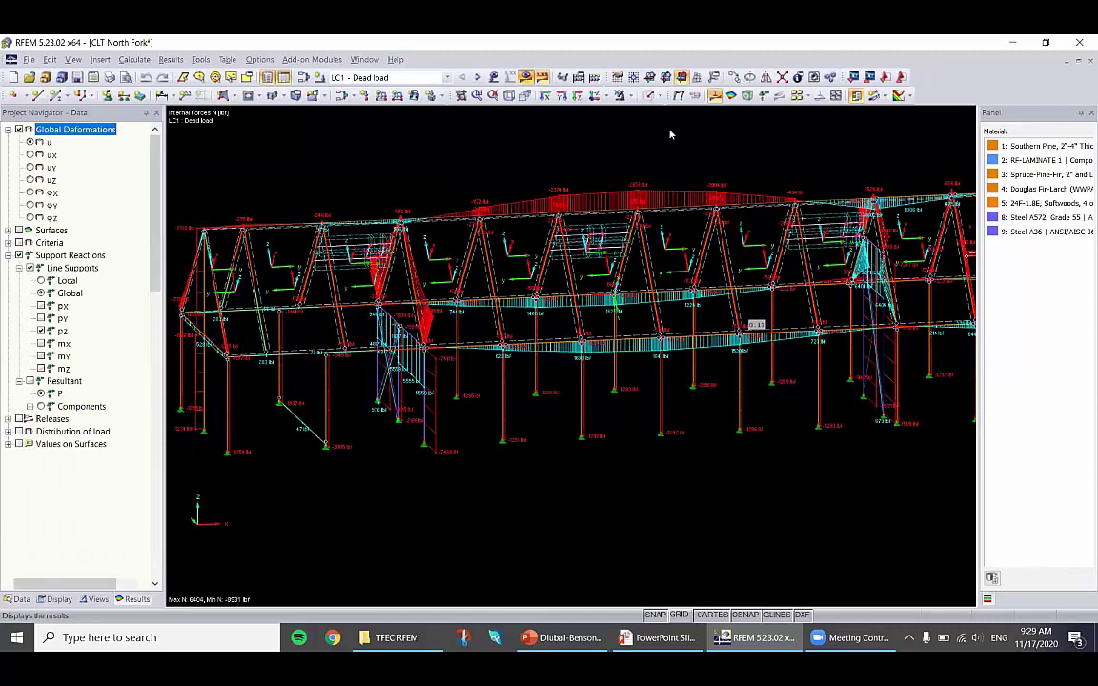
{"action": "left_click", "coordinate": [604, 82]}
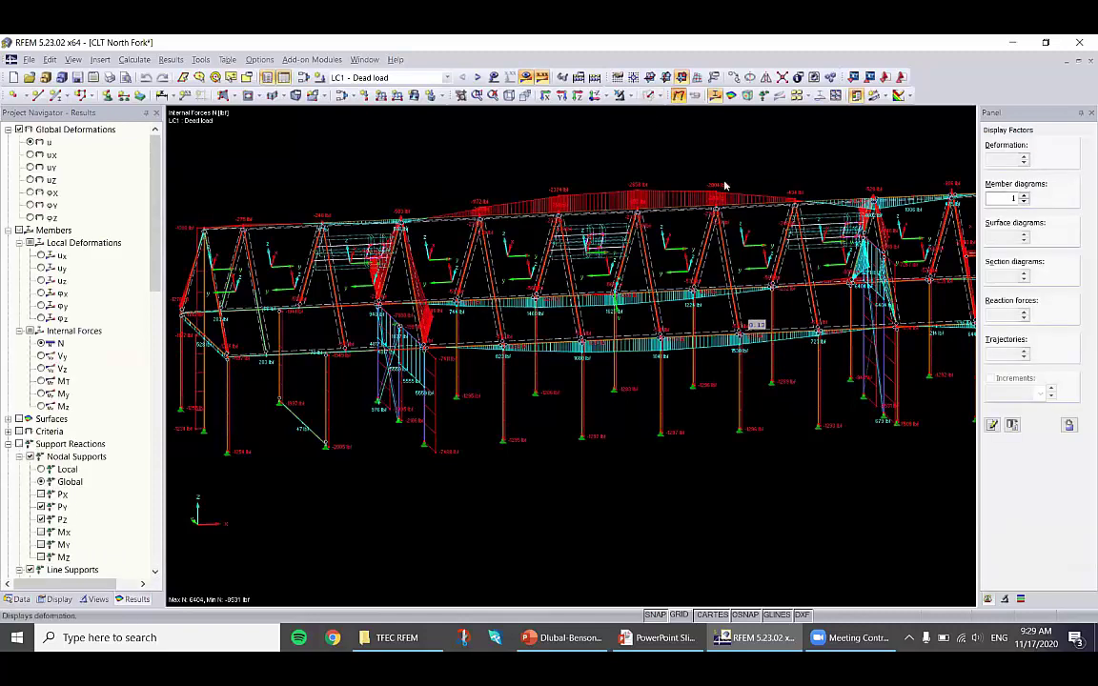
{"action": "scroll", "coordinate": [558, 308], "scroll_direction": "down", "scroll_amount": 3}
{"action": "middle_click_drag", "start_coordinate": [434, 303], "coordinate": [408, 63], "text": "ctrl"}
Check load combination CO11 for results, and display the global deformations for CO6 - 0.6D + W+Y2
{"action": "left_click", "coordinate": [399, 76]}
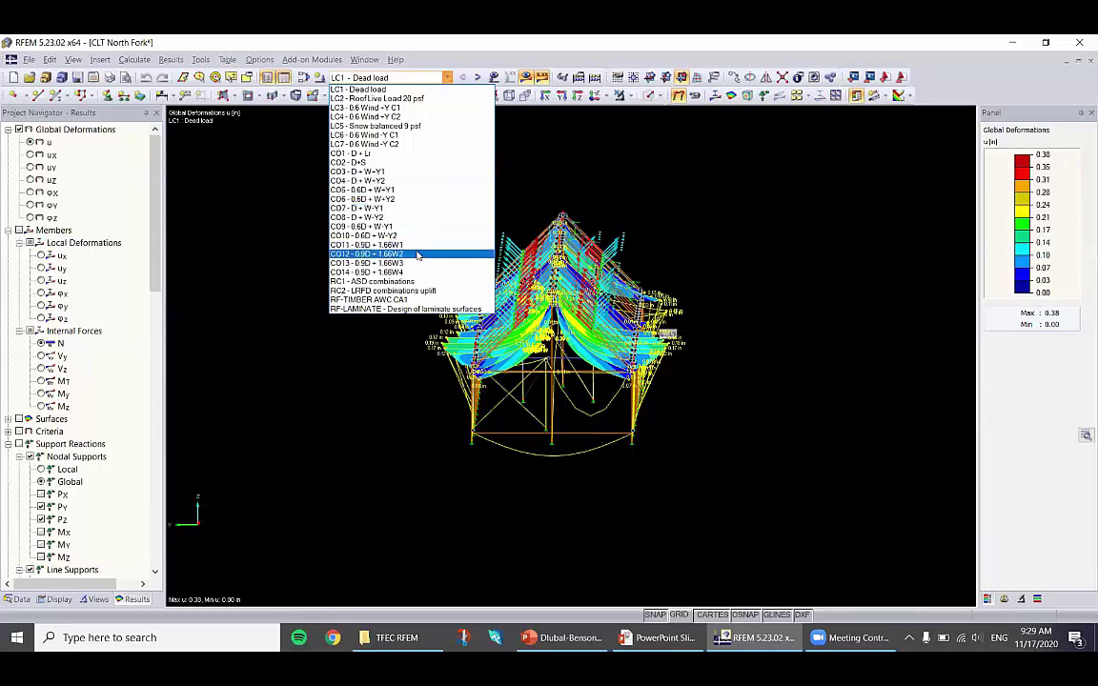
{"action": "left_click", "coordinate": [414, 246]}
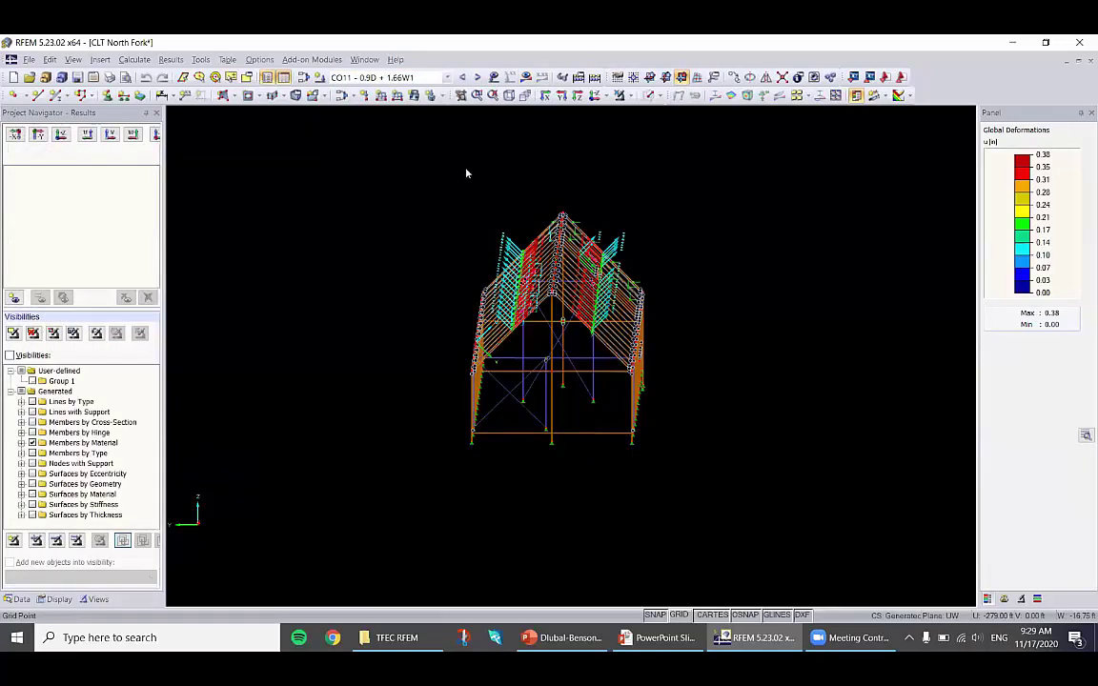
{"action": "left_click", "coordinate": [433, 77]}
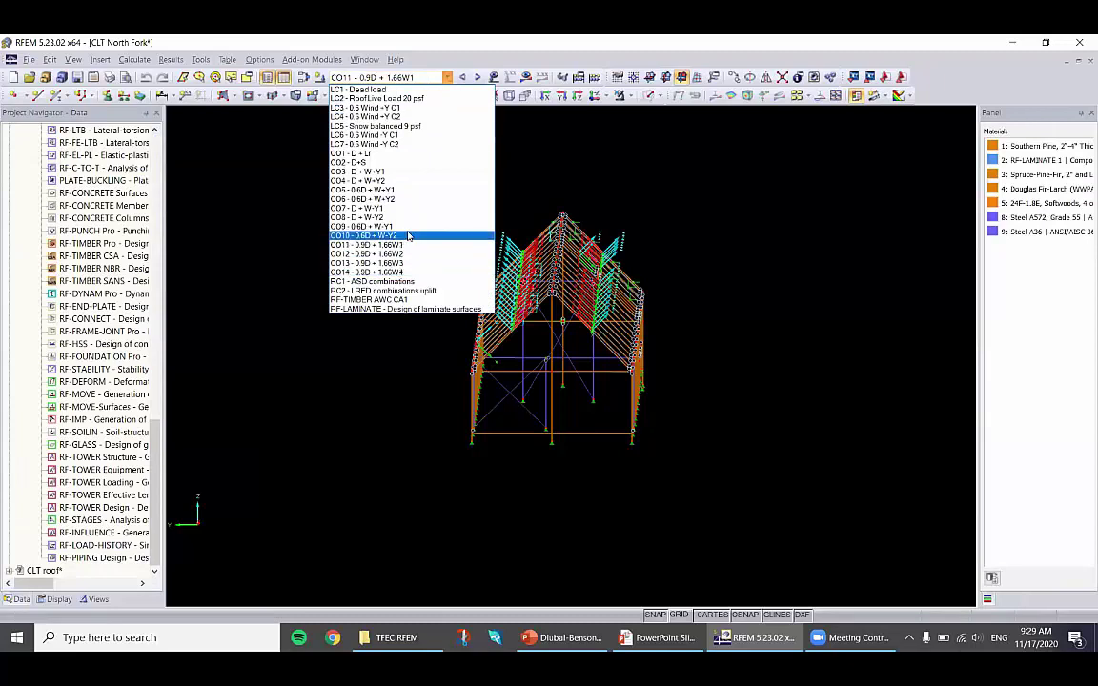
{"action": "left_click", "coordinate": [376, 199]}
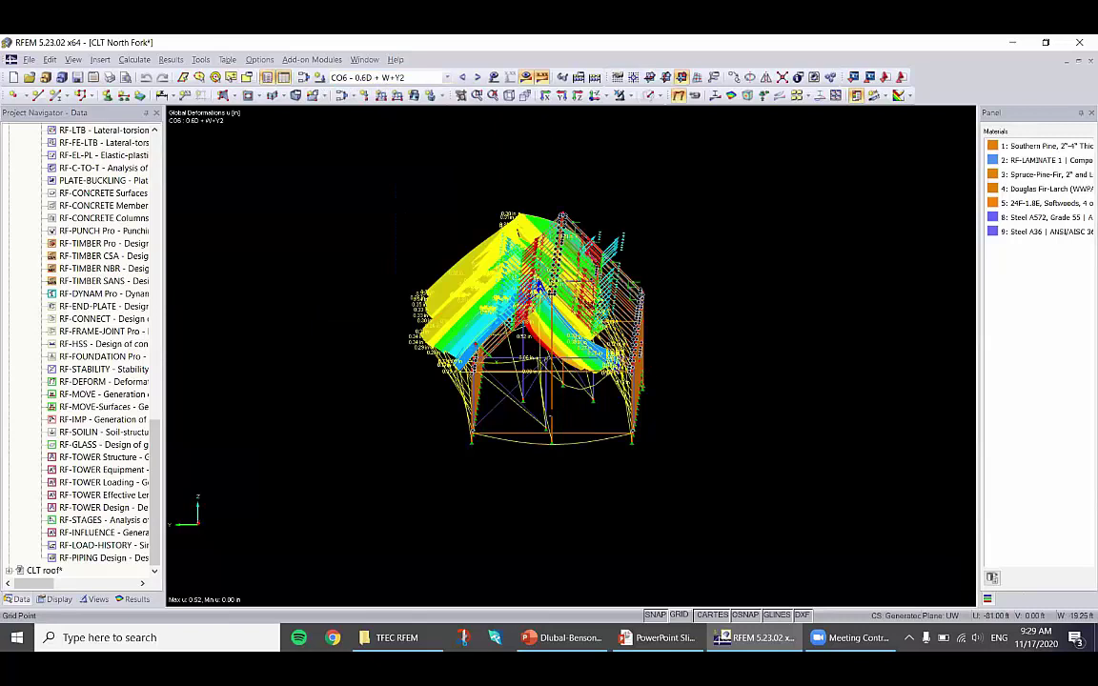
Examine the CO6 deformed shape of the CLT roof panels and frames along the eaves, from the gable end and along the long side
{"action": "scroll", "coordinate": [557, 400], "scroll_direction": "up", "scroll_amount": 3}
{"action": "middle_click_drag", "start_coordinate": [564, 325], "coordinate": [658, 189], "text": "ctrl"}
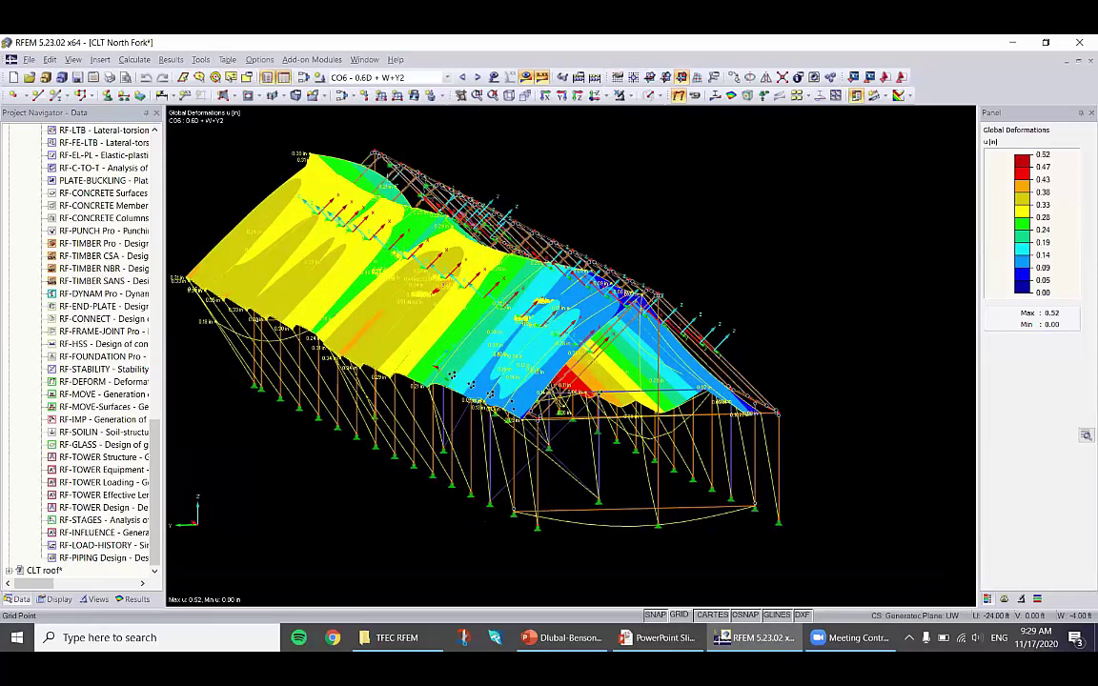
{"action": "scroll", "coordinate": [470, 384], "scroll_direction": "up", "scroll_amount": 3}
{"action": "middle_click_drag", "start_coordinate": [470, 384], "coordinate": [589, 365], "text": "ctrl"}
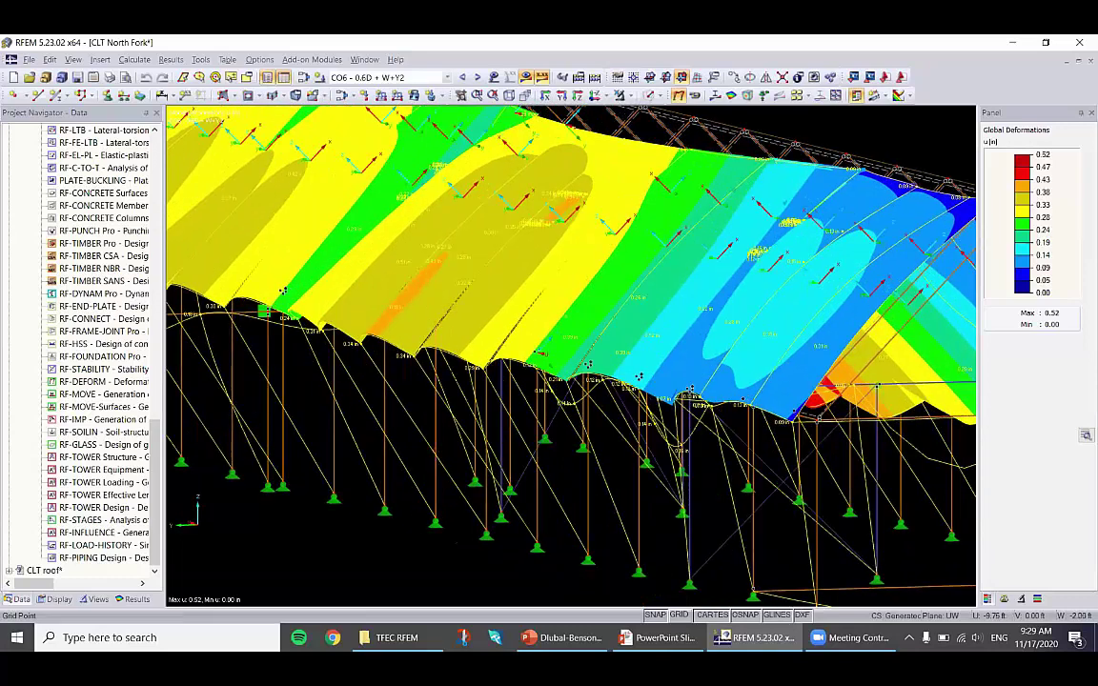
{"action": "scroll", "coordinate": [587, 365], "scroll_direction": "down", "scroll_amount": 5}
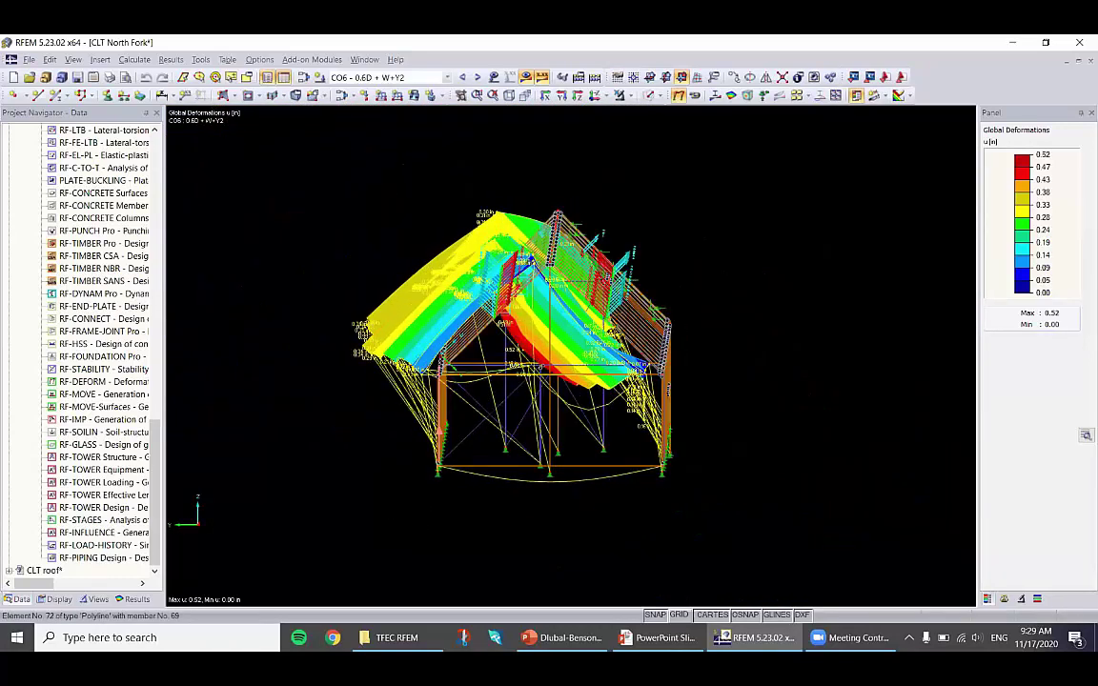
{"action": "middle_click_drag", "start_coordinate": [588, 365], "coordinate": [601, 365], "text": "ctrl"}
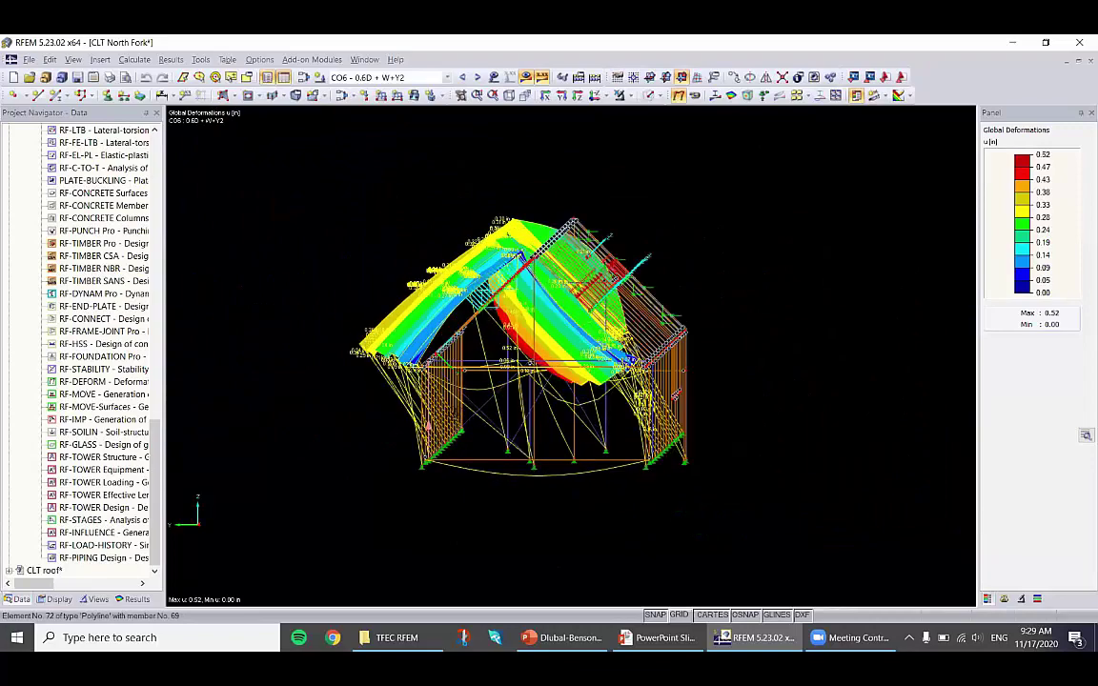
{"action": "mouse_move", "coordinate": [572, 386]}
{"action": "middle_mouse_down", "text": "ctrl"}
{"action": "mouse_move", "coordinate": [632, 386]}
{"action": "mouse_move", "coordinate": [593, 419]}
{"action": "mouse_move", "coordinate": [583, 372]}
{"action": "middle_mouse_up", "text": "ctrl"}
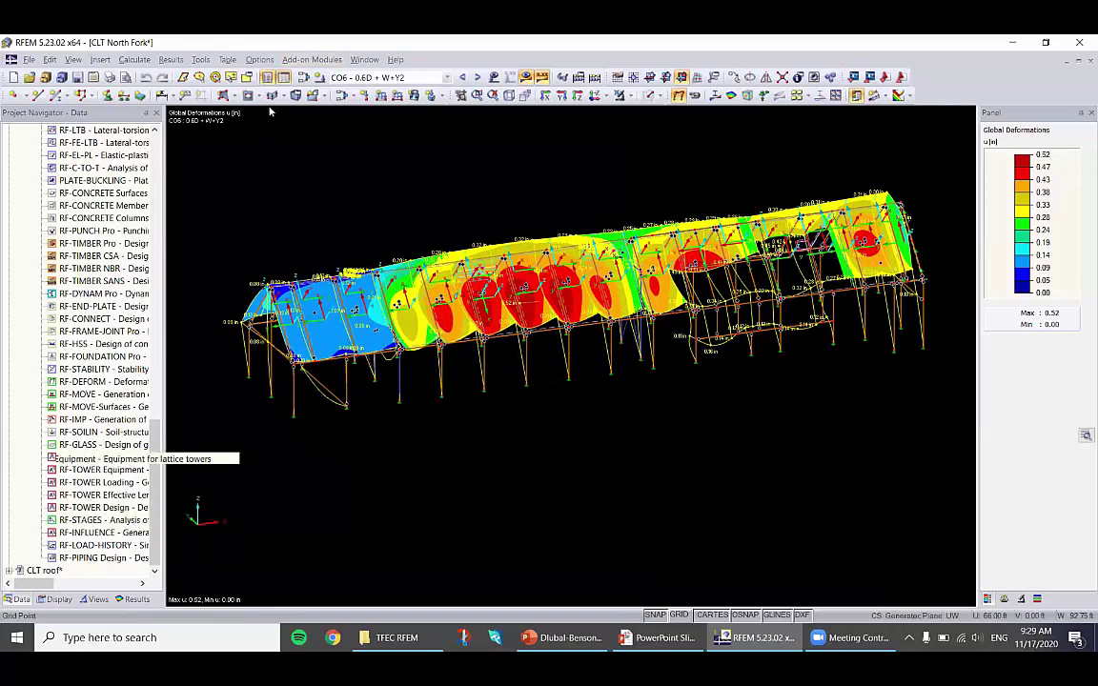
Open the RF-LAMINATE add-on module and examine its general data and the orthotropic layer makeup of Composition 1
{"action": "left_click", "coordinate": [312, 60]}
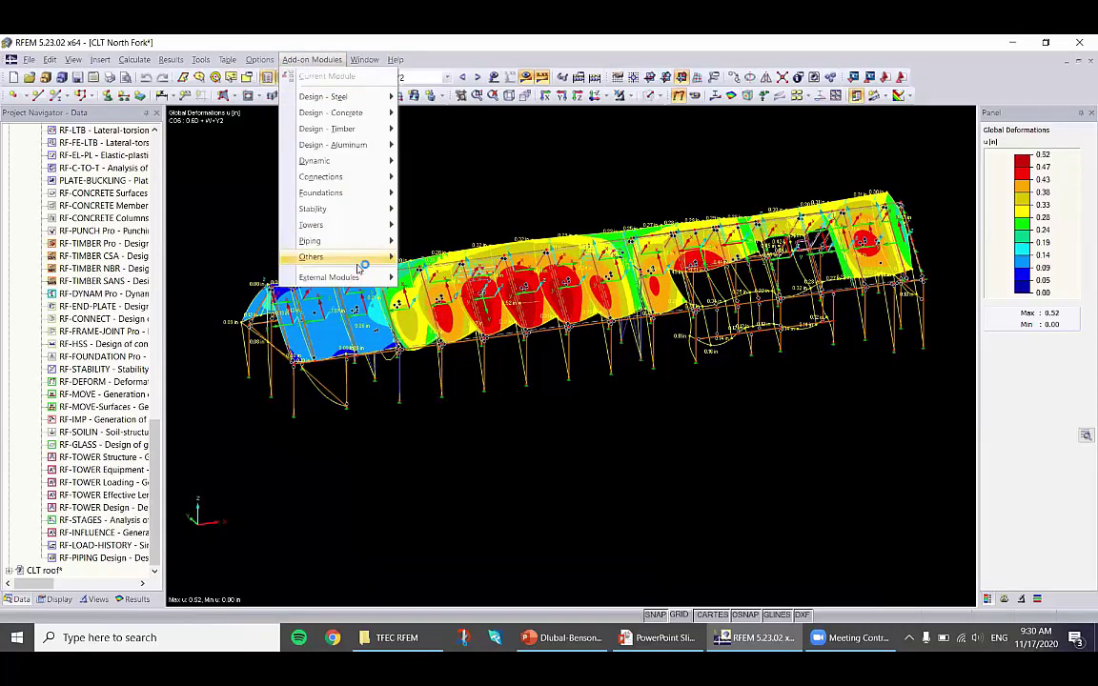
{"action": "mouse_move", "coordinate": [362, 258]}
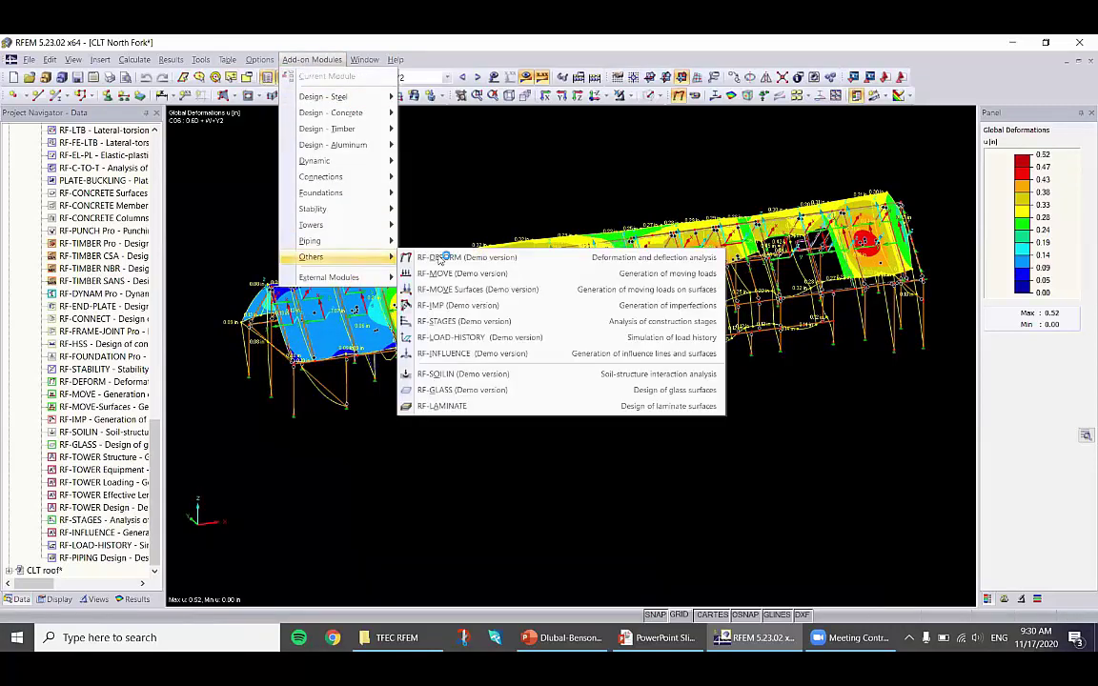
{"action": "left_click", "coordinate": [488, 405]}
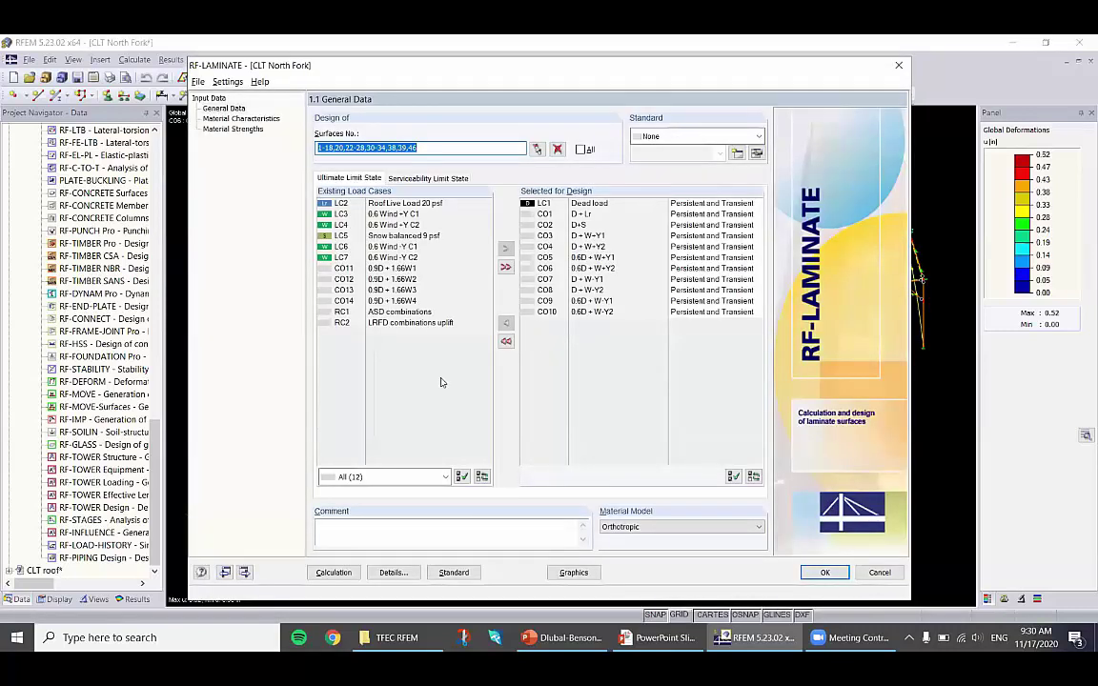
{"action": "left_click", "coordinate": [250, 120]}
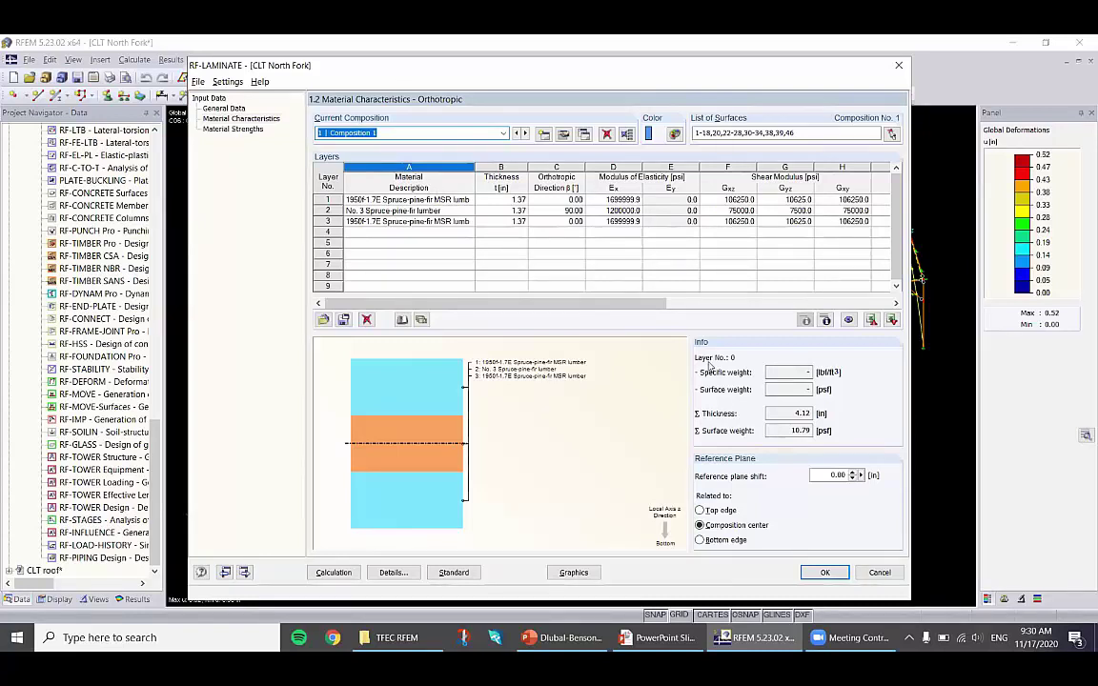
{"action": "left_click_drag", "start_coordinate": [399, 74], "coordinate": [243, 53]}
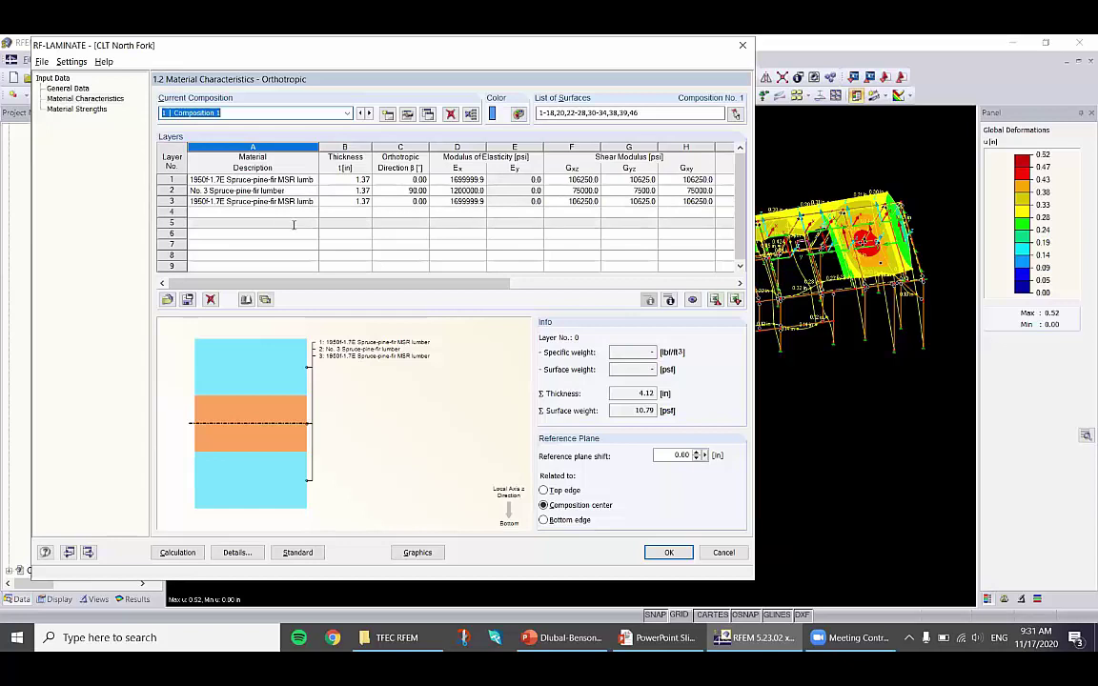
Open the layer import library and look through the producers and the types and thicknesses offered for Nordic Structures' Nordic X-Lam - US
{"action": "left_click", "coordinate": [266, 299]}
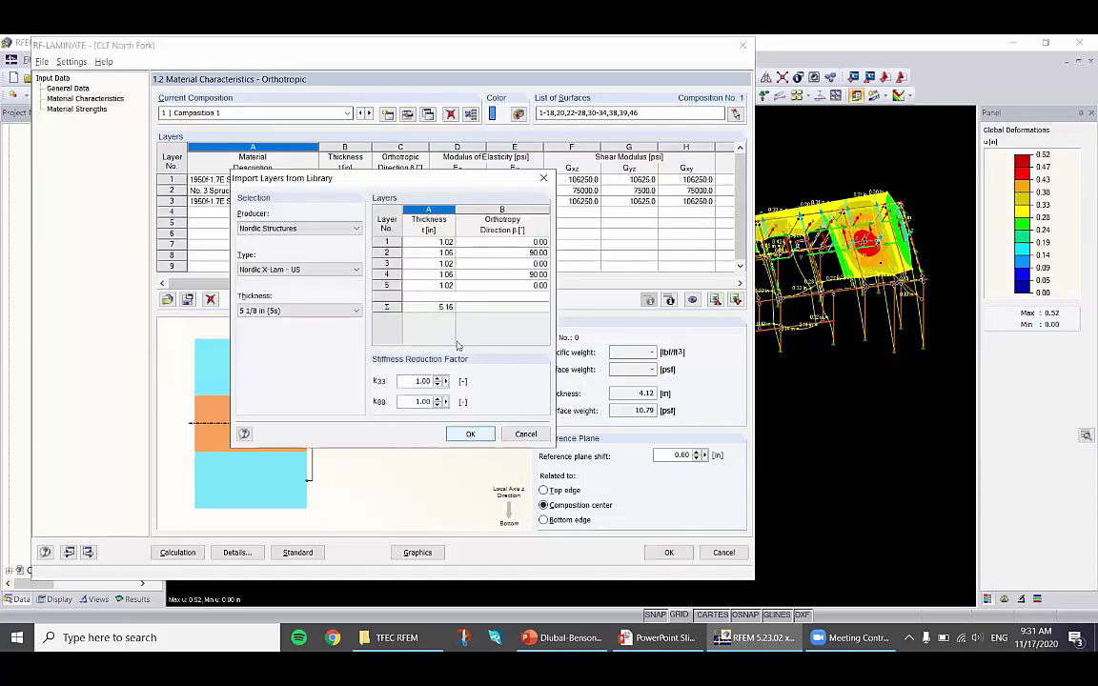
{"action": "left_click_drag", "start_coordinate": [375, 186], "coordinate": [385, 196]}
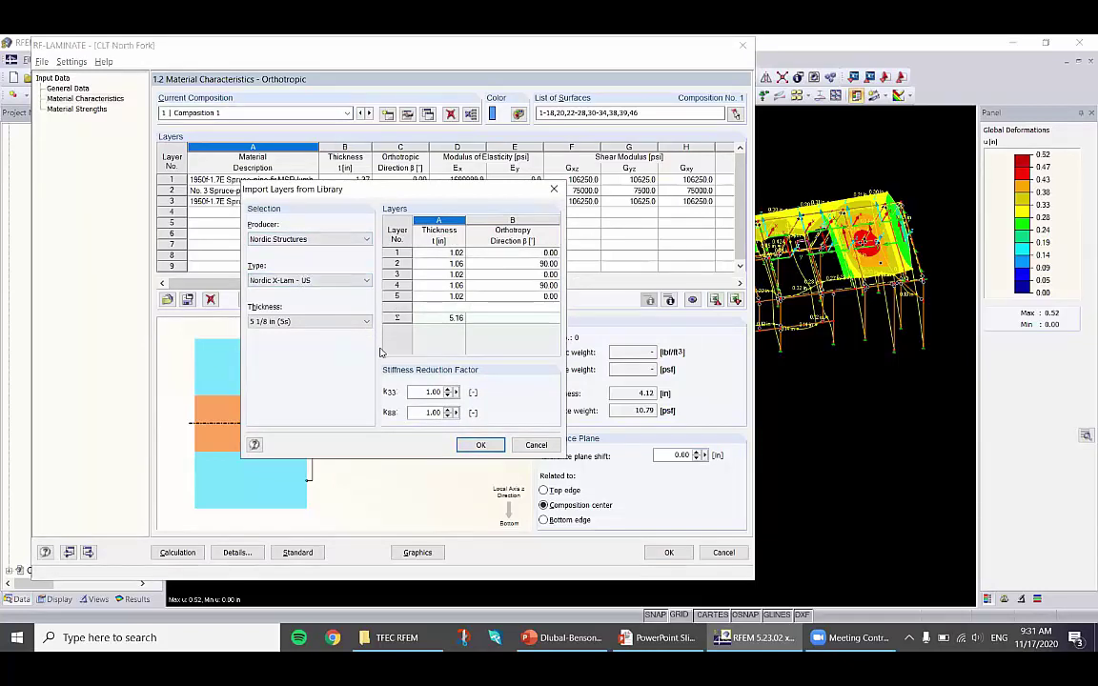
{"action": "left_click", "coordinate": [325, 244]}
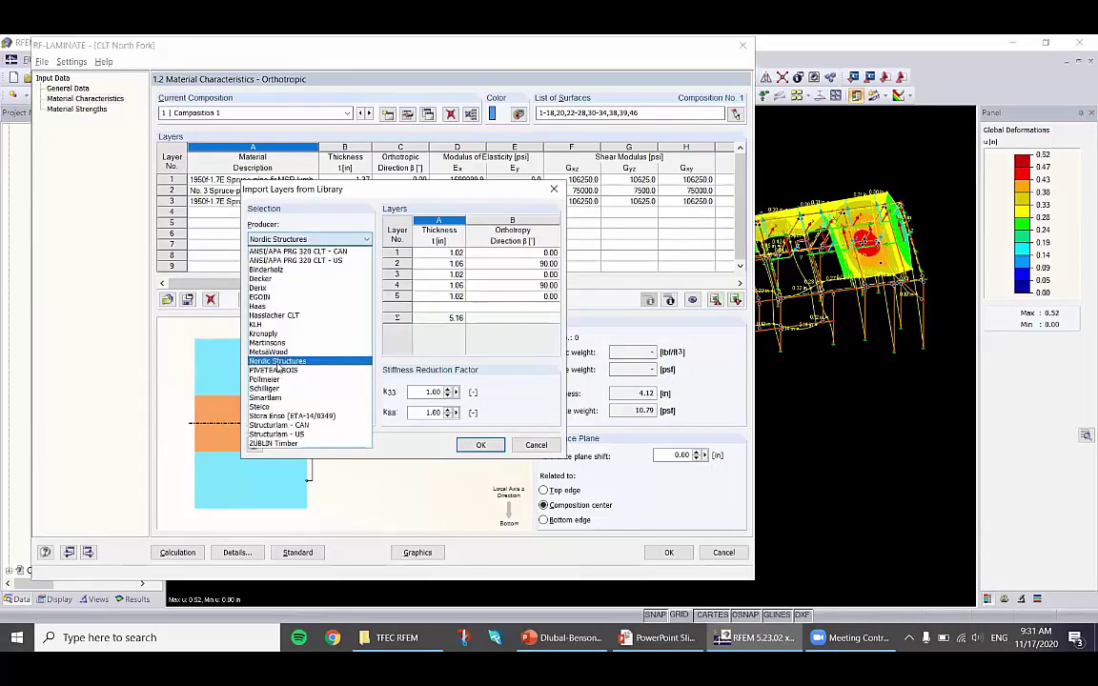
{"action": "left_click", "coordinate": [374, 331]}
{"action": "left_click", "coordinate": [307, 281]}
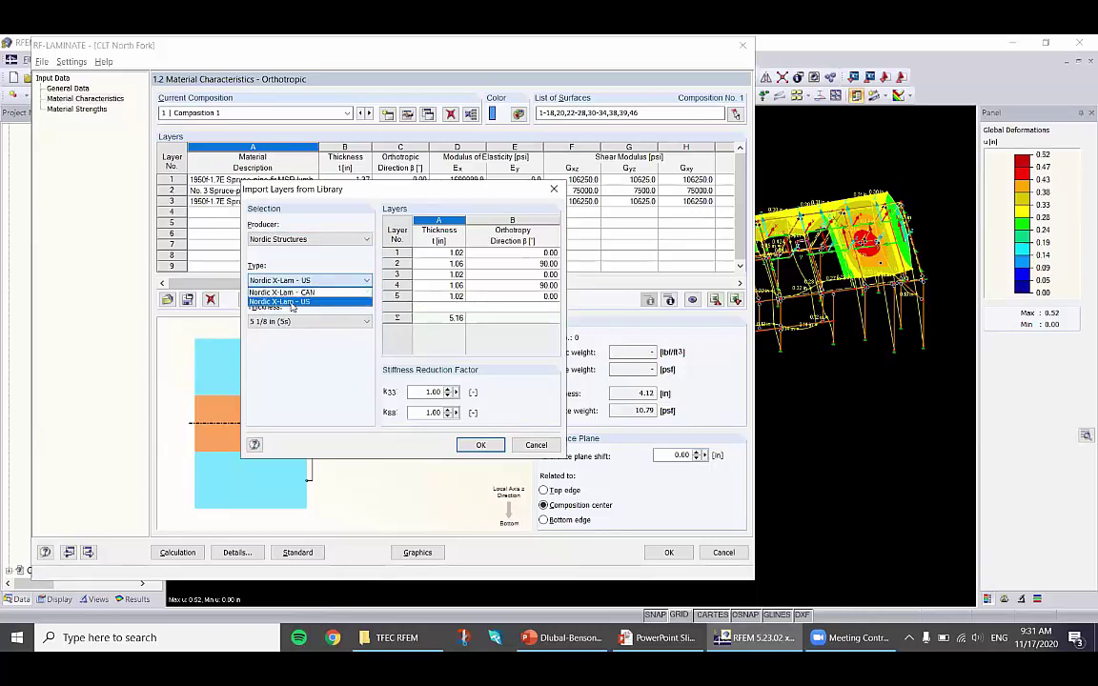
{"action": "left_click", "coordinate": [277, 302]}
{"action": "left_click", "coordinate": [311, 324]}
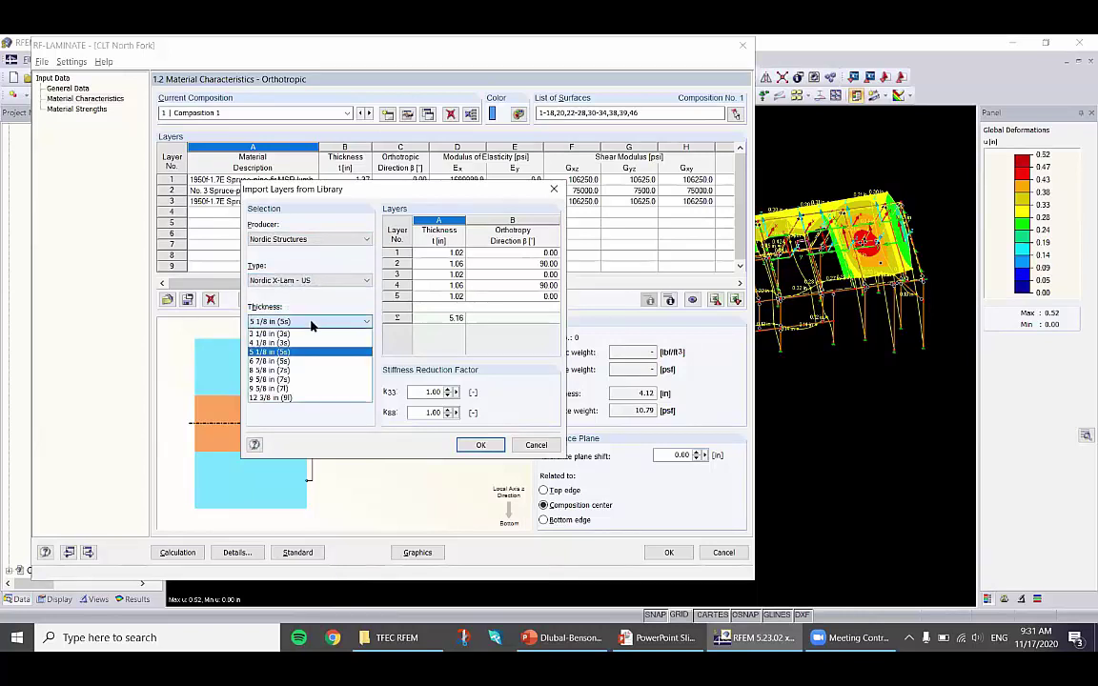
{"action": "left_click", "coordinate": [416, 340]}
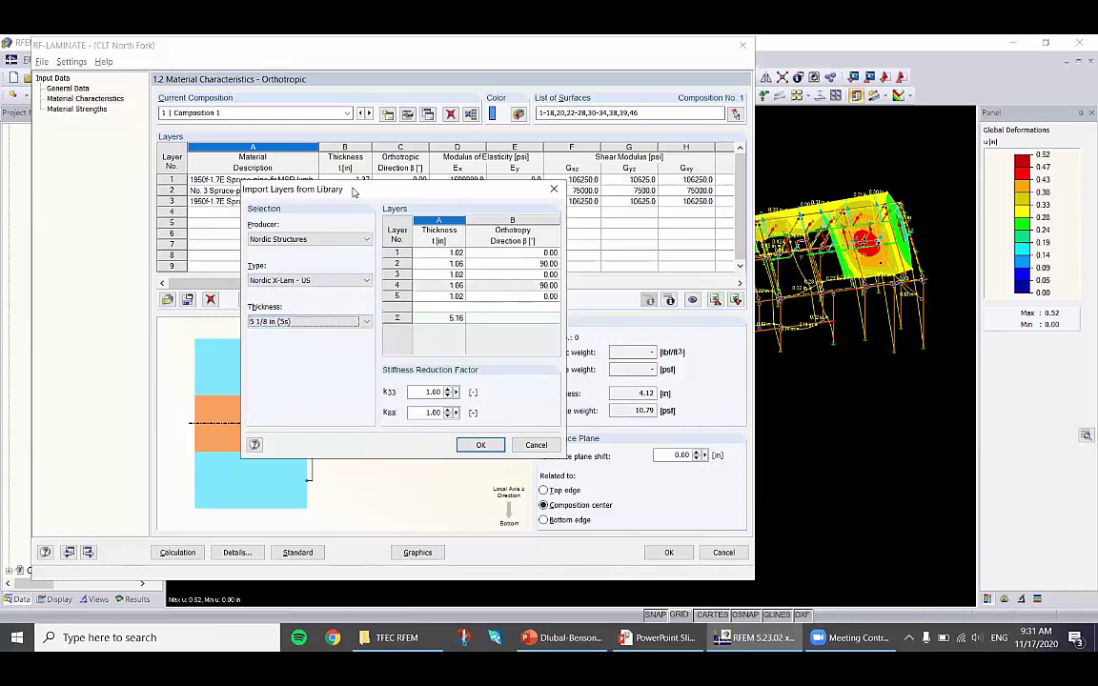
Preview the 3 1/8 in (3s) and 4 1/8 in (3s) Nordic X-Lam layups, and leave the library and RF-LAMINATE without importing
{"action": "left_click_drag", "start_coordinate": [353, 192], "coordinate": [460, 216]}
{"action": "left_click", "coordinate": [391, 346]}
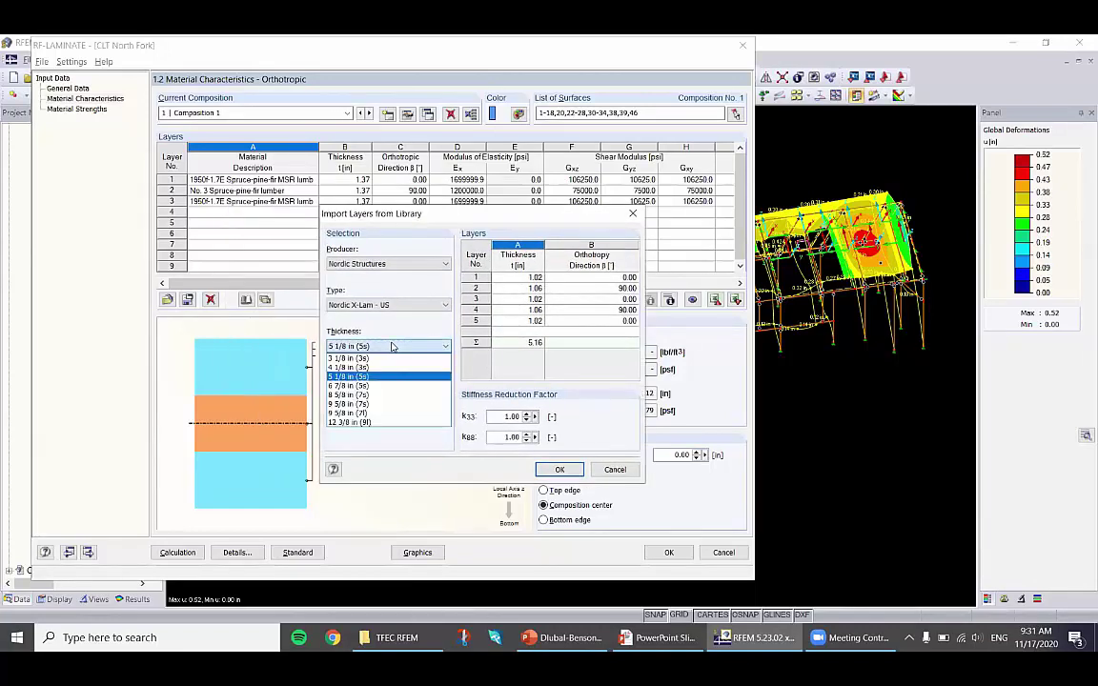
{"action": "left_click", "coordinate": [383, 361]}
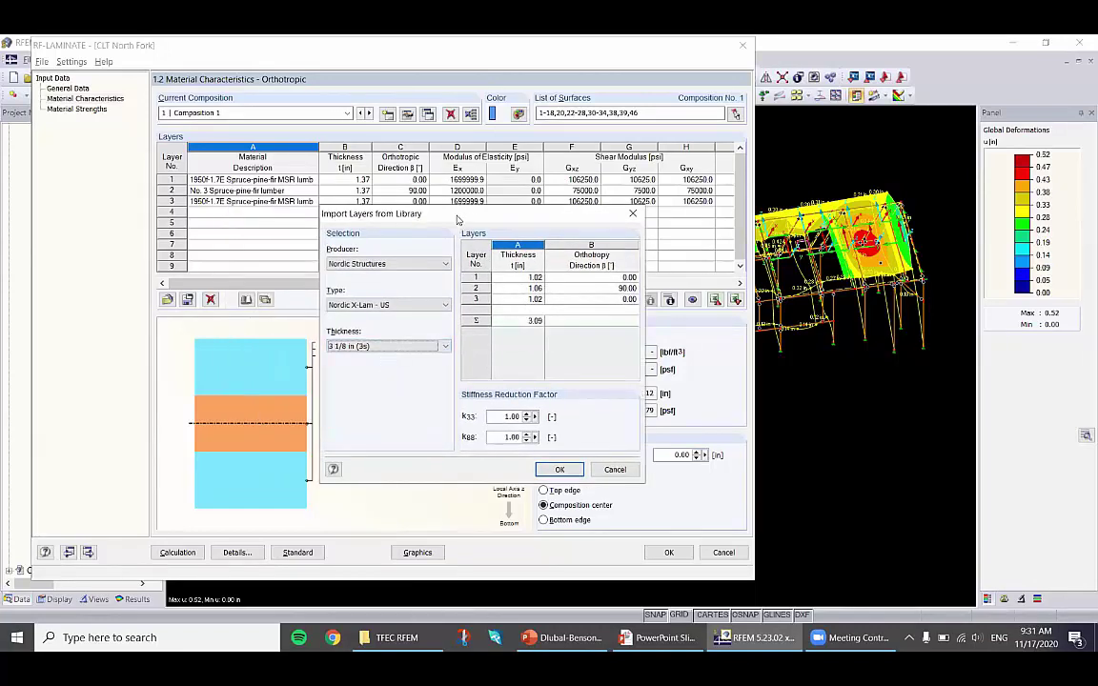
{"action": "left_click_drag", "start_coordinate": [457, 221], "coordinate": [441, 250]}
{"action": "left_click", "coordinate": [372, 375]}
{"action": "left_click", "coordinate": [362, 398]}
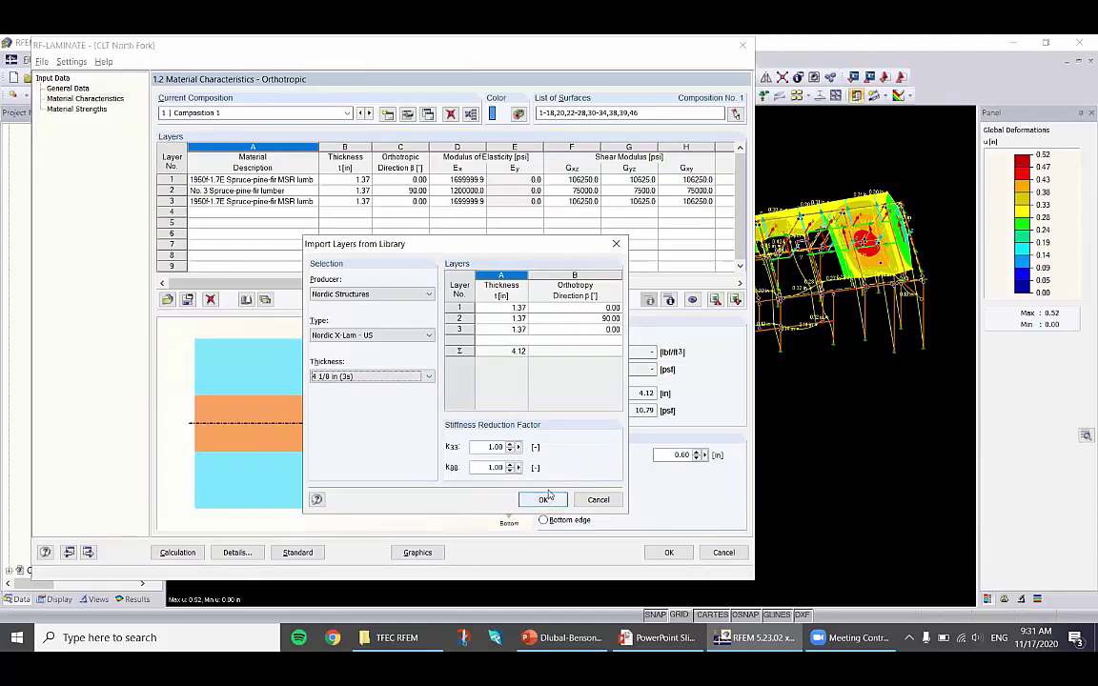
{"action": "left_click", "coordinate": [597, 501]}
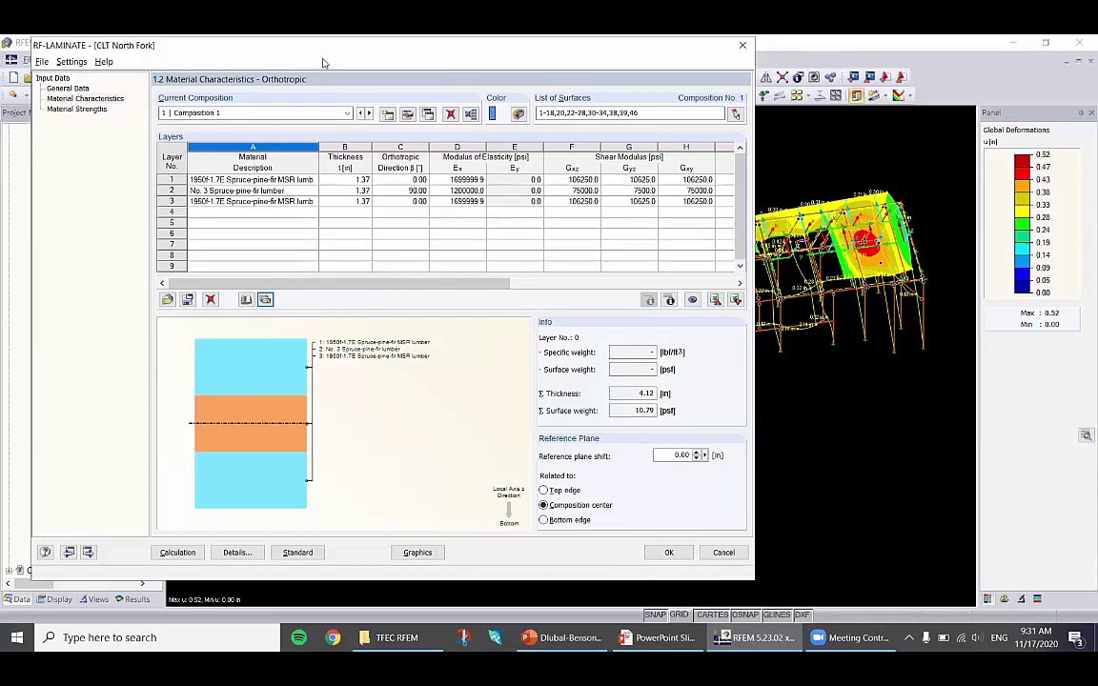
{"action": "left_click_drag", "start_coordinate": [355, 45], "coordinate": [386, 46]}
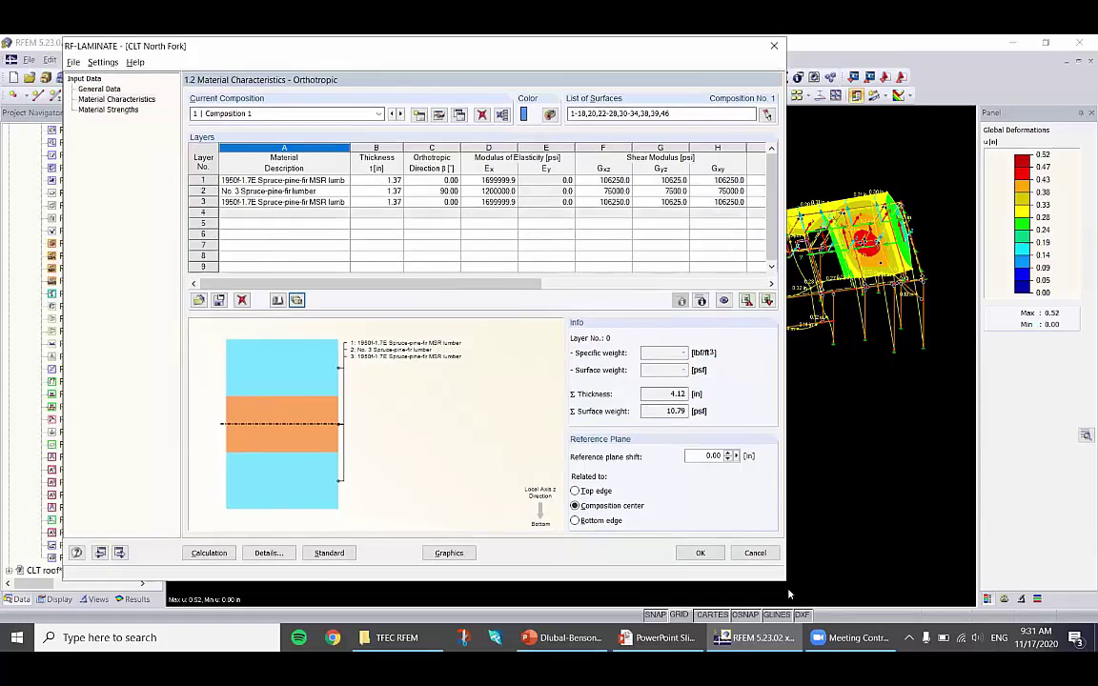
{"action": "left_click", "coordinate": [755, 554]}
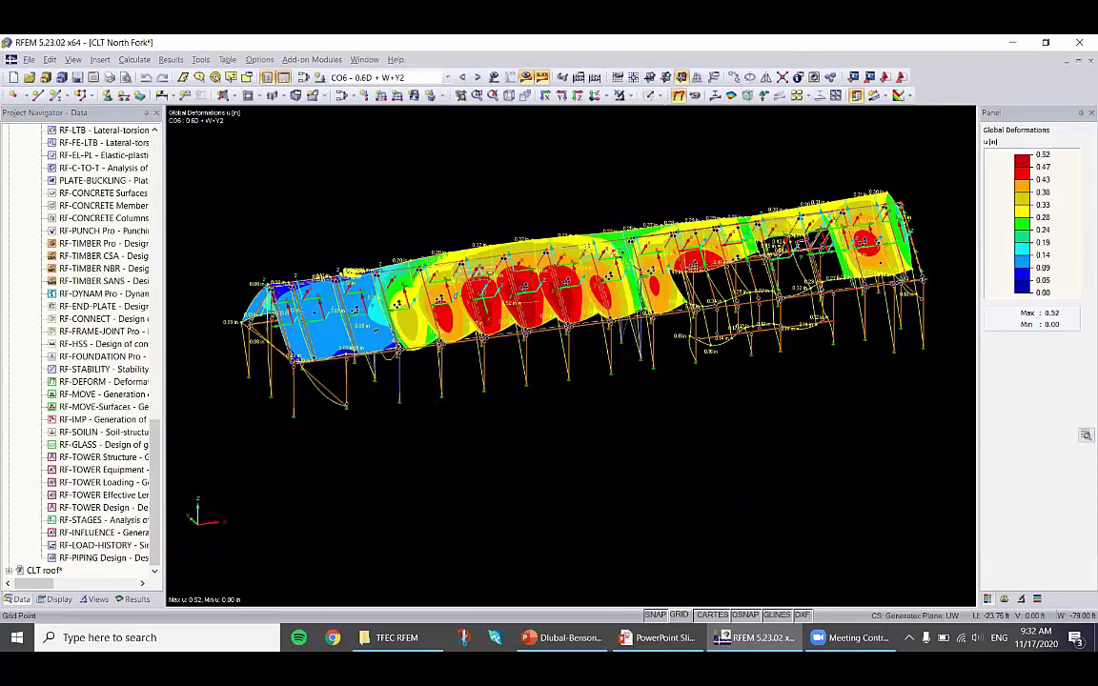
Switch to the PowerPoint slide show and advance to the next North Fork slide
{"action": "key", "text": "alt+Tab"}
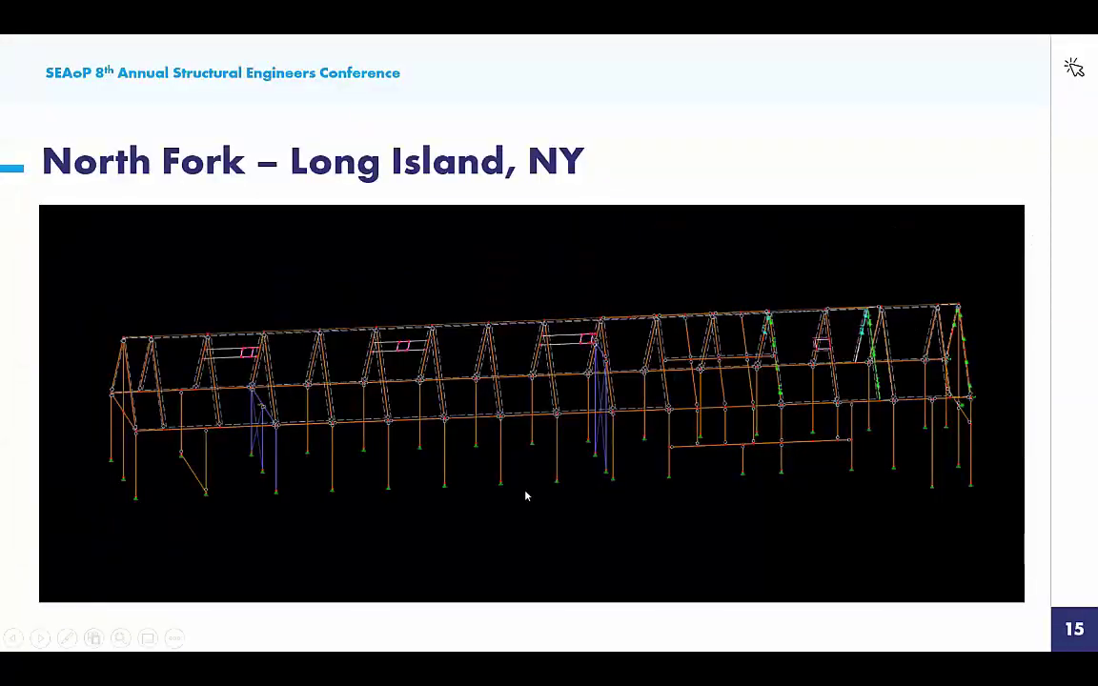
{"action": "key", "text": "Right"}
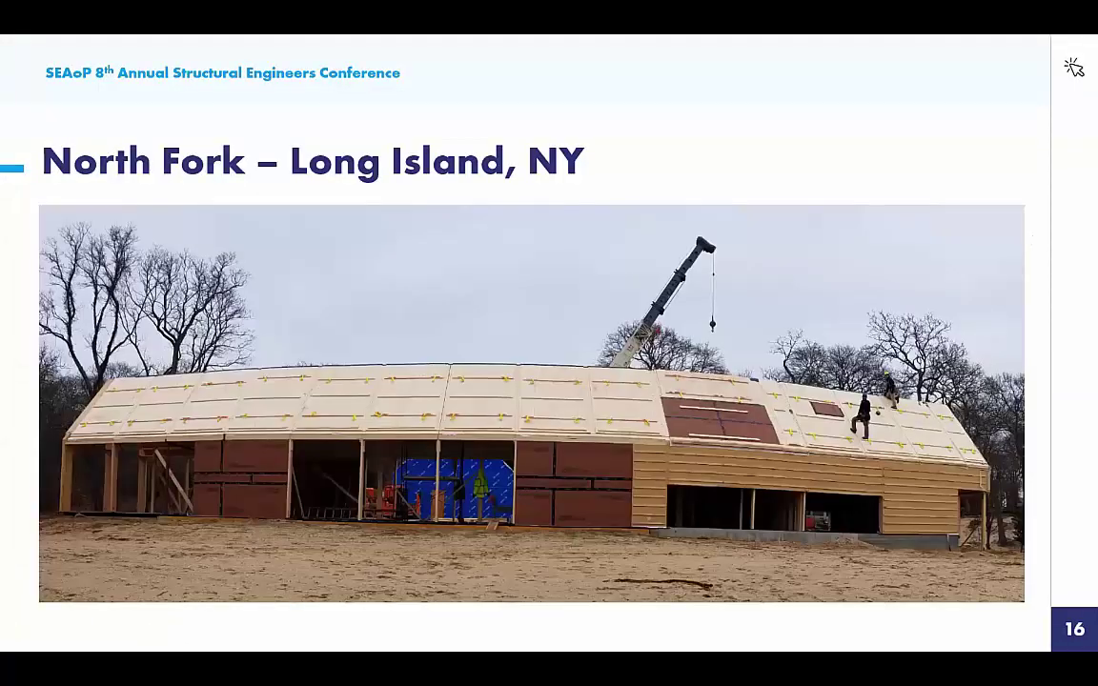